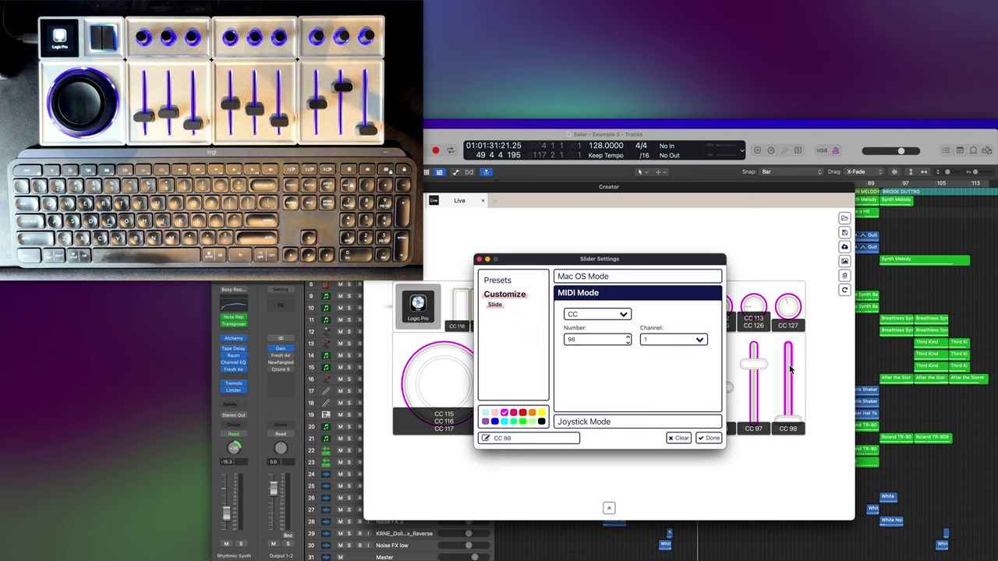
- Color the CC 98 slider and the CC 127 dial green in the Live profile, and close the Creator window
double_click(788, 369)
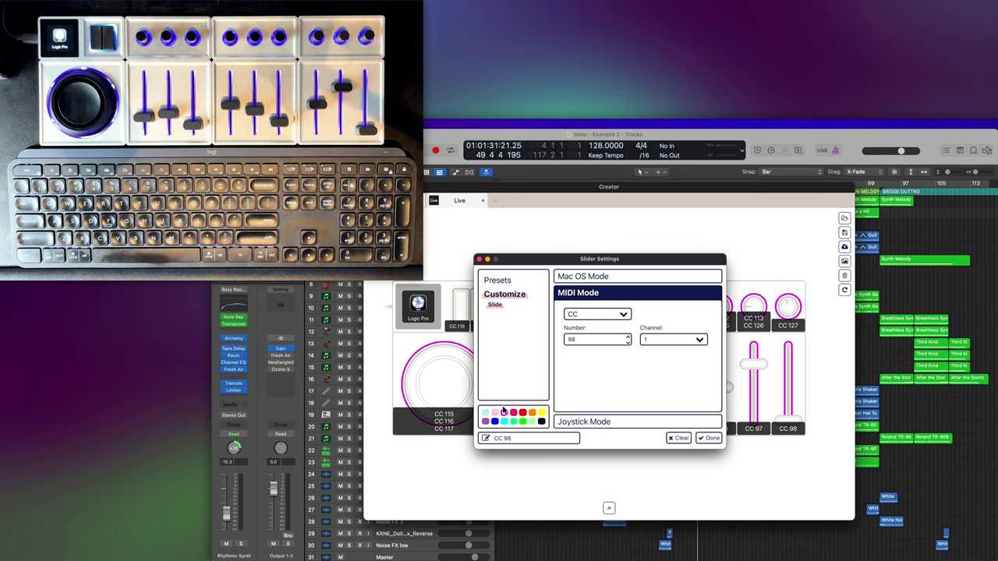
left_click(525, 424)
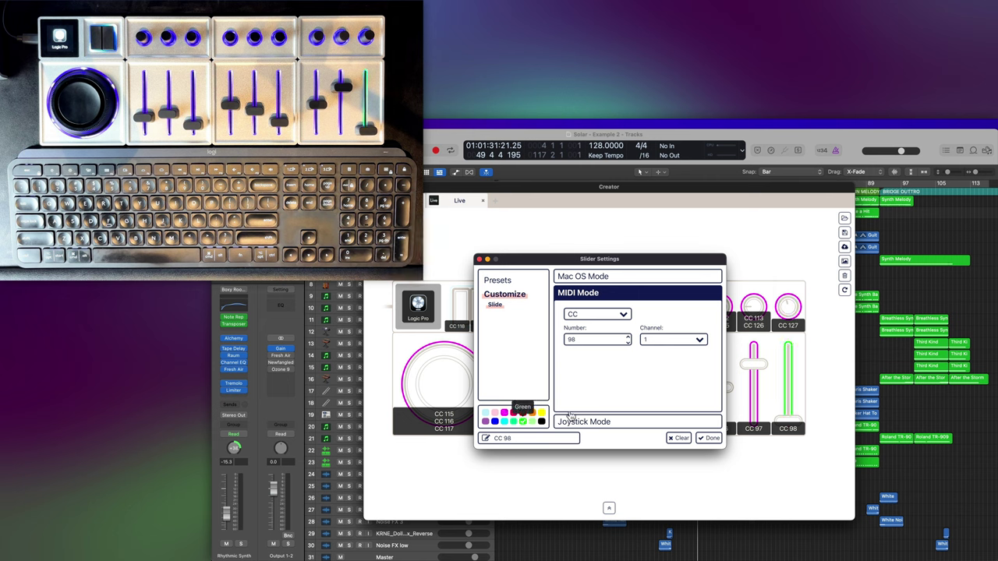
left_click(786, 307)
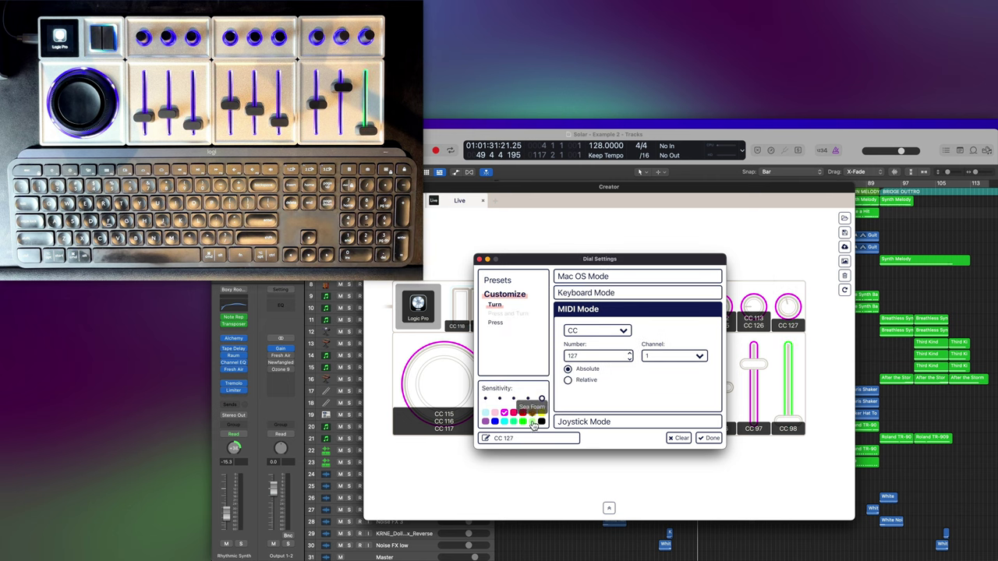
left_click(522, 421)
left_click(713, 439)
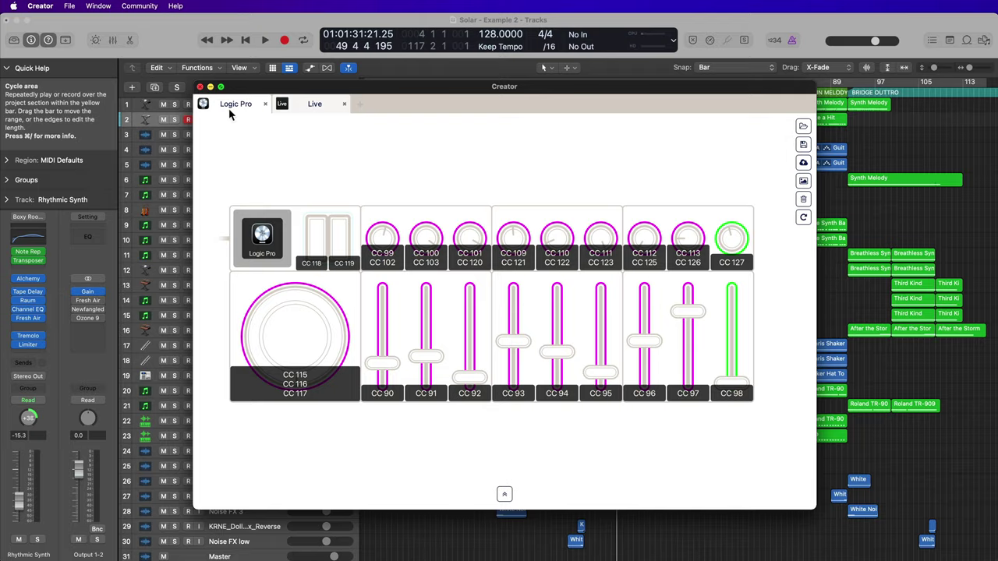
key("super+w")
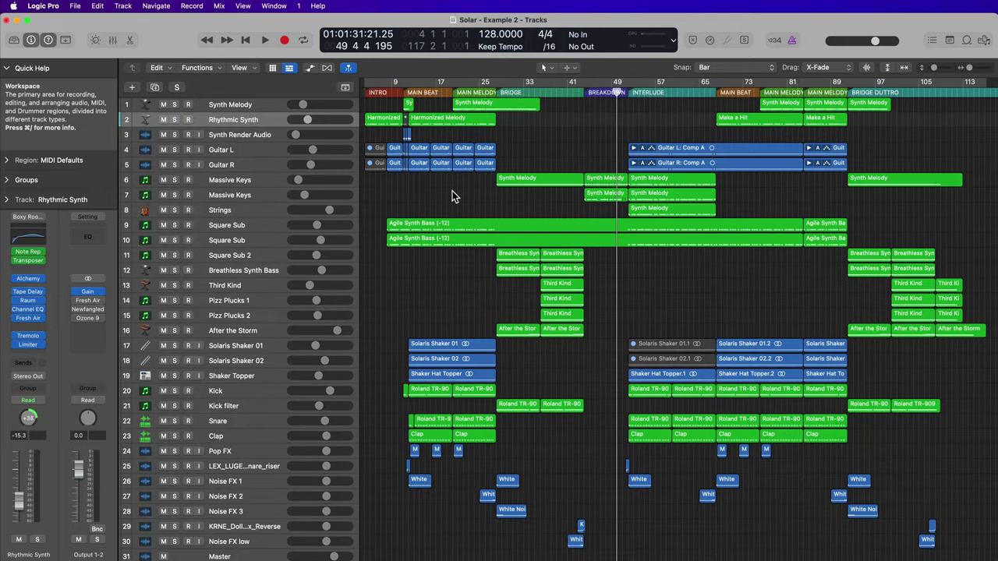
- Install the Mackie Designs MCU Pro as a new control surface, filtering the model list by "mcu"
left_click(44, 6)
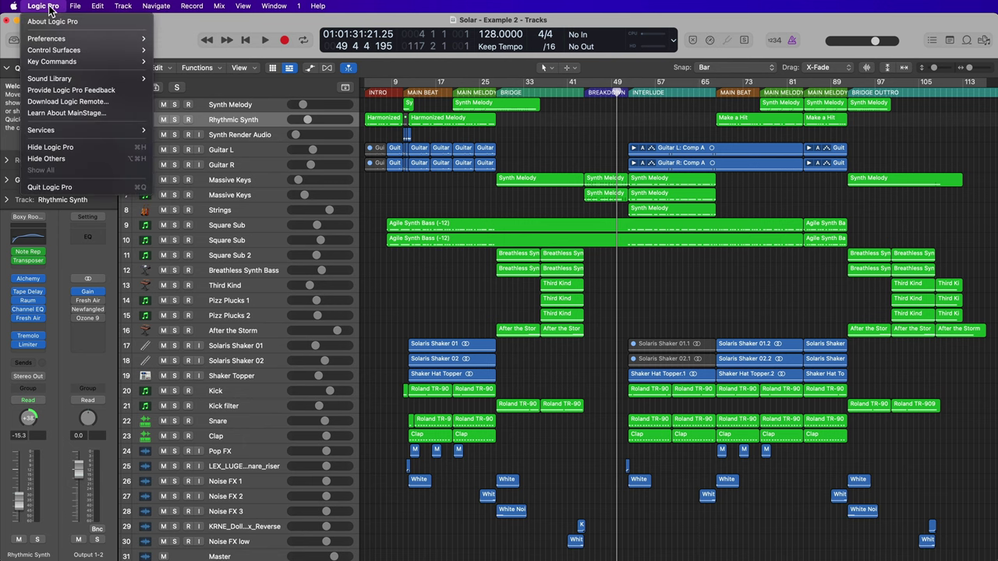
mouse_move(66, 51)
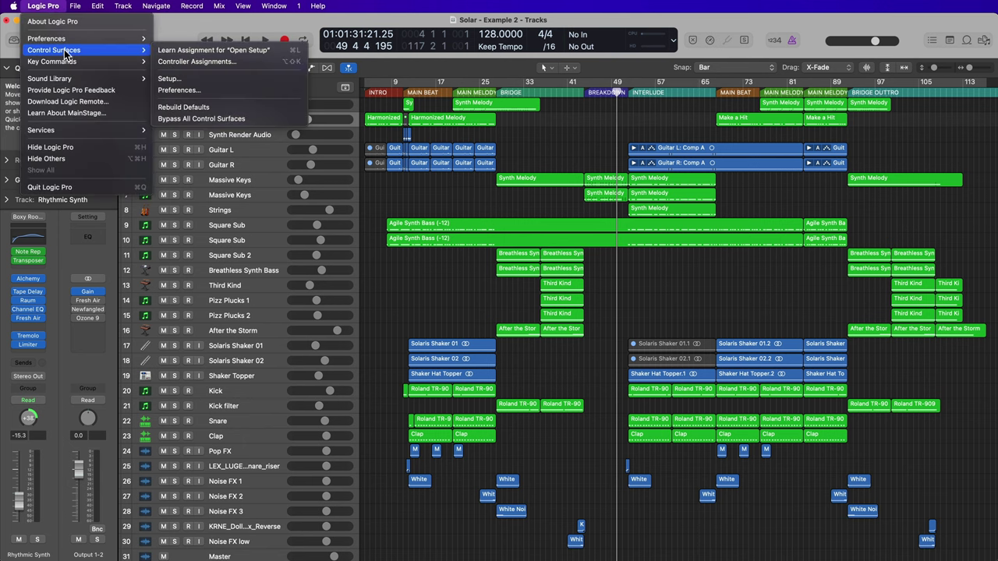
left_click(212, 79)
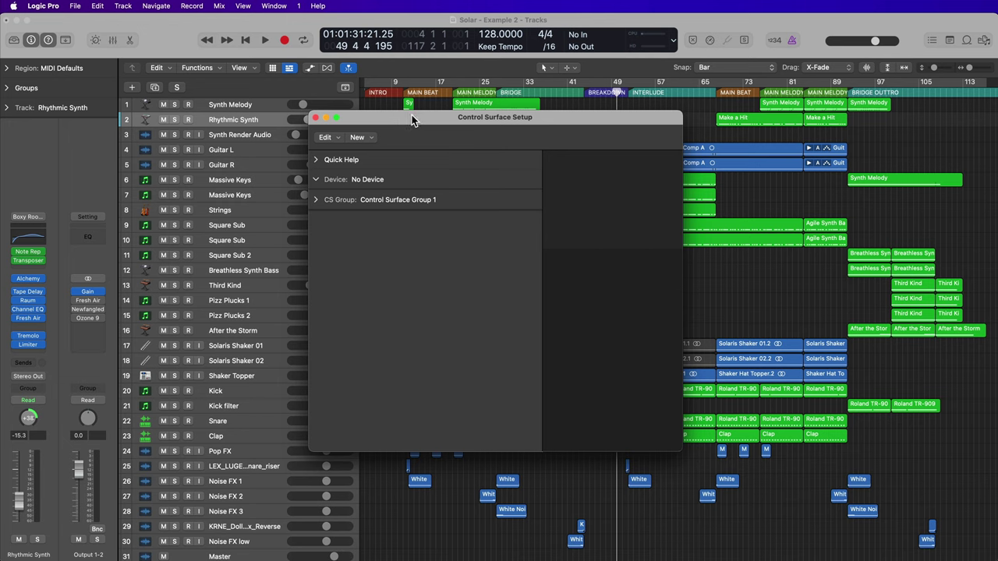
left_click(357, 137)
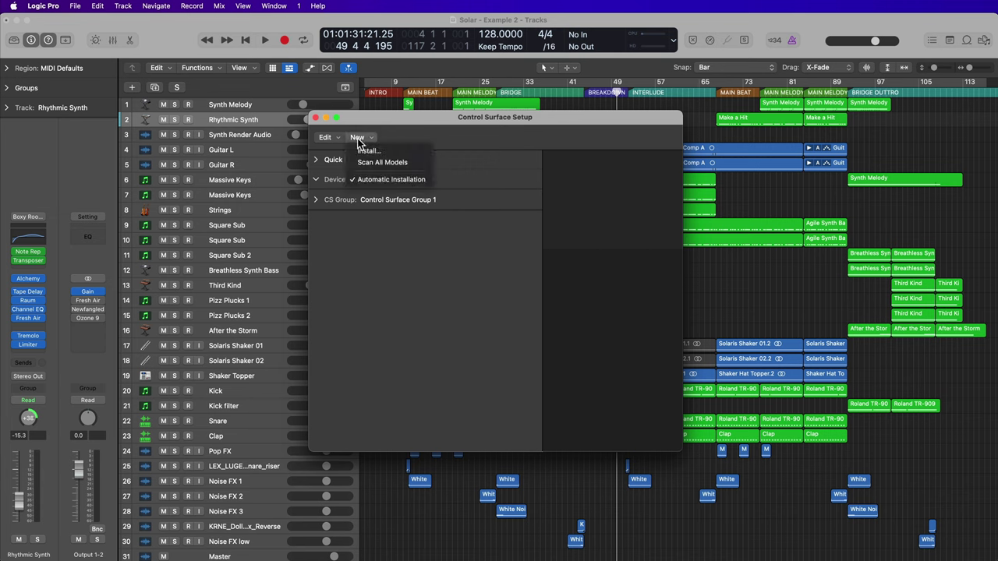
left_click(366, 152)
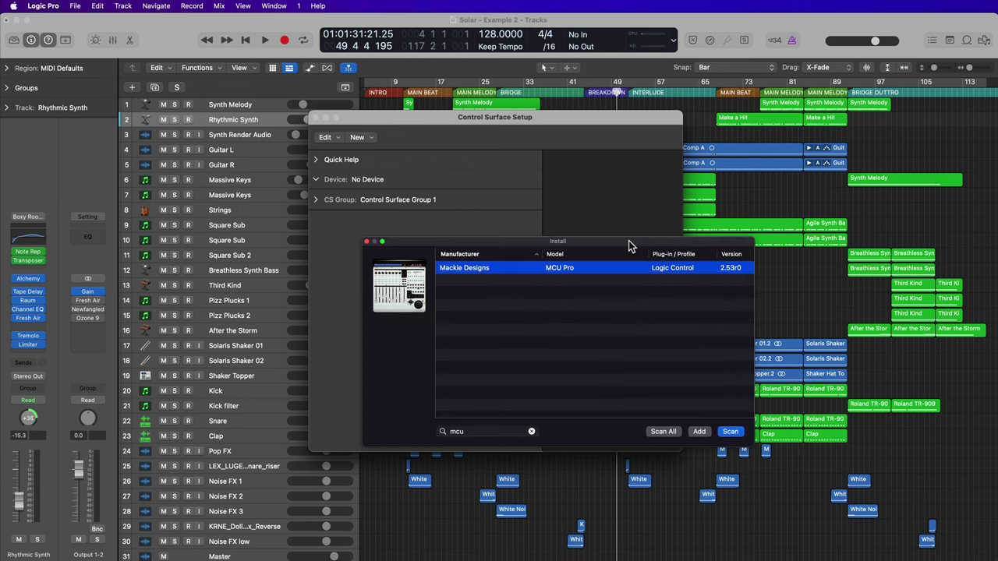
left_click(532, 431)
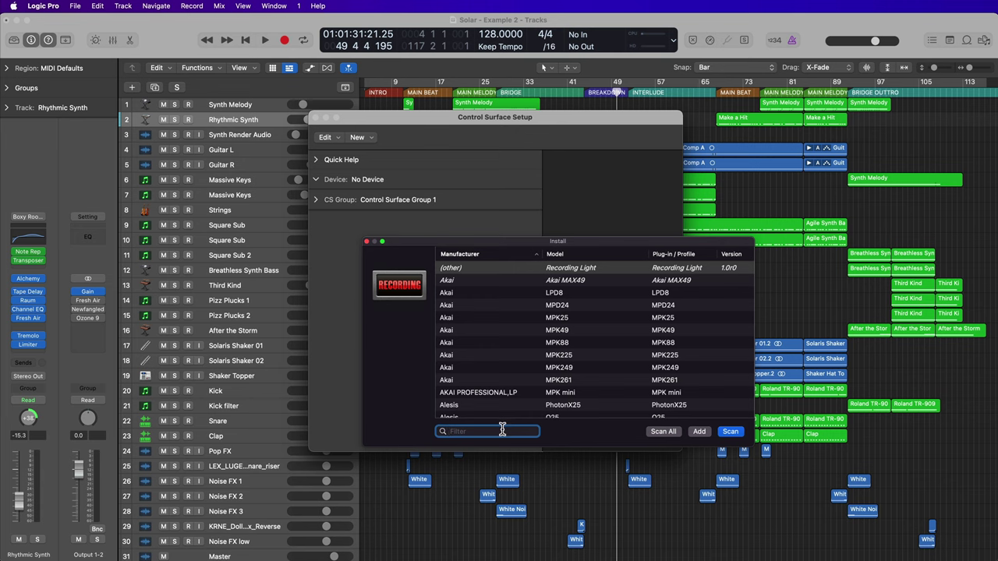
type("mcu")
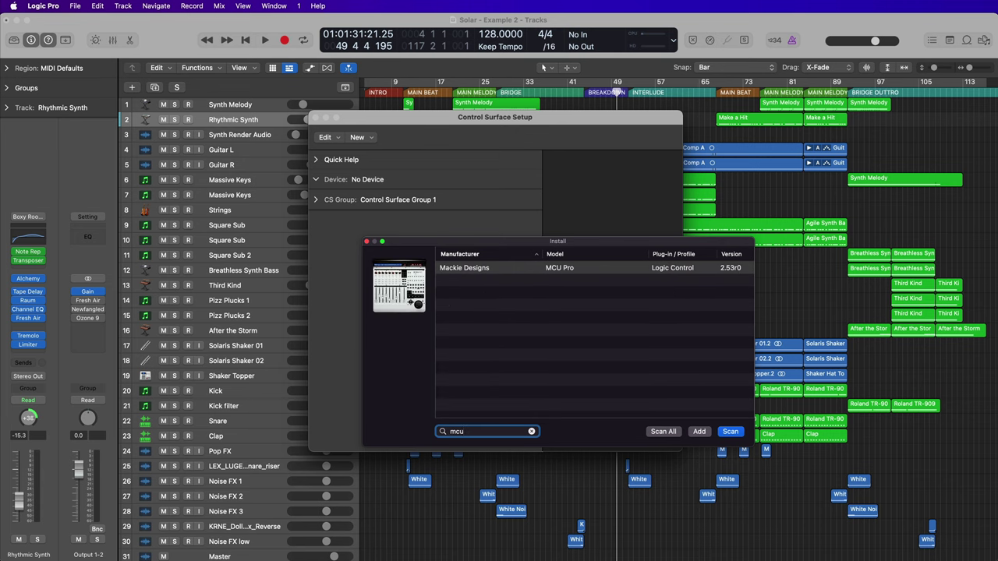
left_click(592, 274)
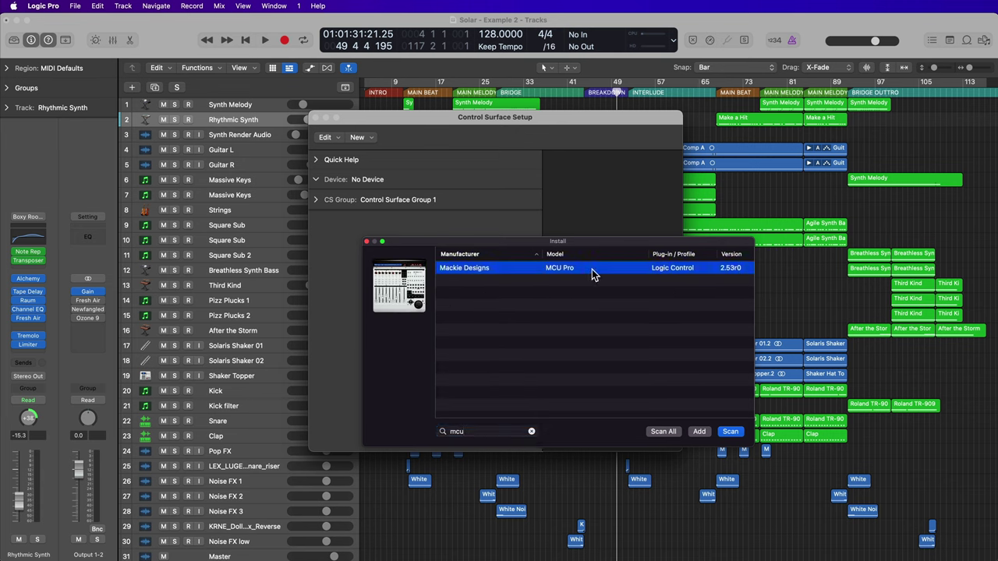
left_click(700, 432)
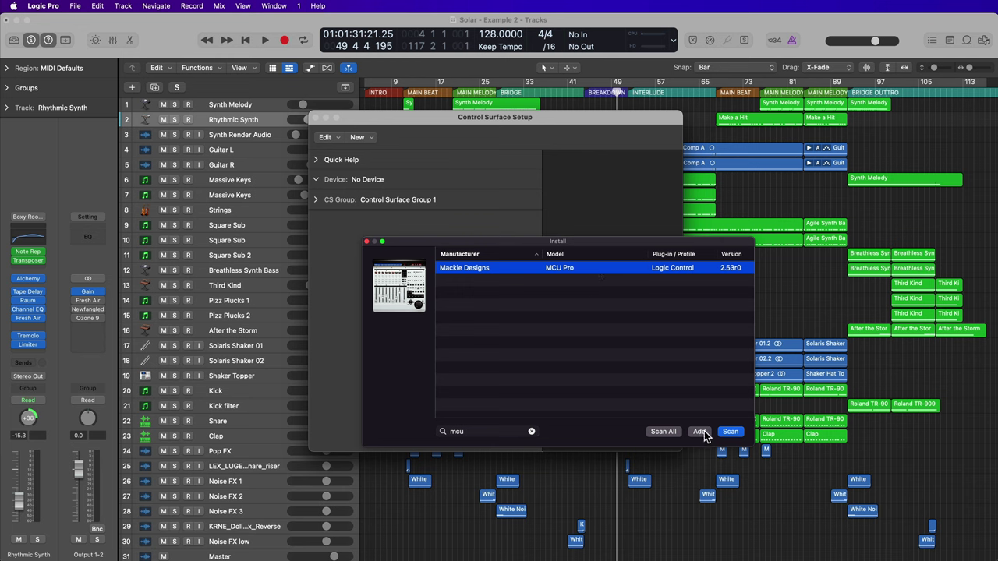
left_click(367, 243)
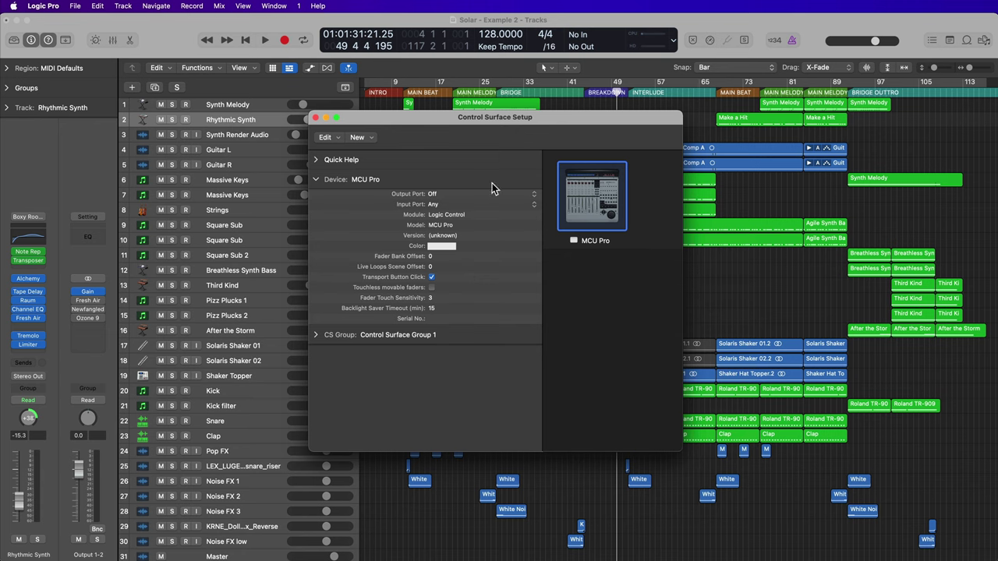
- Set the MCU Pro's input port to Monogram Core Module and its output port to Off
left_click(445, 205)
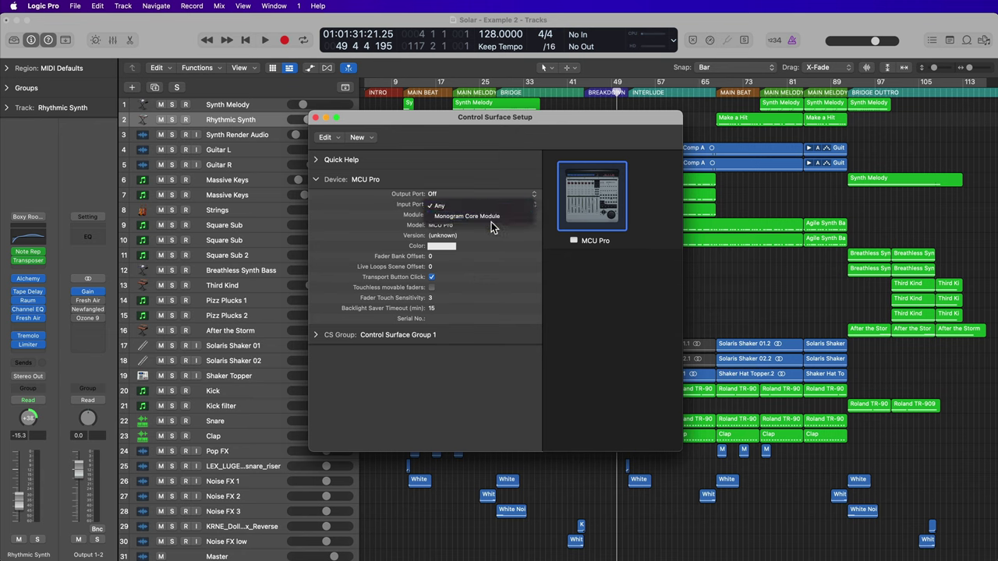
left_click(494, 217)
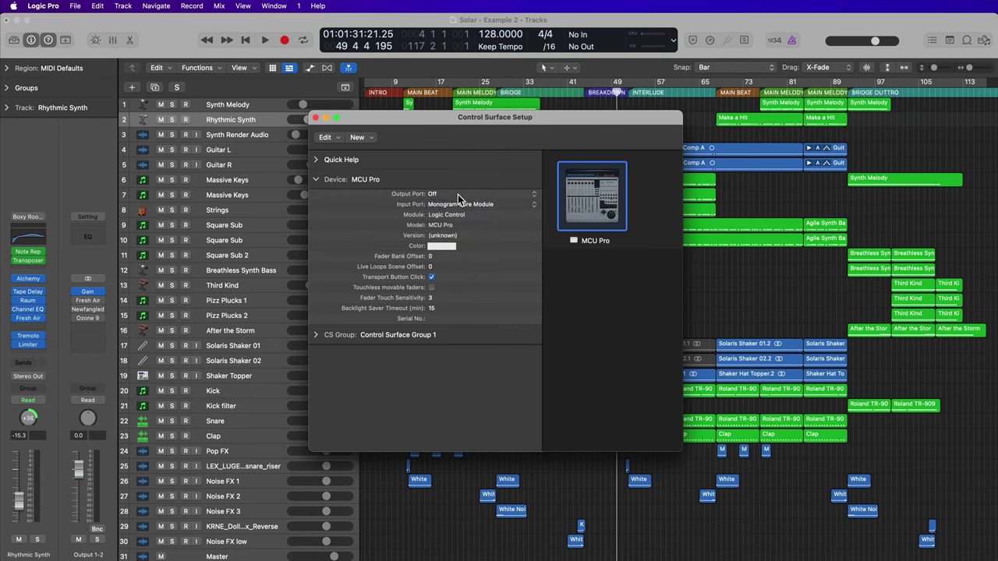
left_click(458, 194)
left_click(467, 195)
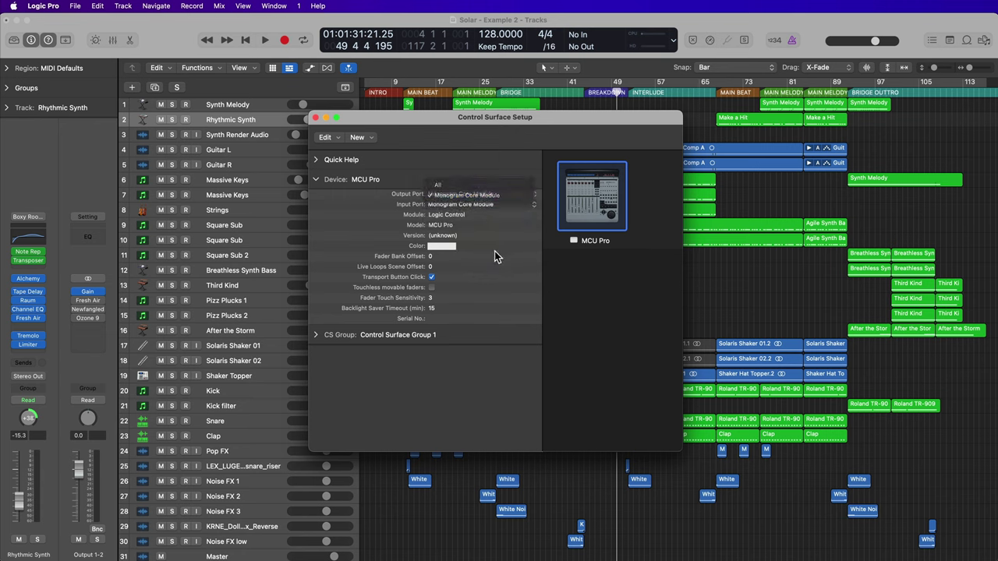
left_click(449, 247)
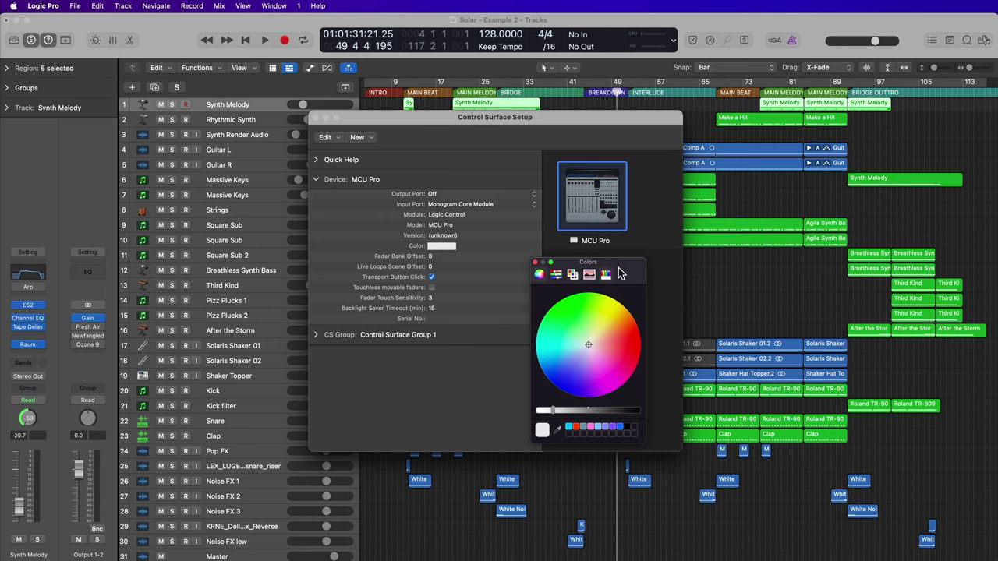
mouse_move(621, 273)
left_mouse_down()
mouse_move(662, 261)
mouse_move(634, 281)
left_mouse_up()
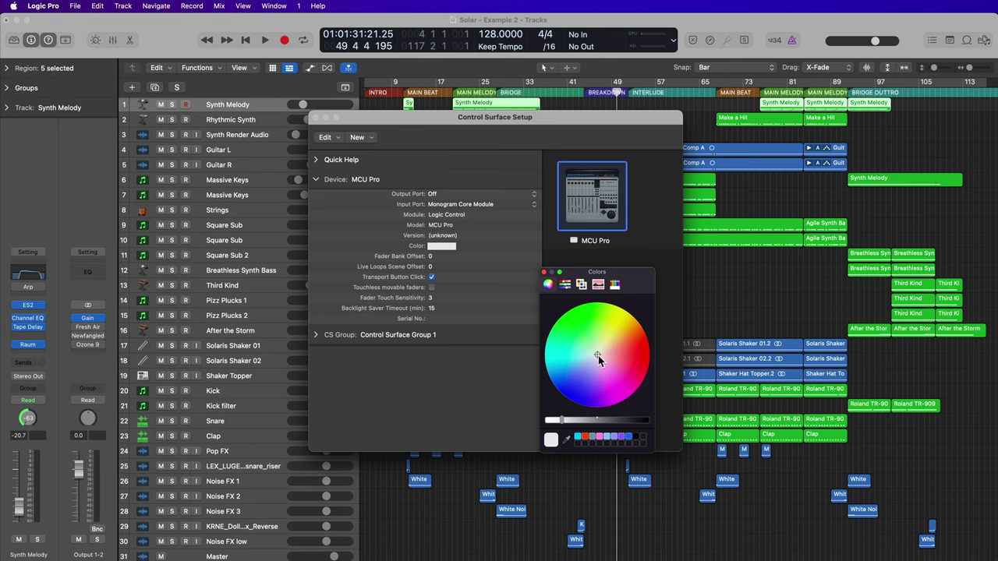
left_click_drag(598, 357, 628, 421)
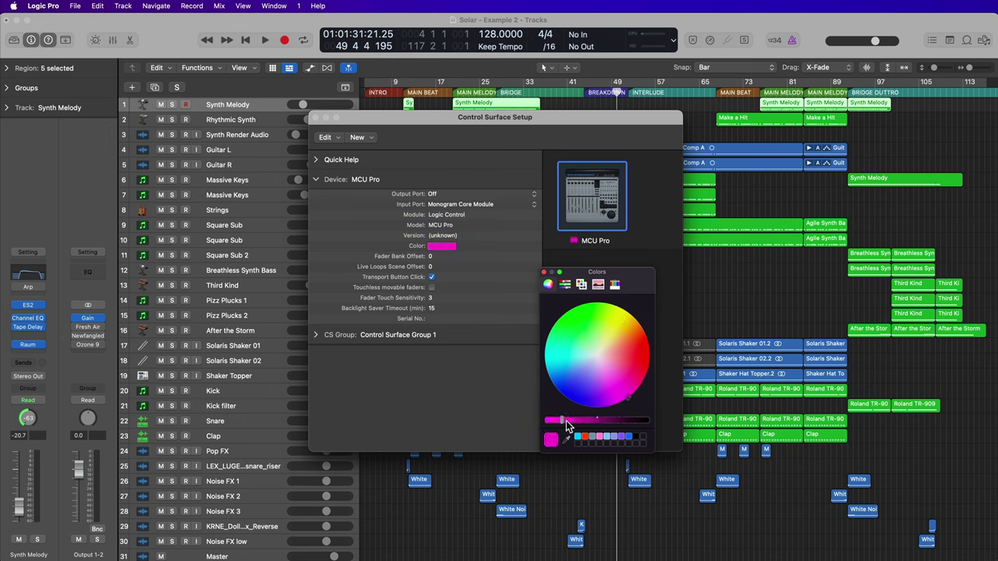
left_click_drag(563, 424, 535, 427)
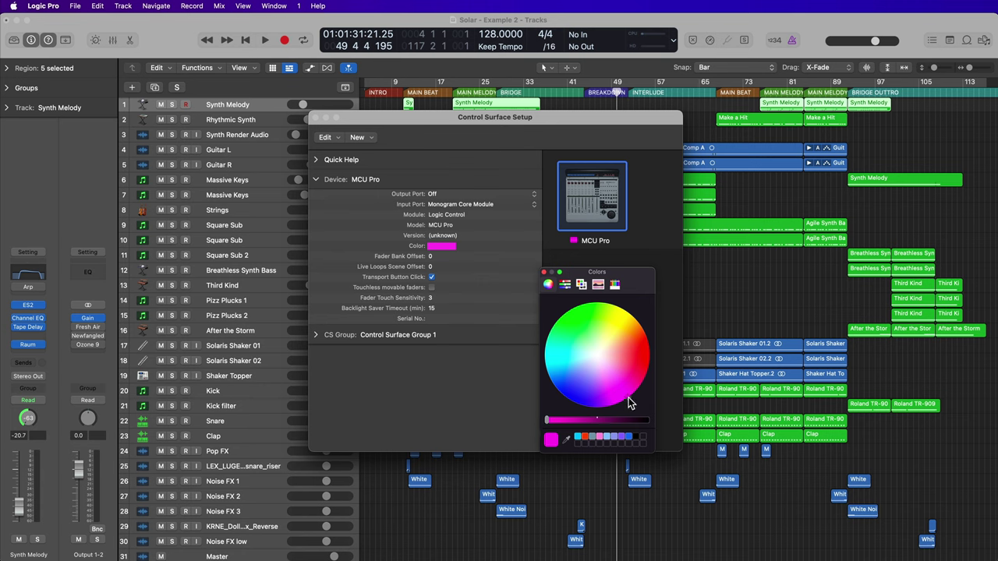
left_click(543, 272)
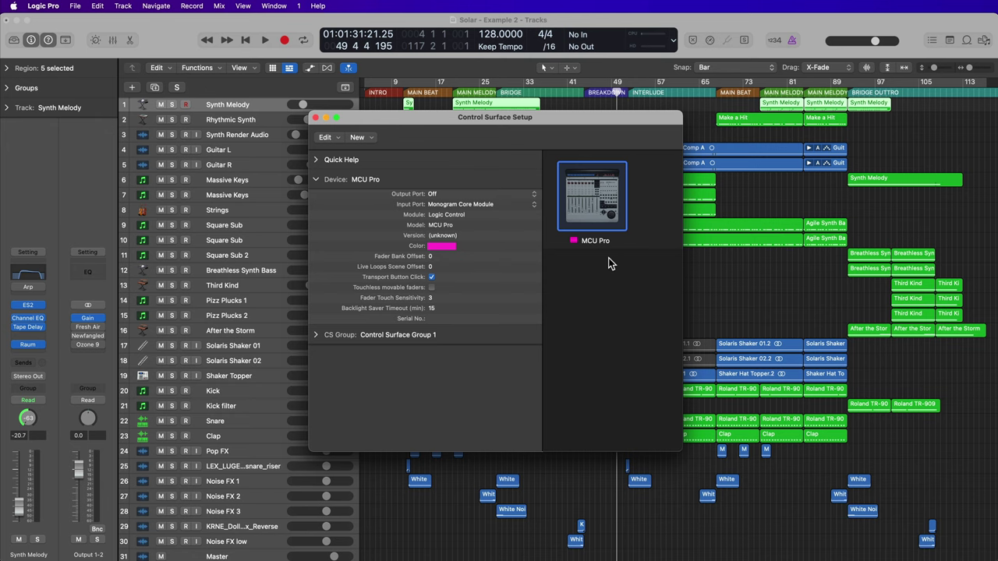
left_click(432, 207)
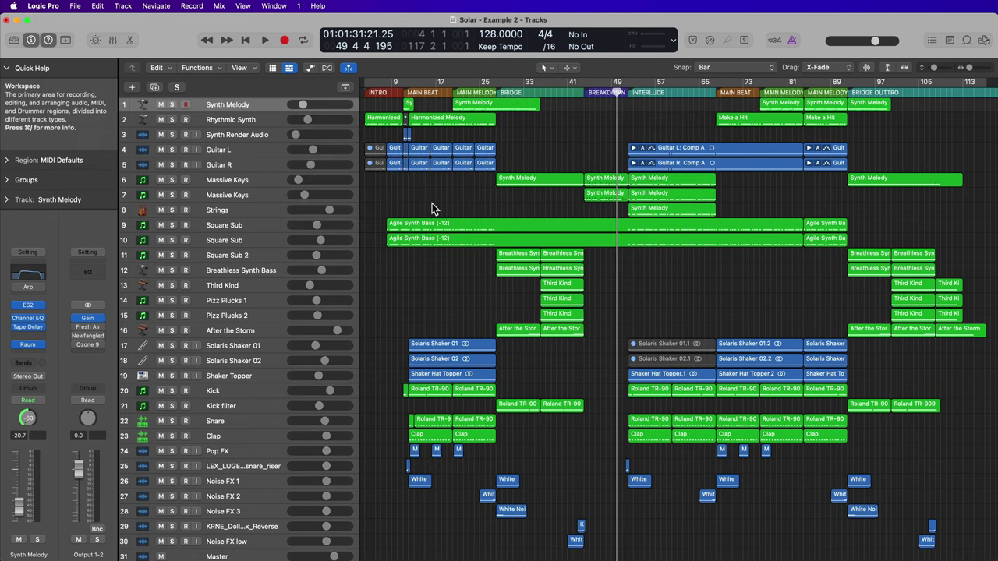
- Examine the MCU Pro's controller assignment zones in Expert View, from Global Views through Punch
key("super+alt+k")
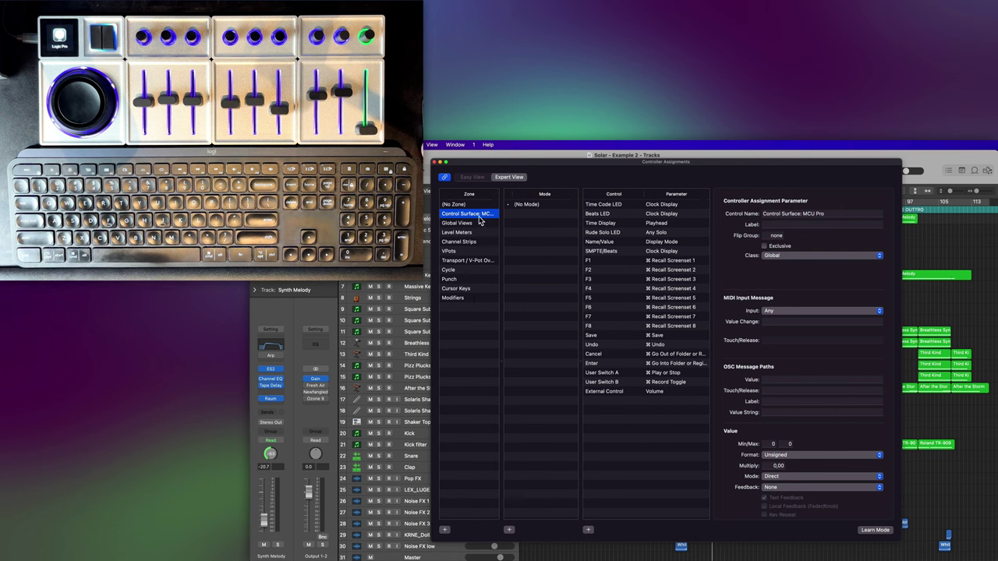
left_click(474, 223)
left_click(472, 232)
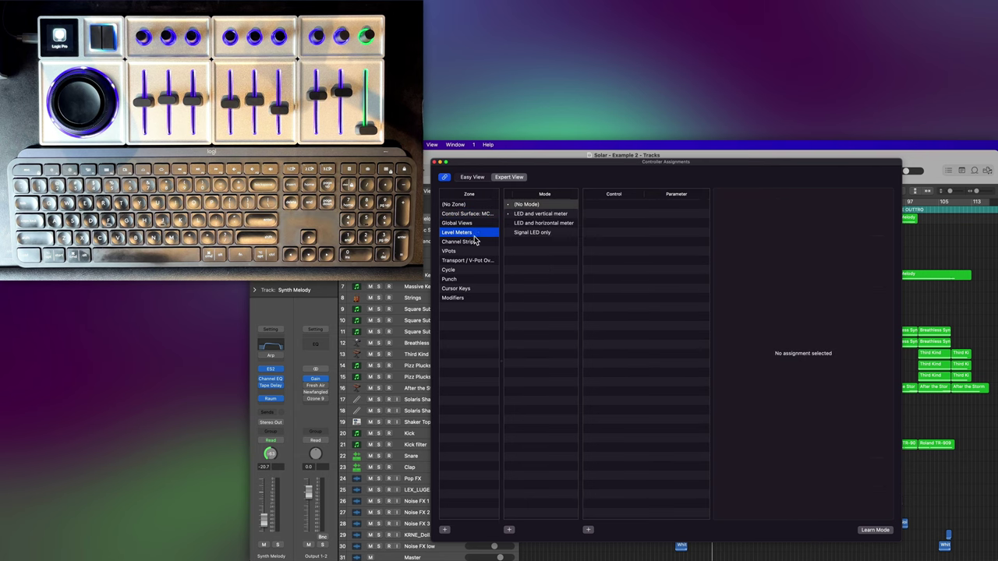
left_click(476, 242)
left_click(476, 251)
left_click(476, 261)
left_click(475, 269)
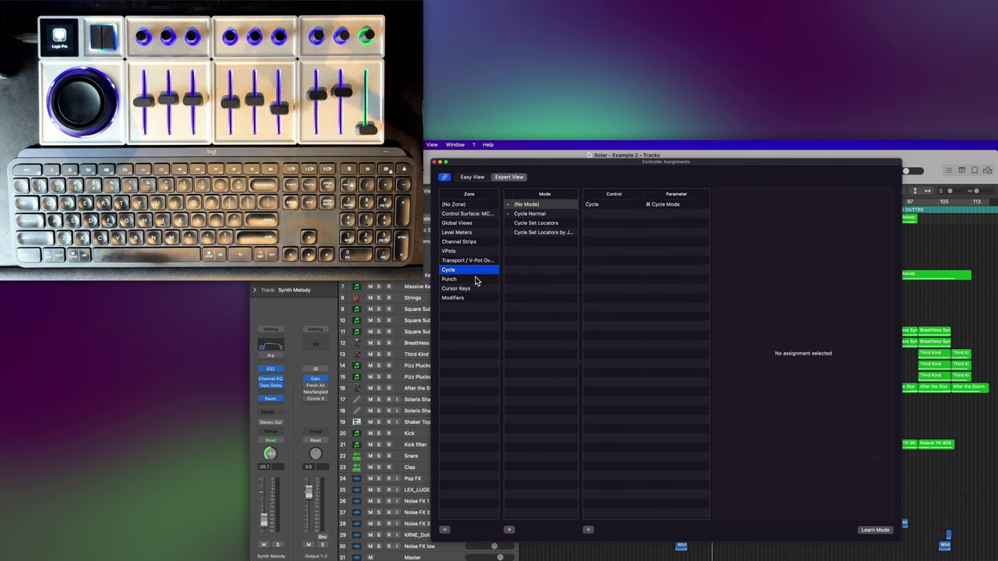
left_click(475, 279)
- Delete every controller assignment zone from Control Surface: MCU Pro through Modifiers, keeping only (No Zone)
left_click(474, 215)
key("Delete")
key("Delete")
key("Delete")
key("Delete")
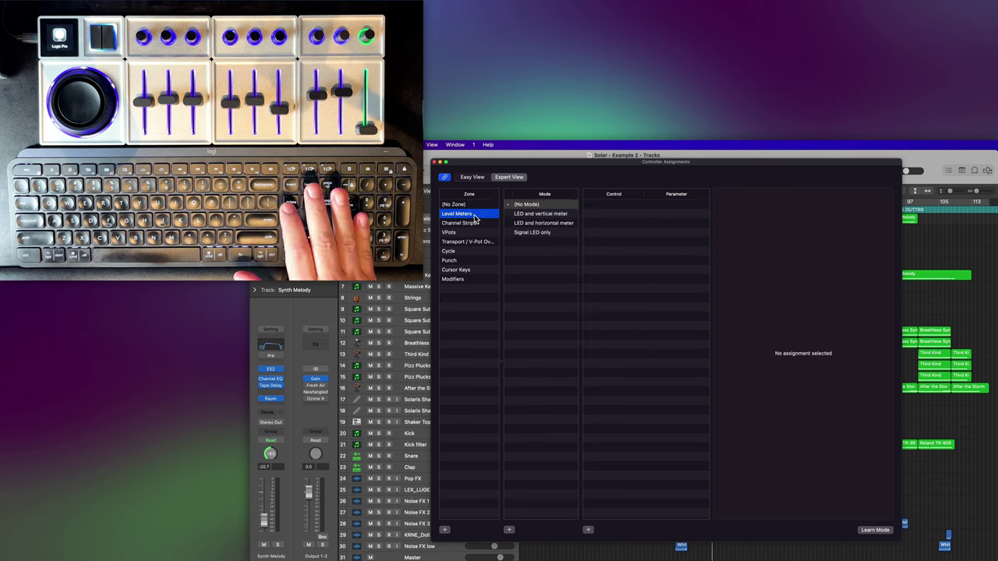
key("Delete")
key("Delete")
key("Delete")
key("Delete")
key("Delete")
key("Delete")
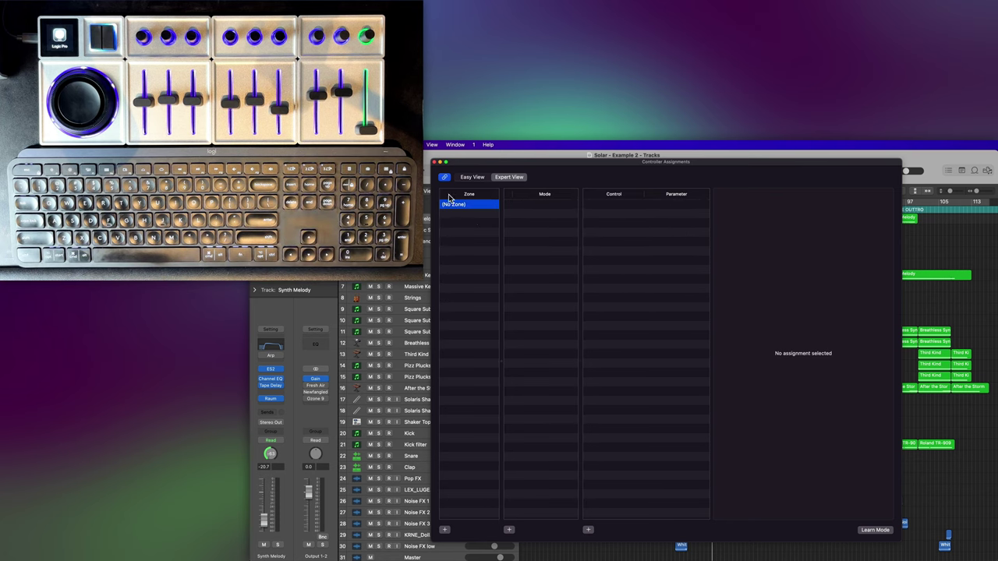
- Check the MCU Pro device in the control surface setup, and close both the setup and controller assignments windows
key("ctrl+shift+s")
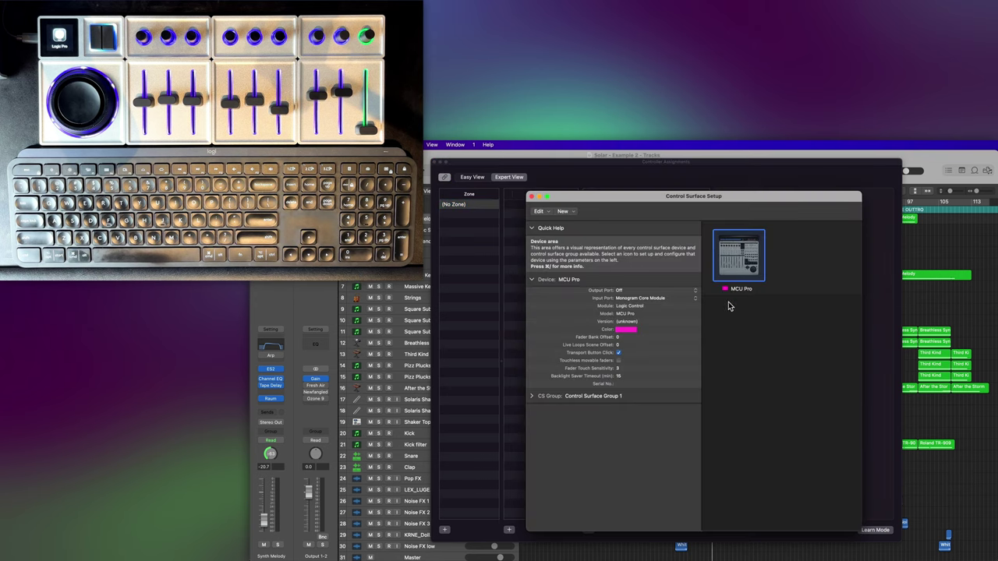
left_click(531, 196)
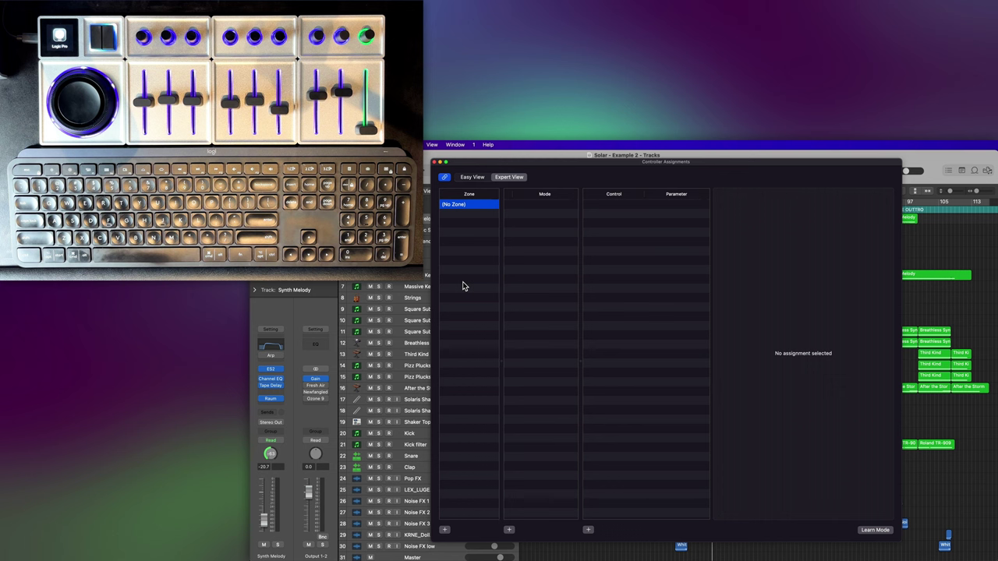
key("super+w")
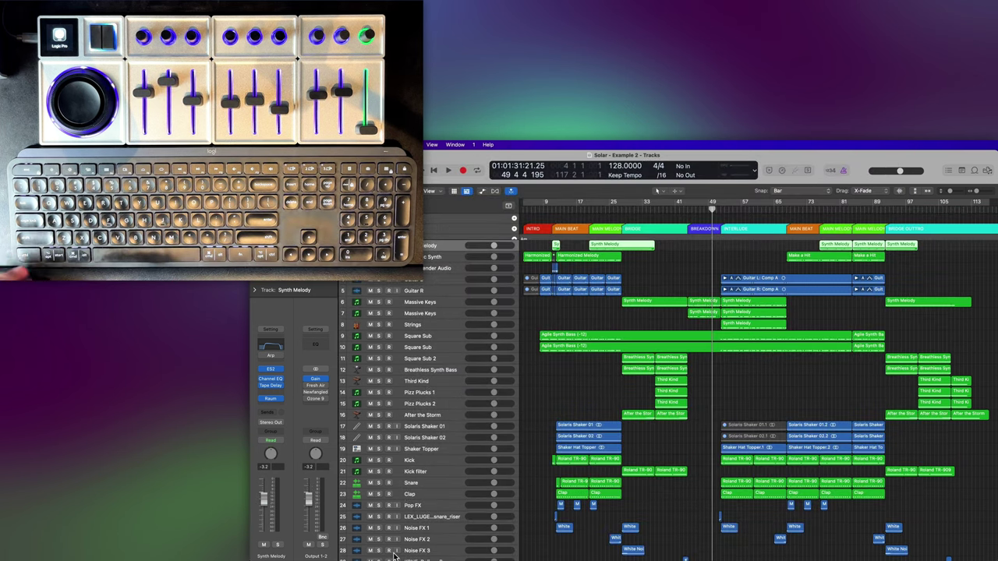
- Show the mixer and learn the Synth Melody volume fader to the first Monogram slider, with a value range of 0 to 127
key("x")
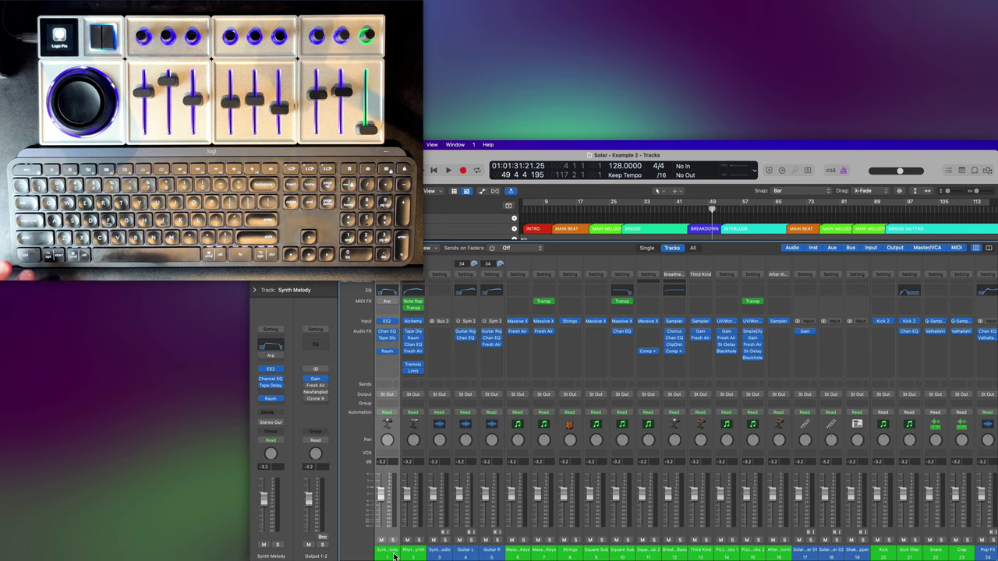
key("alt+super+k")
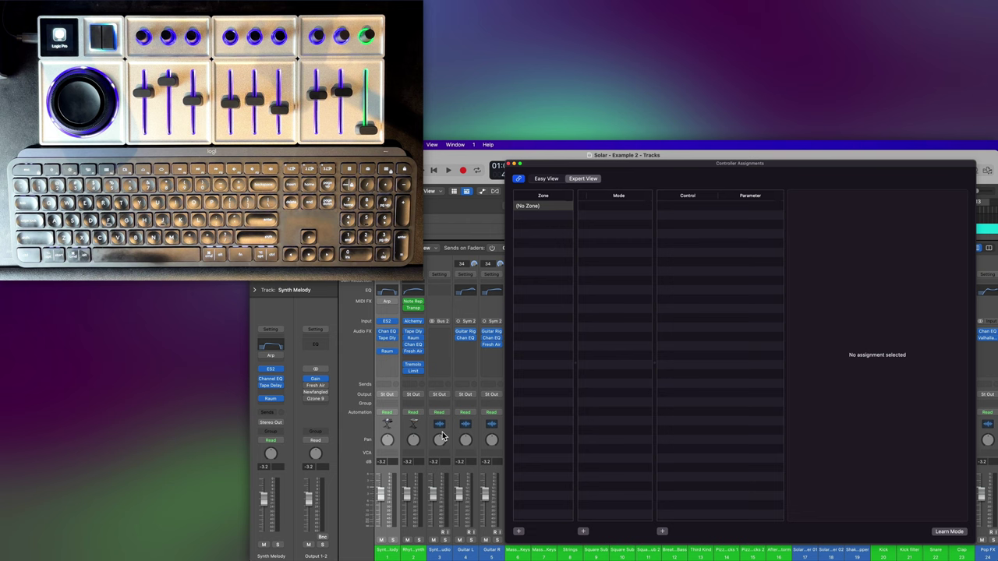
left_click(948, 532)
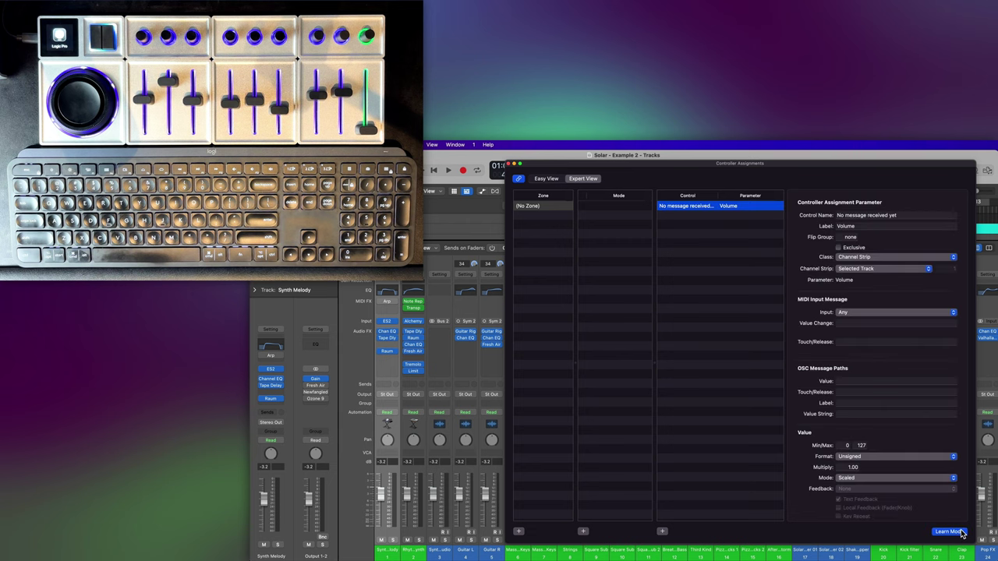
left_click(380, 495)
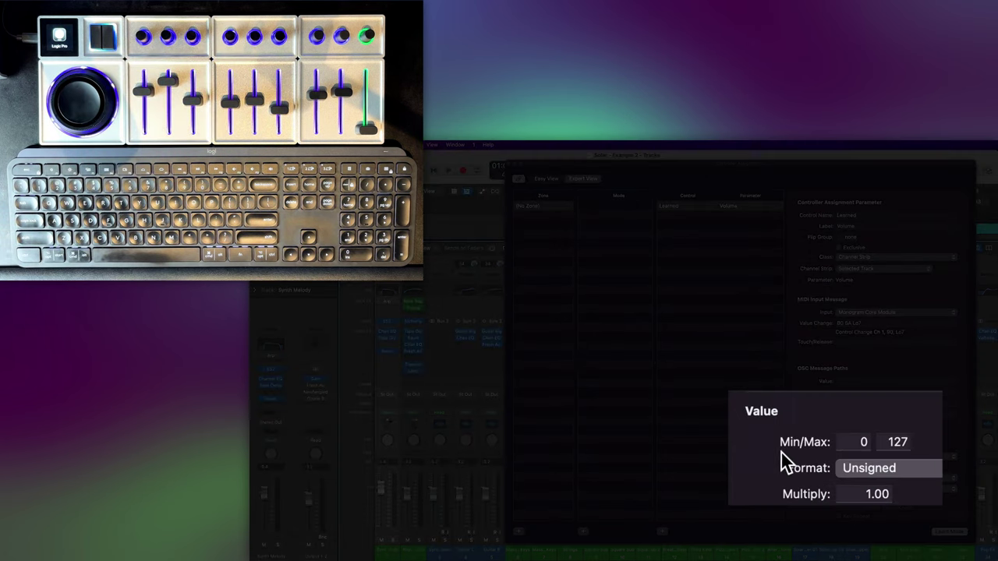
left_click(867, 443)
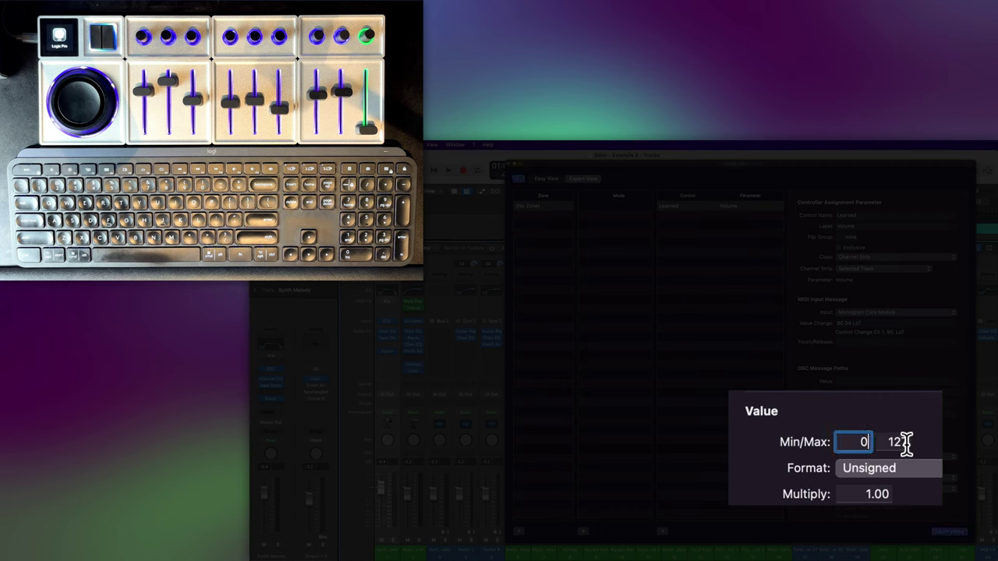
key("Return")
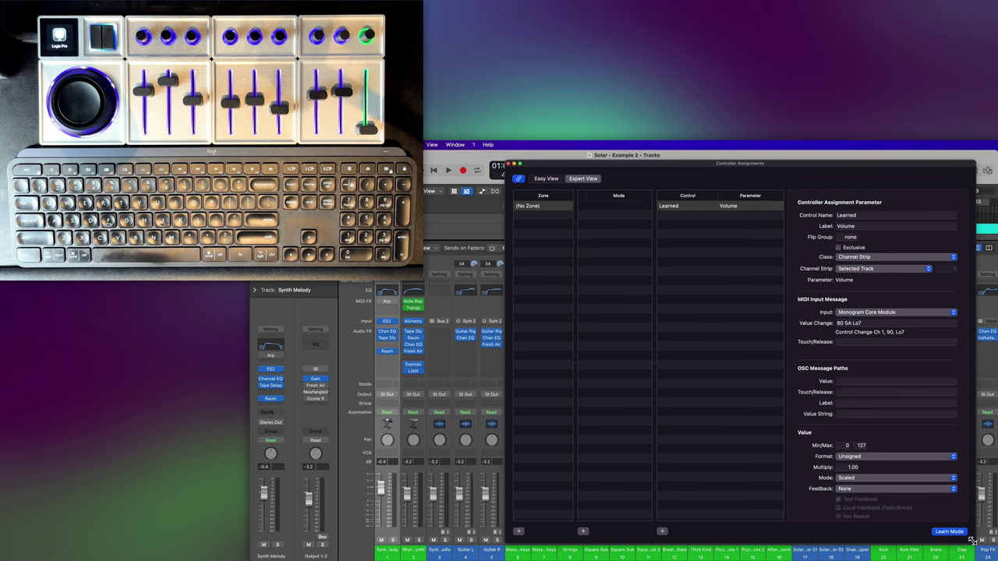
- Learn the volume faders of tracks 2 through 8 to the remaining Monogram controls, one after another, as Fader Bank 2 to 8
left_click(409, 495)
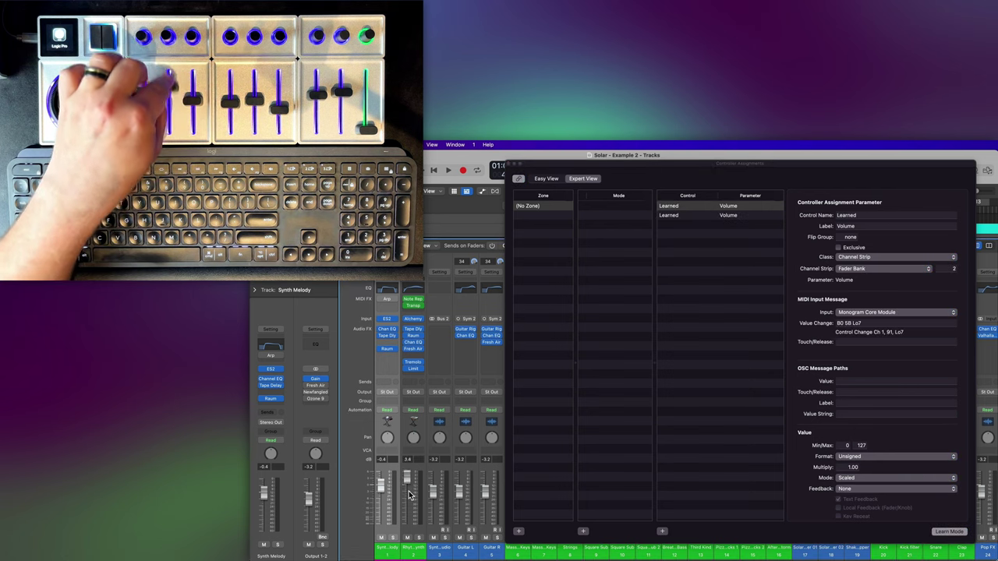
left_click(434, 495)
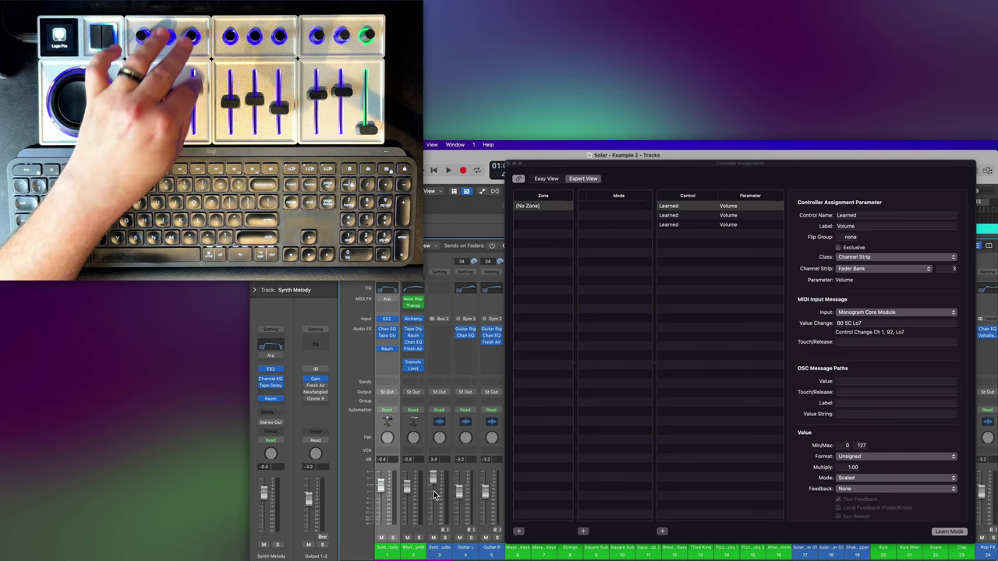
left_click(460, 496)
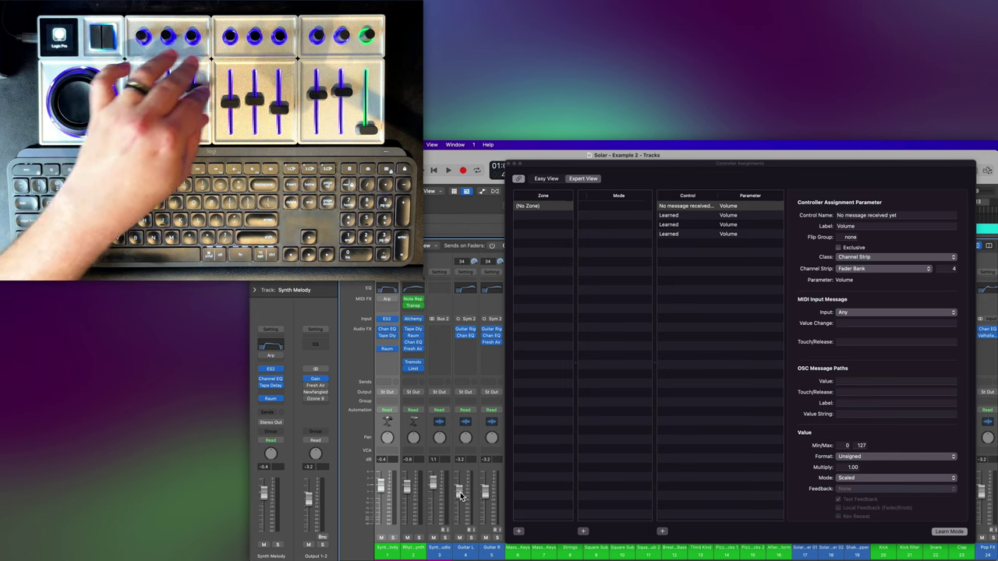
left_click(485, 491)
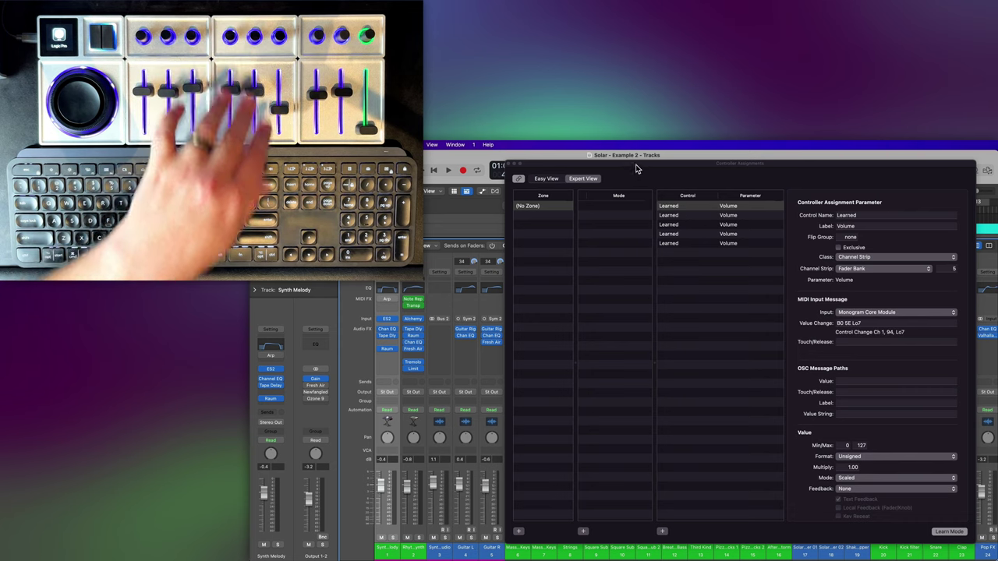
left_click_drag(645, 170, 850, 176)
left_click(512, 491)
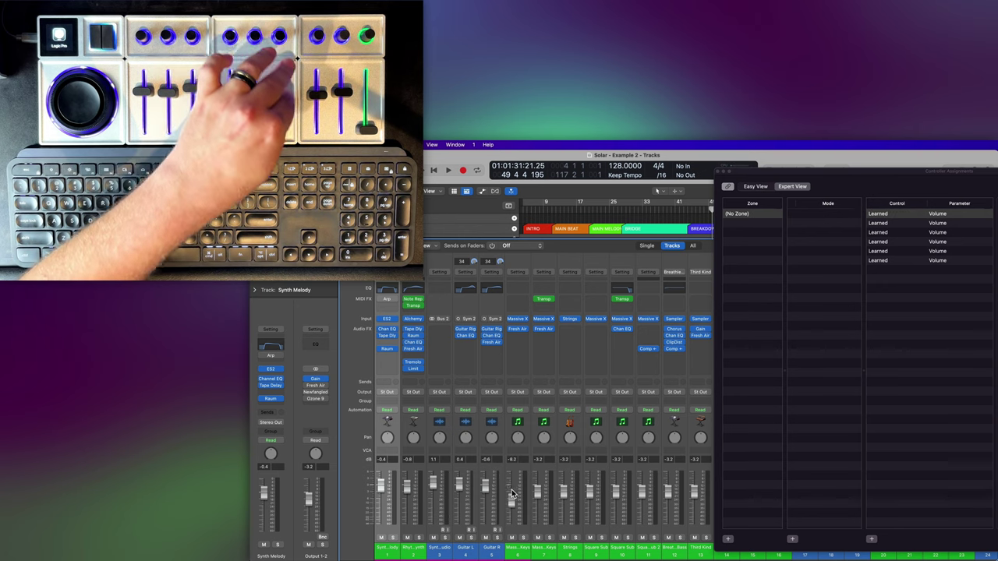
left_click(537, 491)
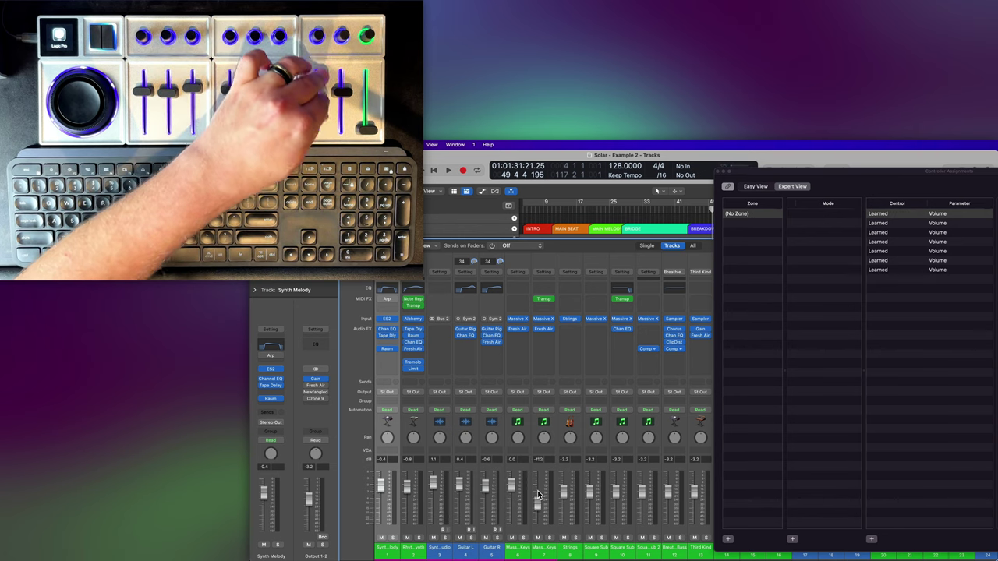
left_click(563, 491)
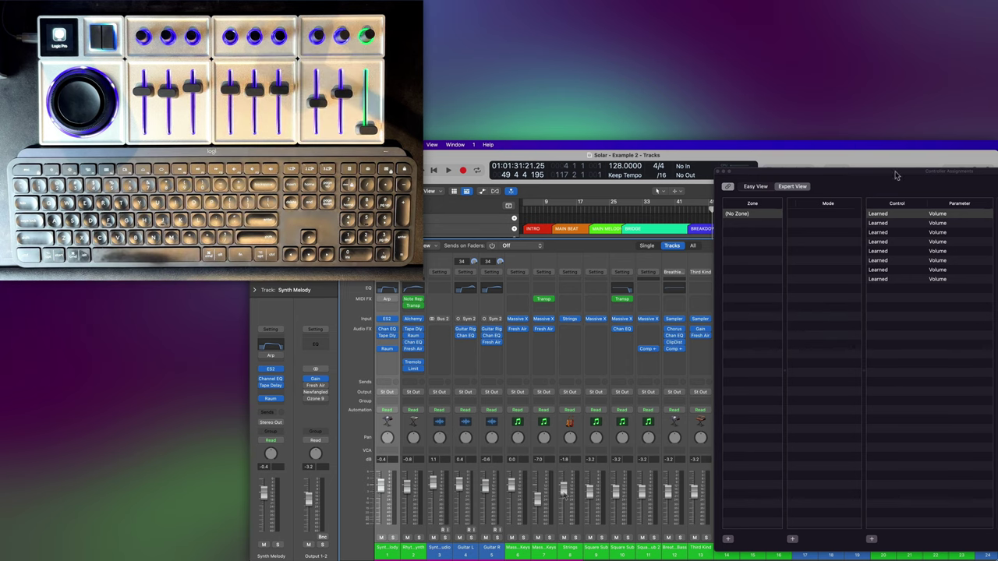
- End Learn Mode and compare the Channel Strip settings of the learned volume assignments in Expert View
left_click_drag(896, 173, 872, 174)
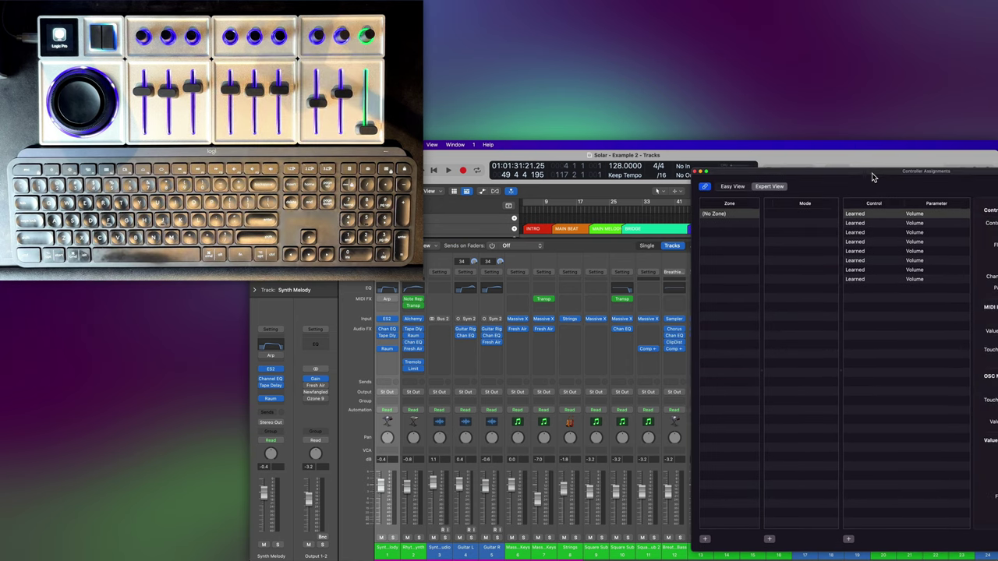
left_click_drag(881, 176, 614, 166)
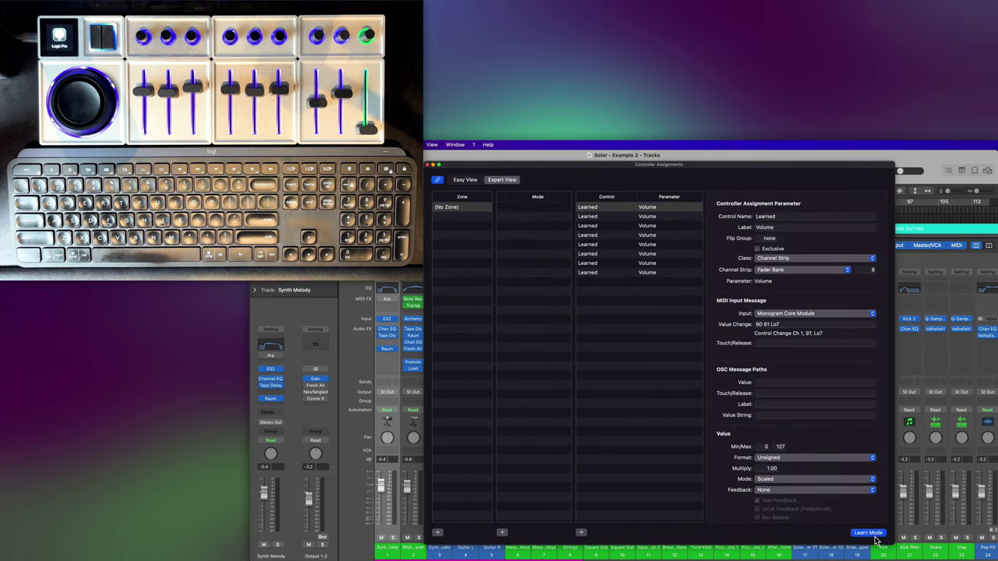
left_click(607, 217)
left_click(612, 273)
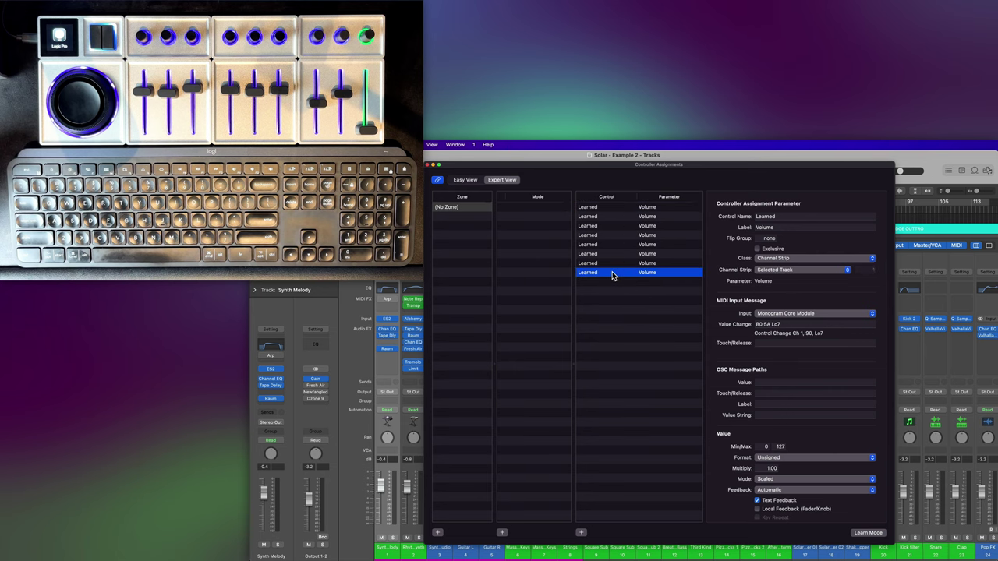
left_click(609, 208)
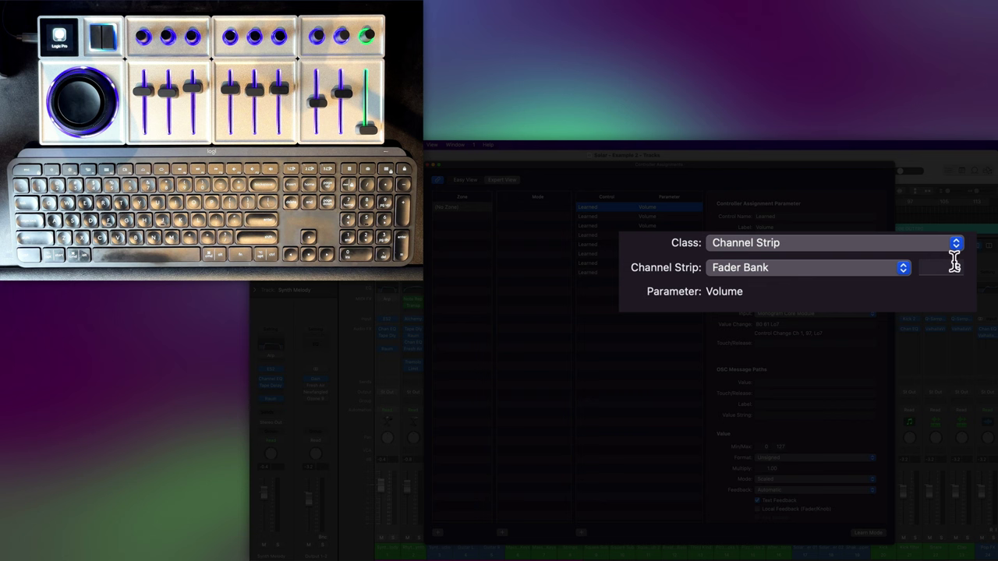
left_click(623, 216)
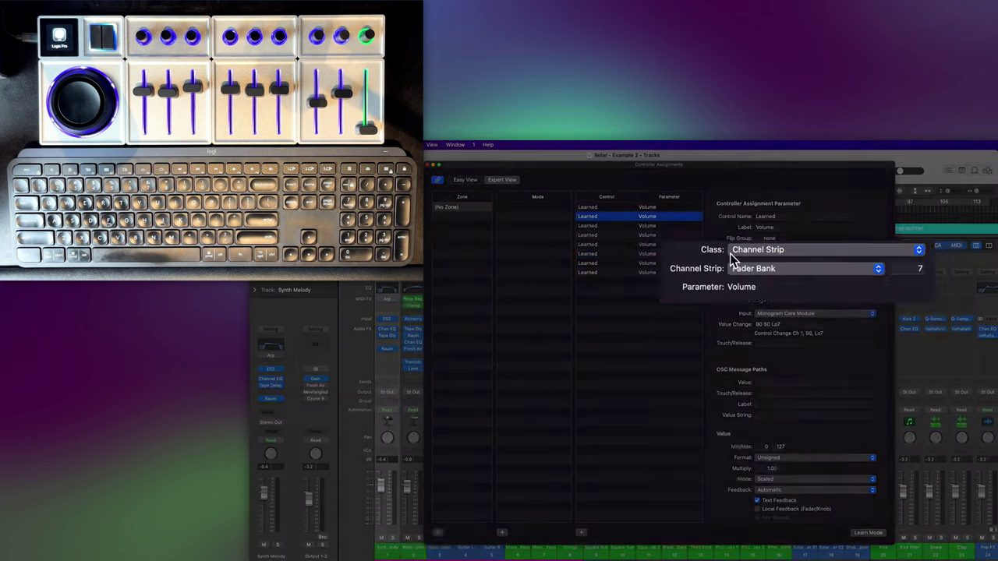
left_click(612, 262)
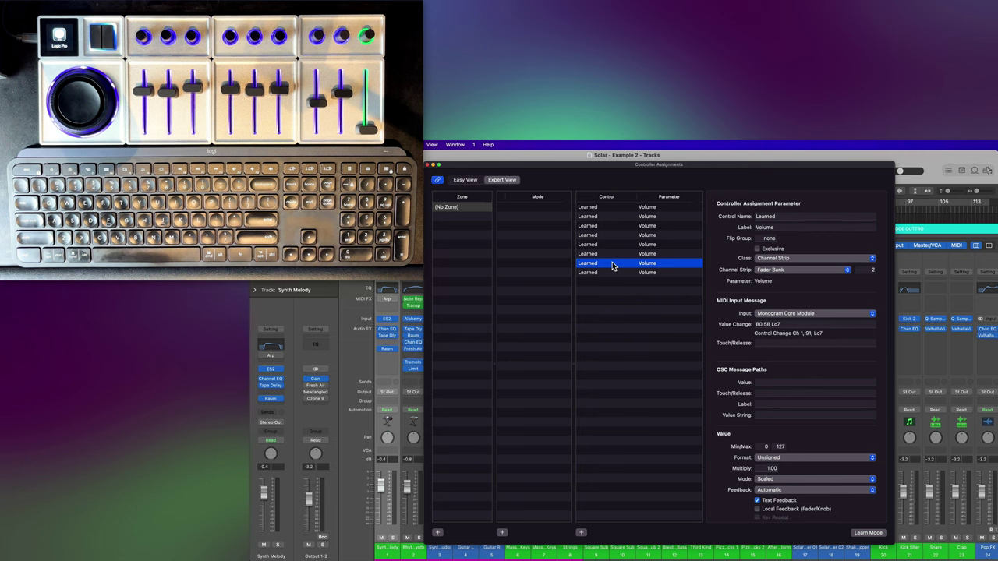
left_click(612, 273)
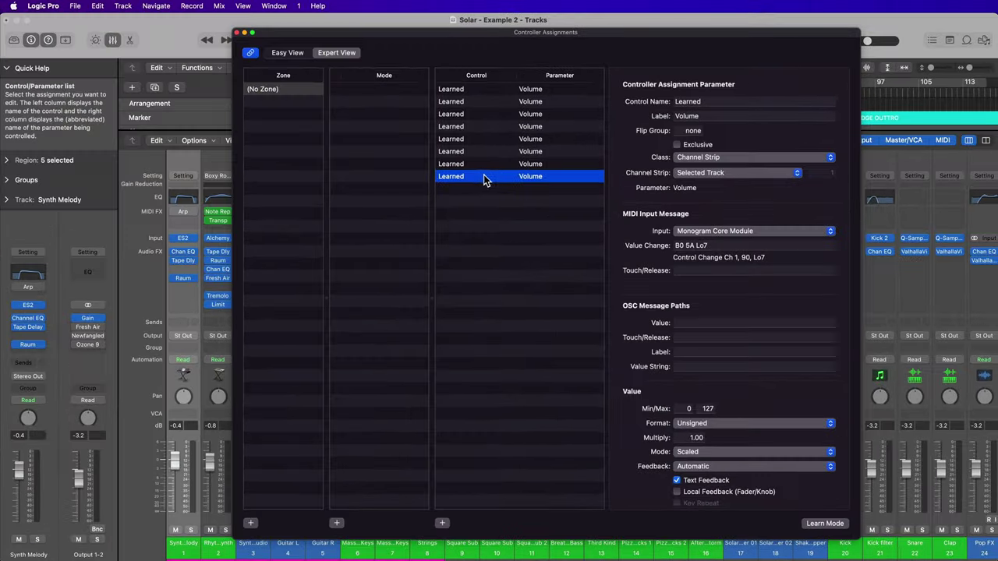
left_click(605, 257)
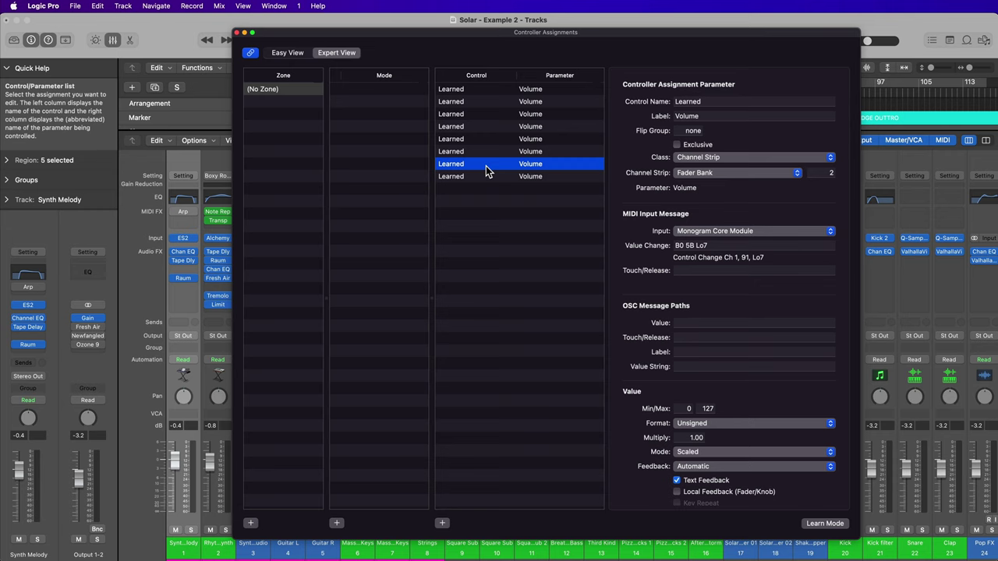
- Set the Channel Strip of the first learned volume control (Control Change 90) to Fader Bank 1
left_click(483, 176)
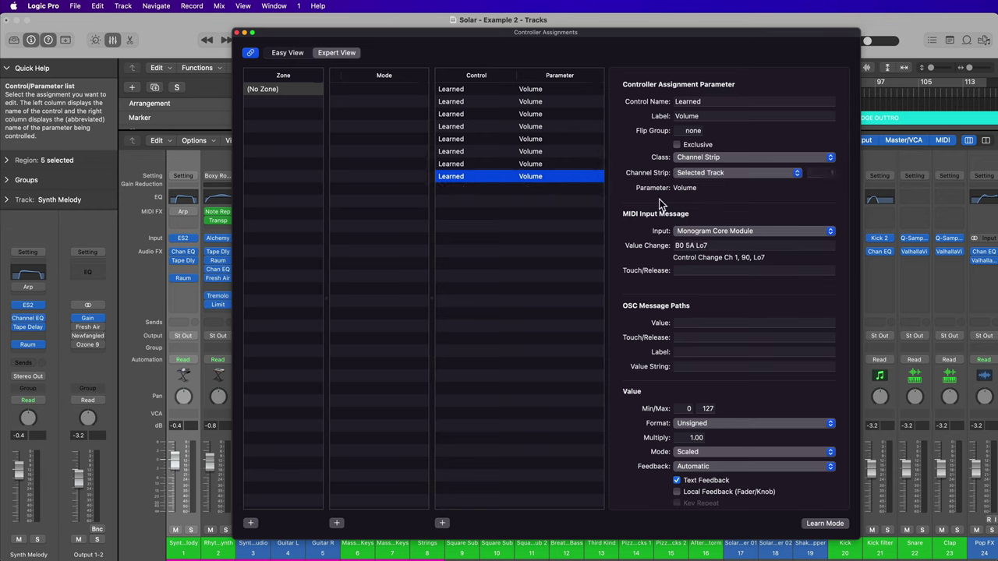
left_click(707, 173)
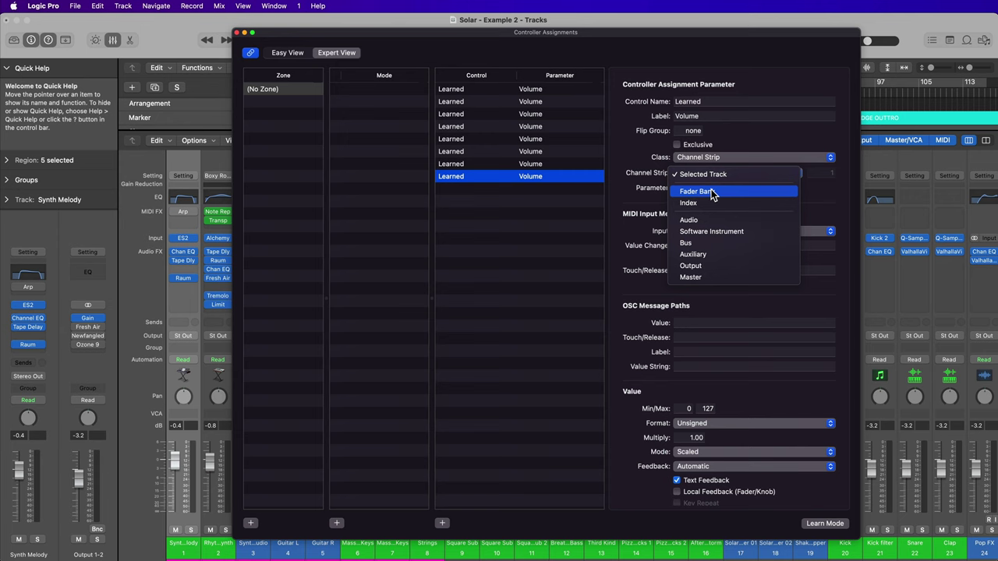
left_click(697, 191)
left_click(836, 173)
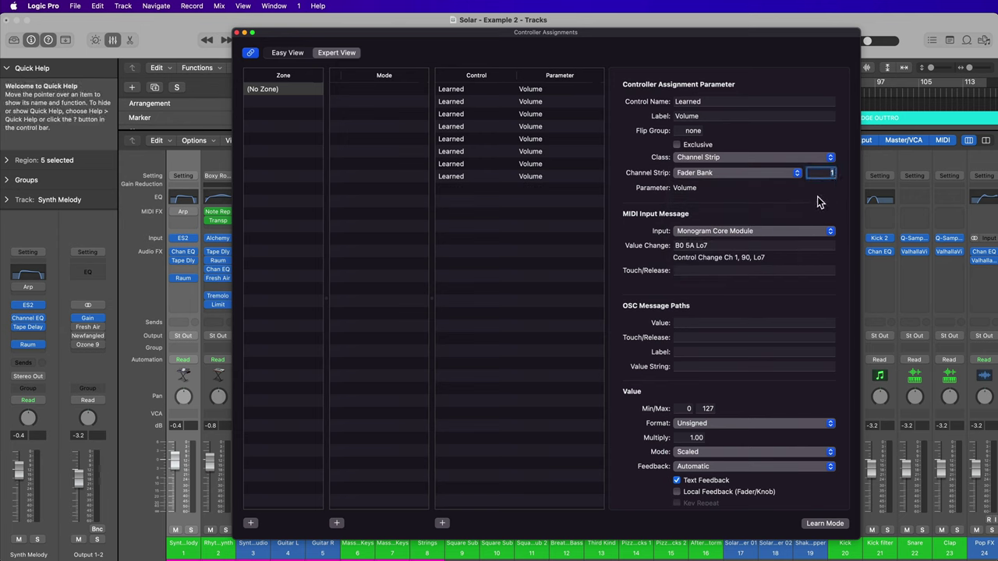
left_click(488, 223)
left_click(477, 177)
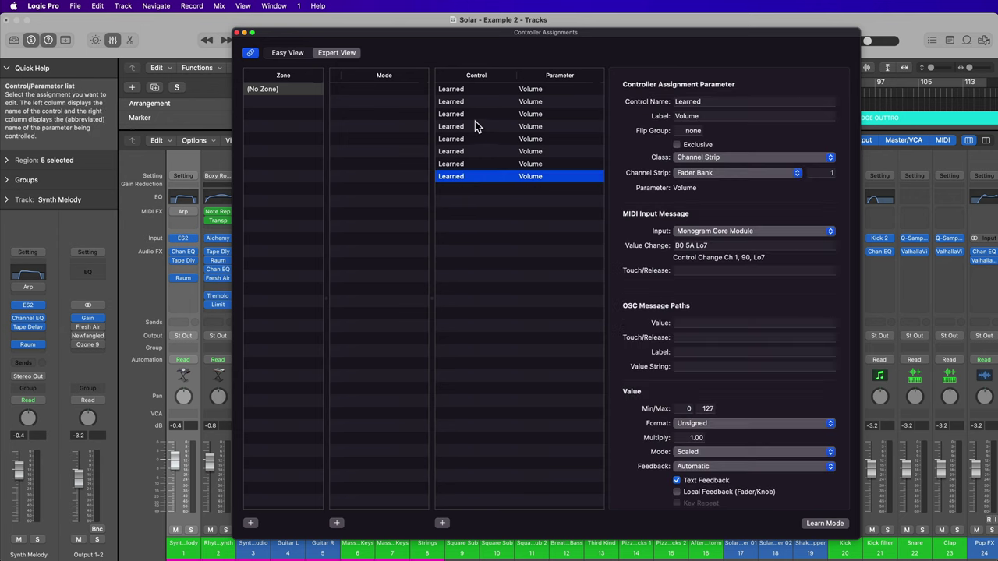
- Name the eight learned volume controls Fader 1 through Fader 8 to match their fader bank numbers, and close the controller assignments
left_click(723, 103)
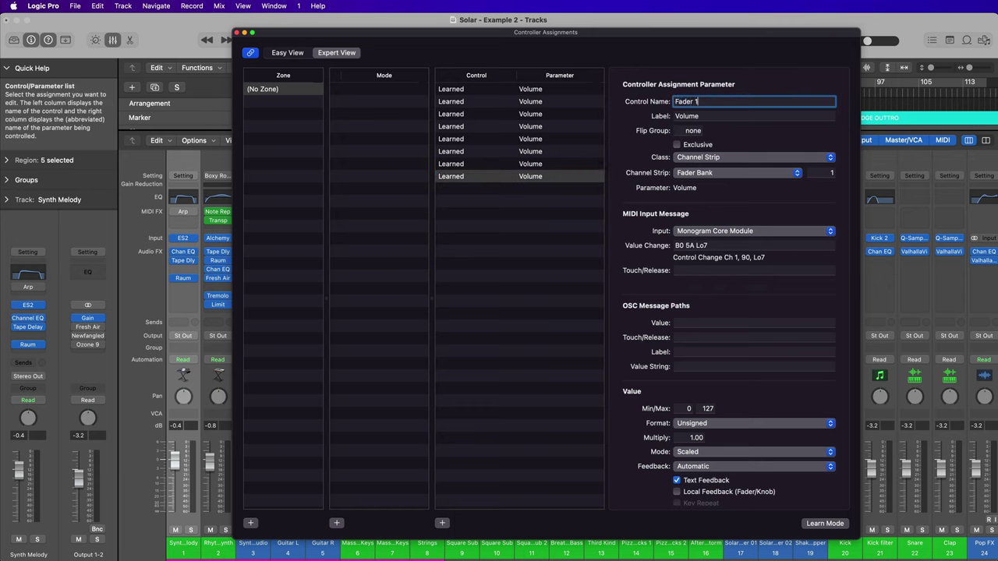
key("Return")
left_click(483, 164)
left_click(694, 102)
type("Fader")
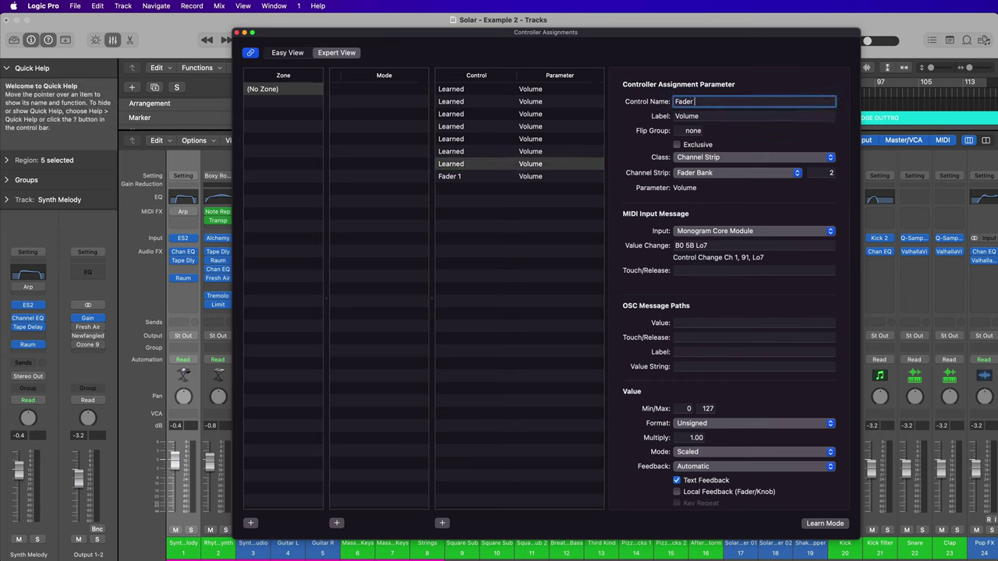
type("2")
key("Return")
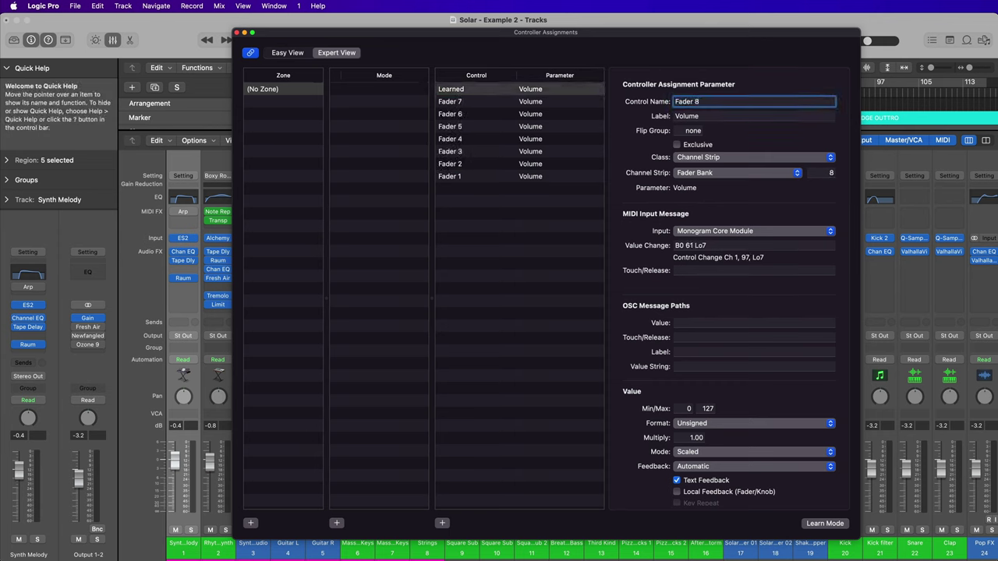
key("Return")
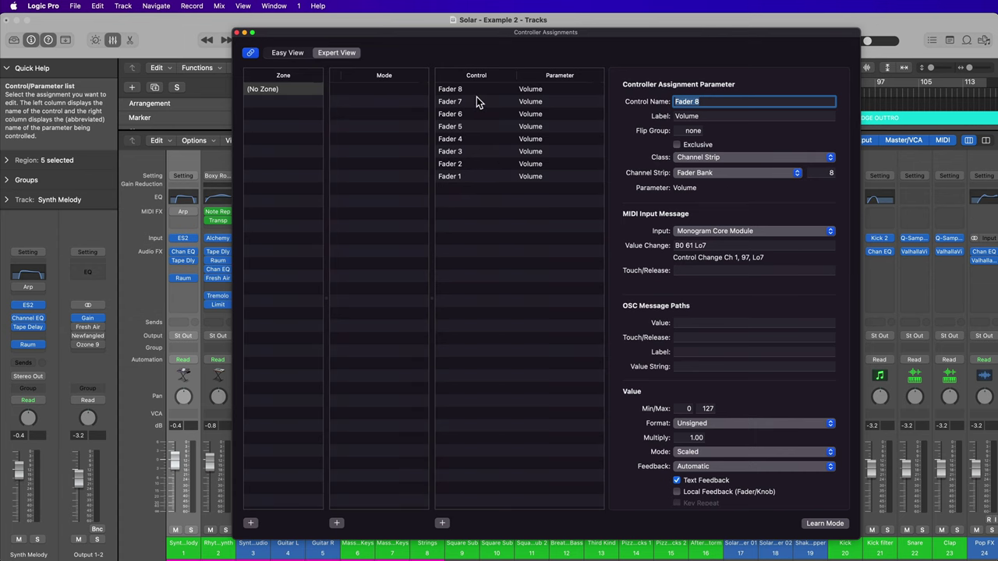
left_click(237, 34)
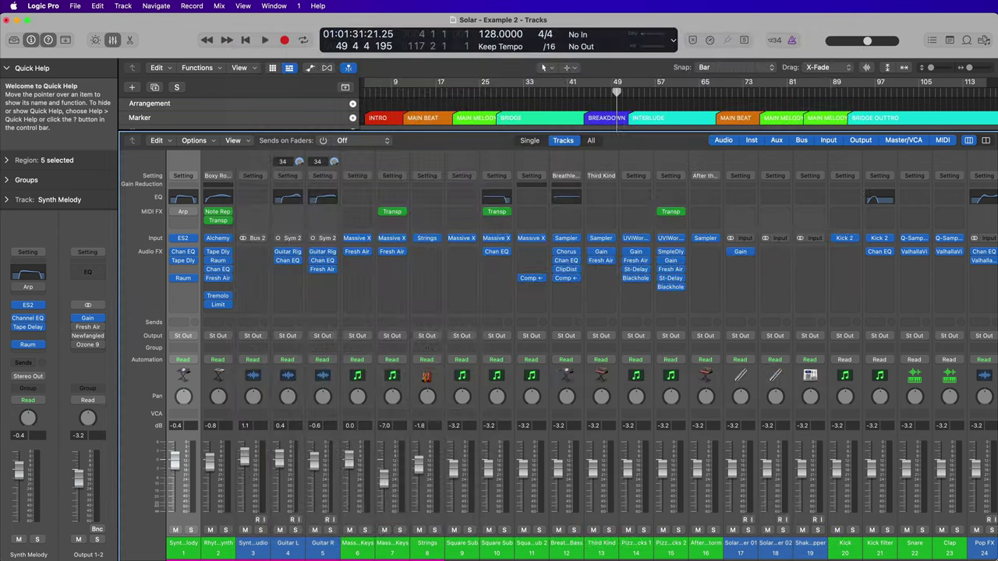
- Learn the Monogram control sending Control Change 118 as a new controller assignment and set its Class to Control Surface Group
left_click(438, 555)
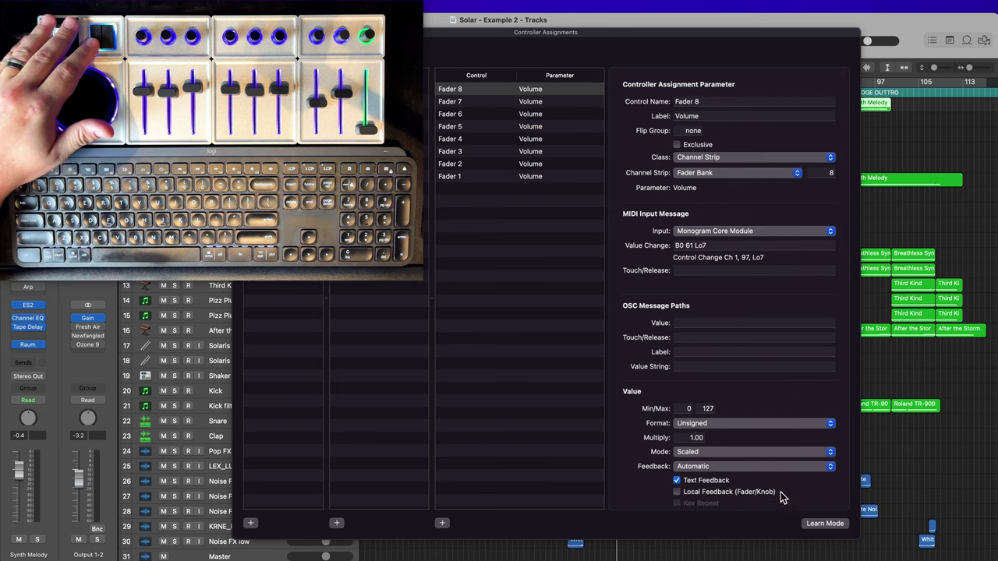
left_click(814, 524)
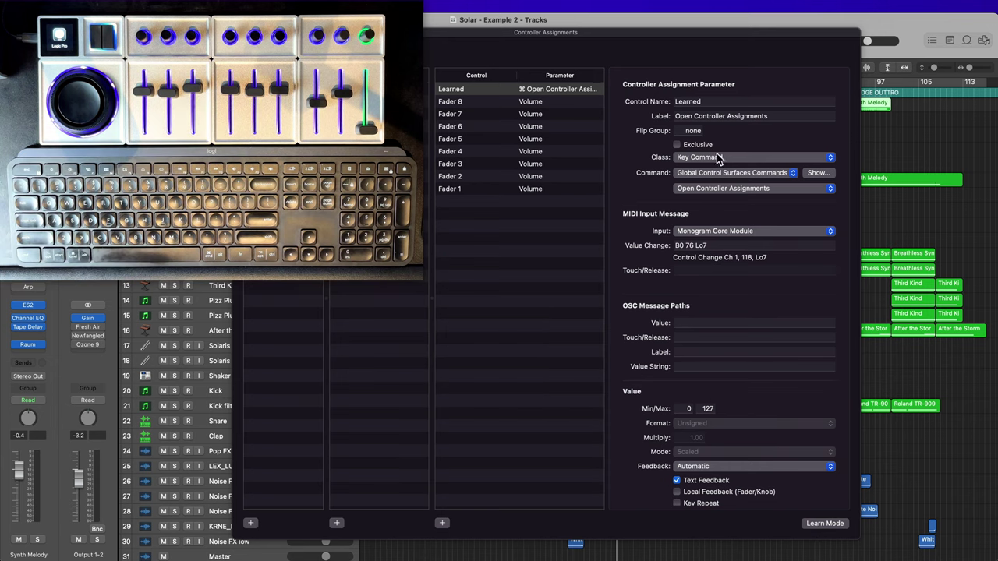
left_click(744, 157)
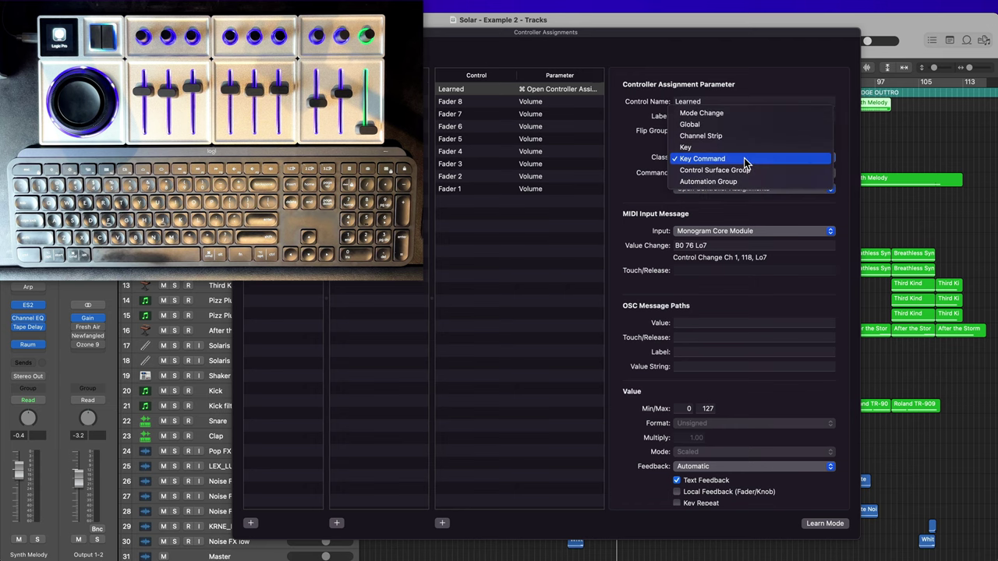
left_click(745, 170)
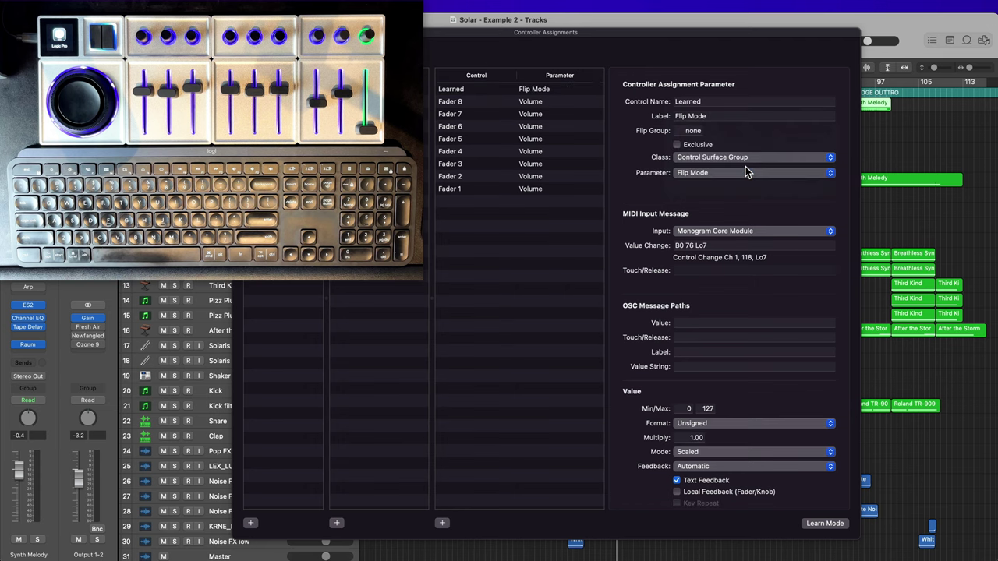
- Set the Control Change 118 assignment's Parameter to Fader Bank for Current View and its Bank Type to By Bank
left_click(727, 173)
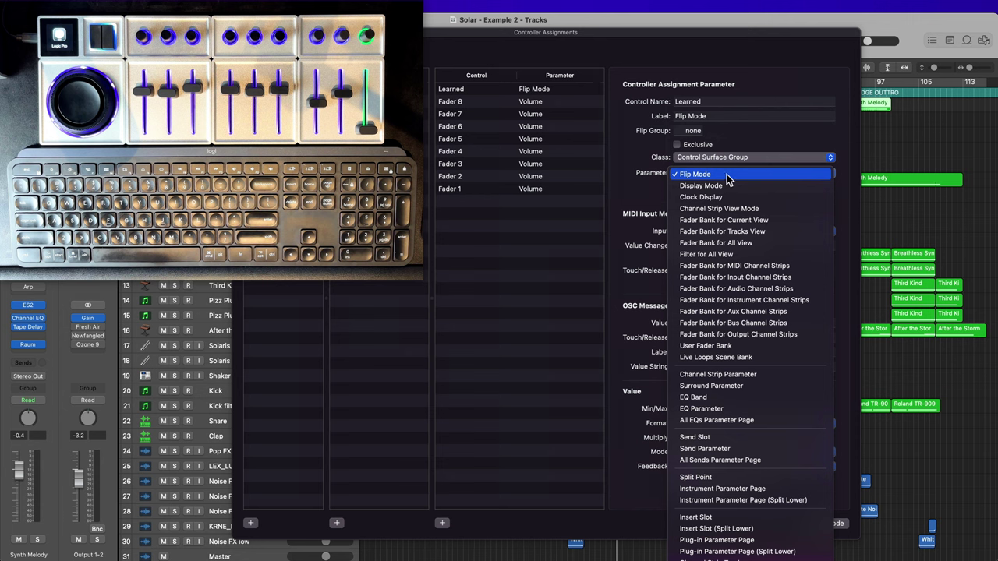
left_click(756, 221)
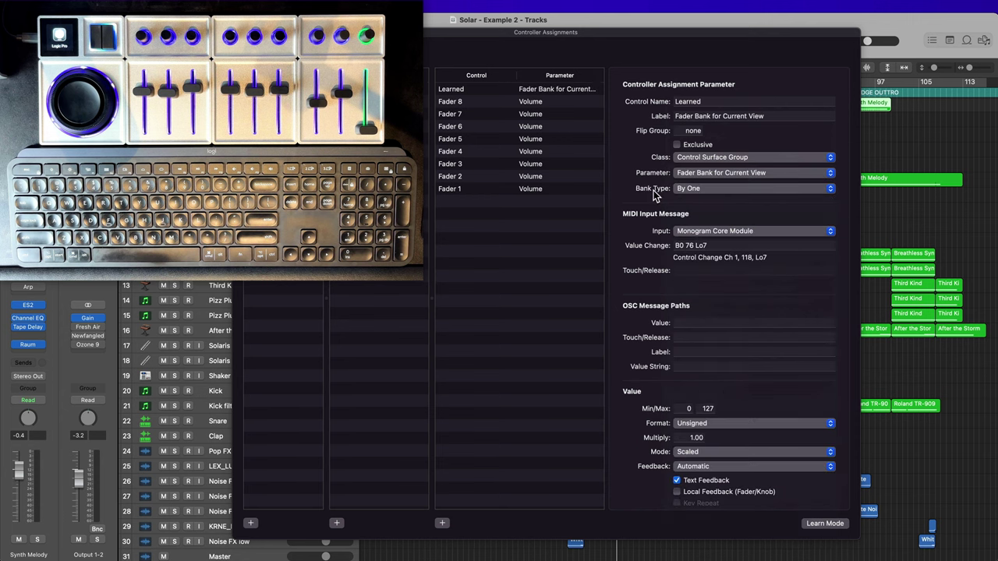
left_click(728, 191)
left_click(727, 196)
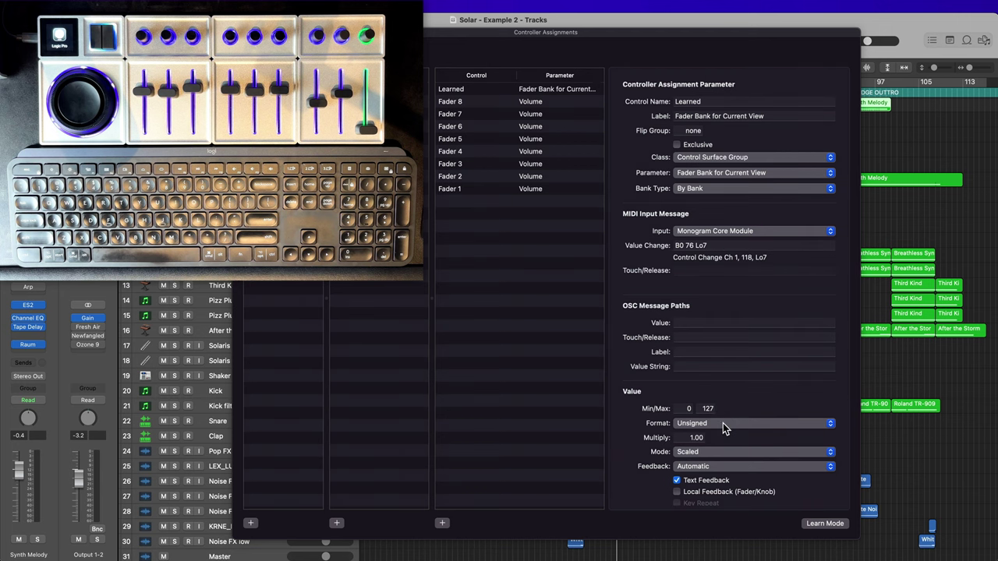
- Set the Control Change 118 assignment's Mode to Relative and Feedback to None, and enable Key Repeat
left_click(707, 452)
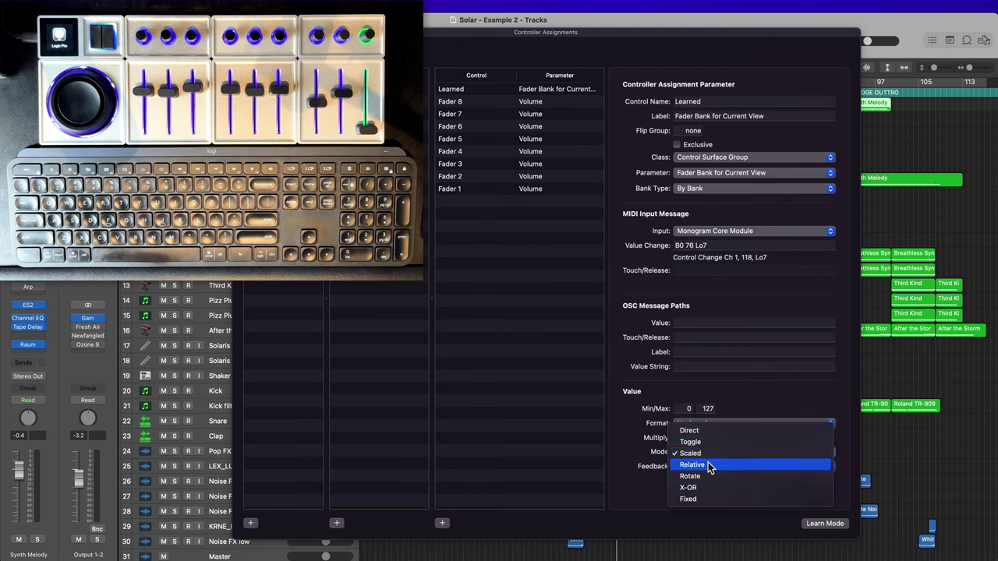
left_click(709, 466)
left_click(709, 466)
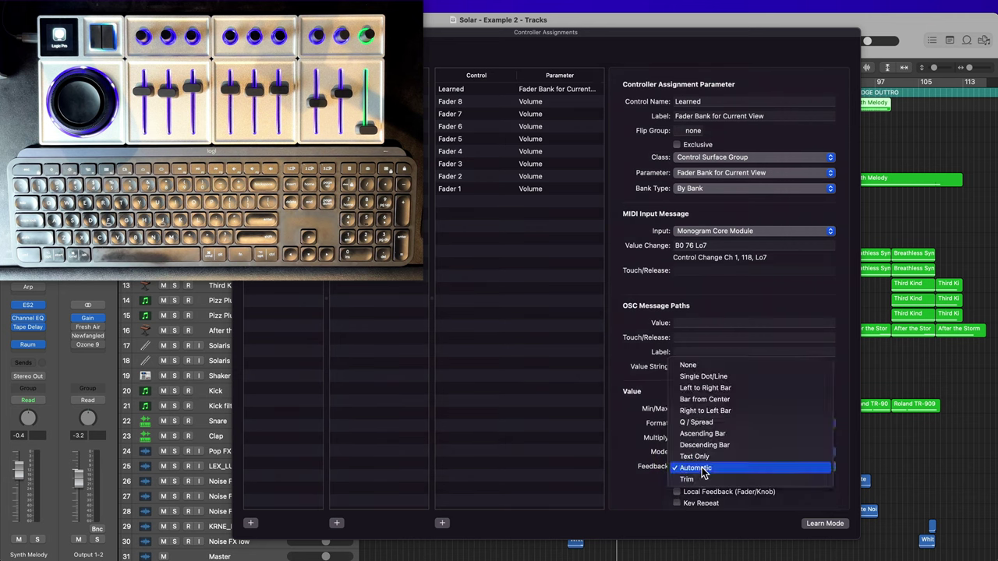
left_click(706, 367)
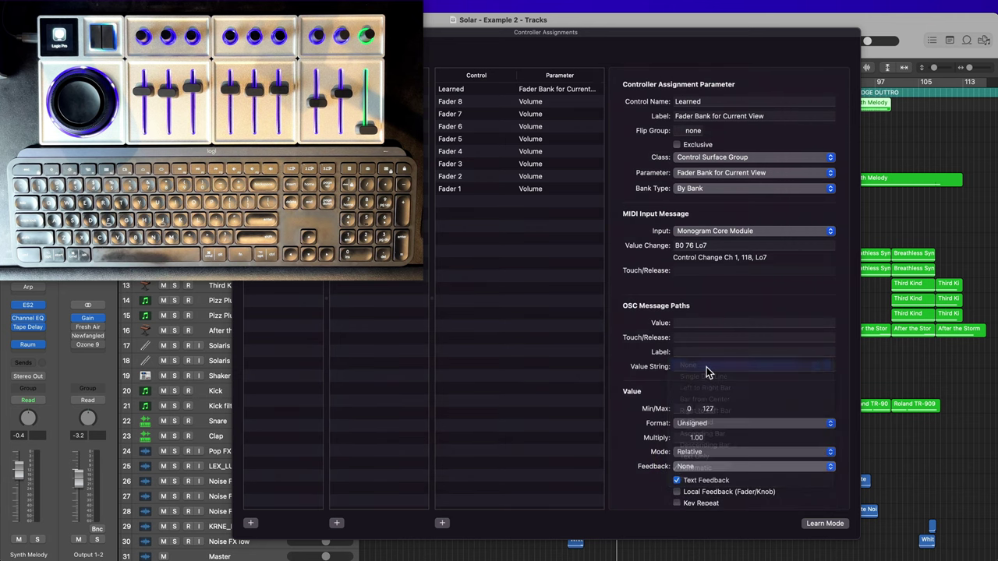
left_click(688, 504)
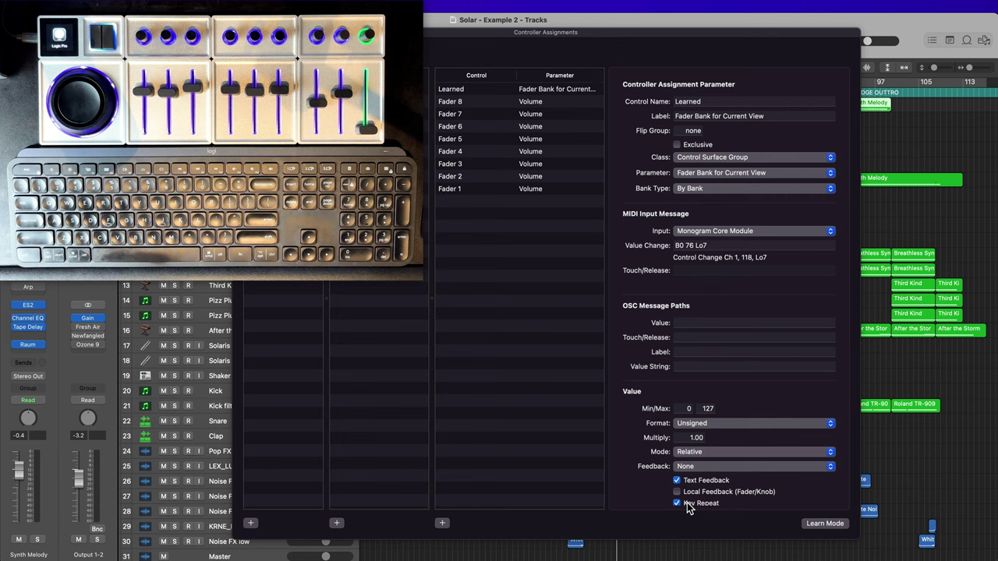
- Set the Multiply value of the Control Change 118 assignment to -1.00
double_click(701, 438)
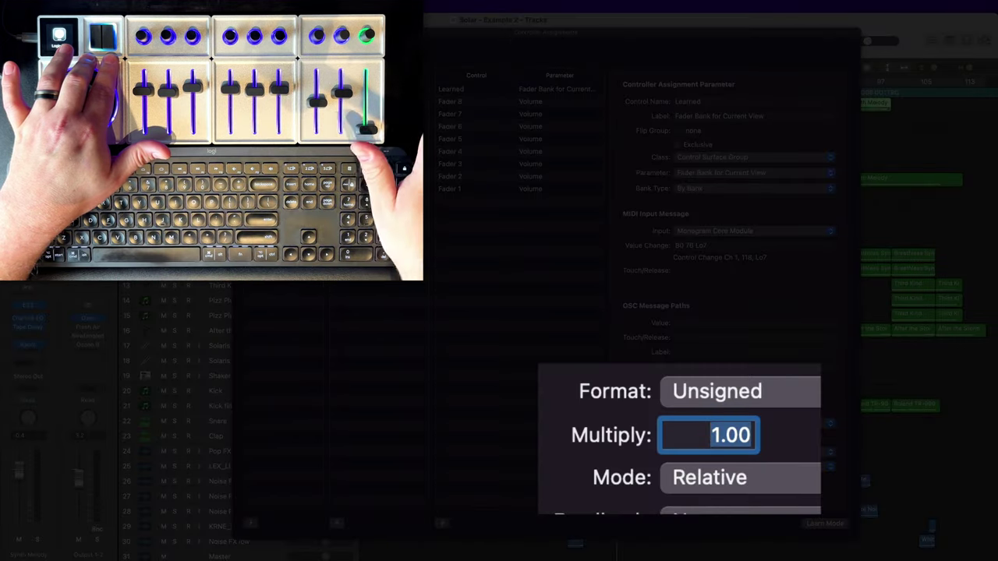
type("-1")
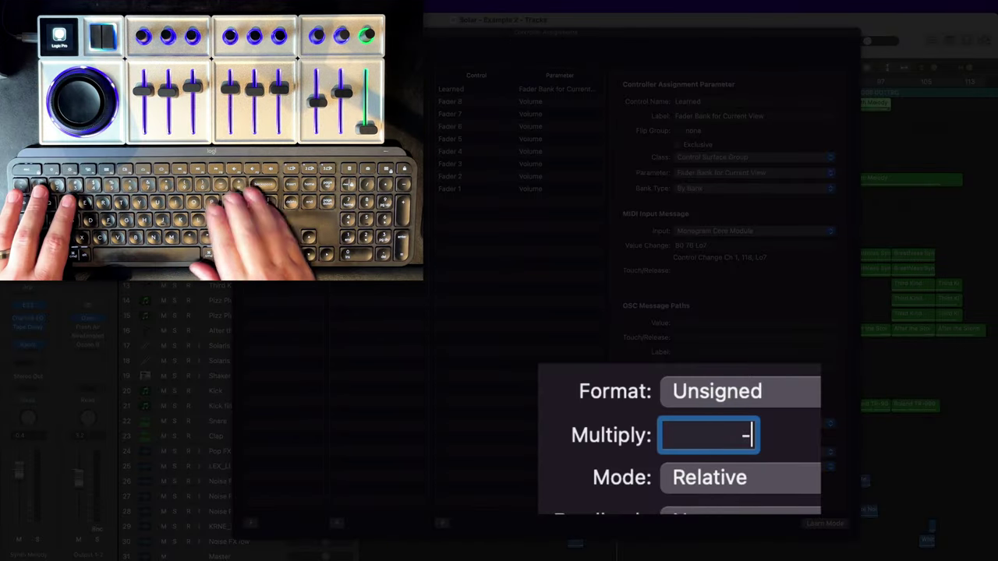
key("Return")
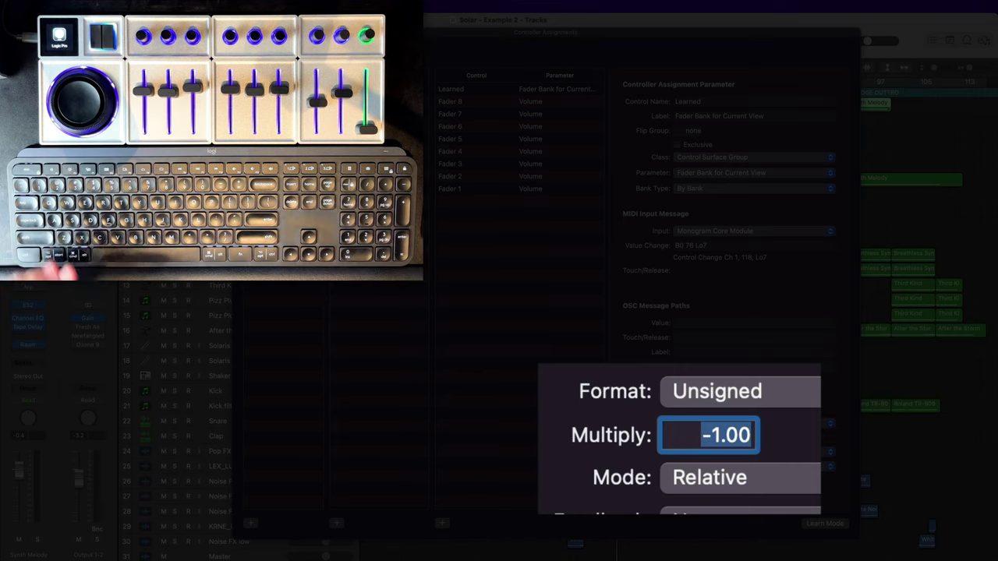
left_click(826, 450)
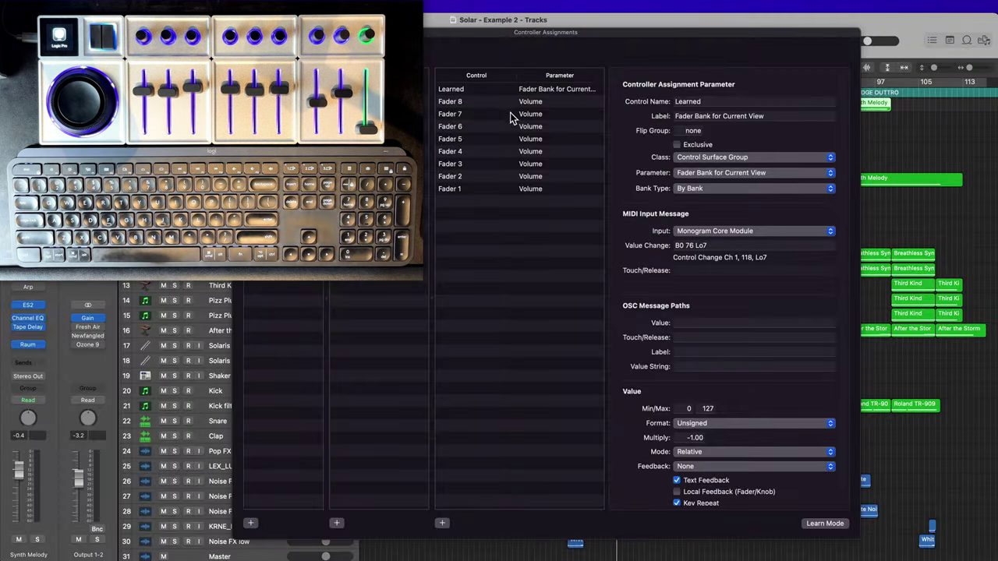
- Name the Control Change 118 fader bank assignment Bank Left
left_click(493, 87)
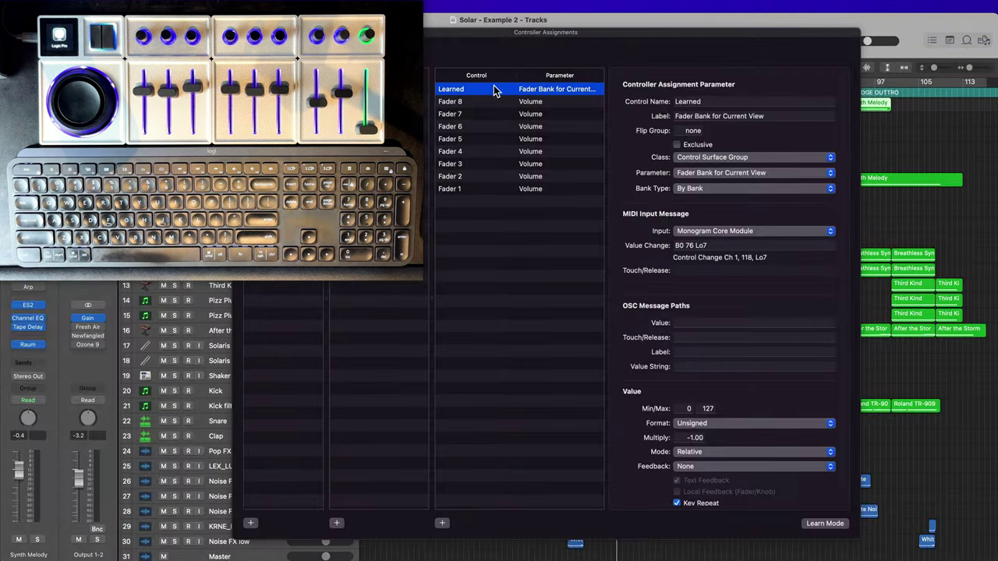
double_click(711, 101)
type("Ban")
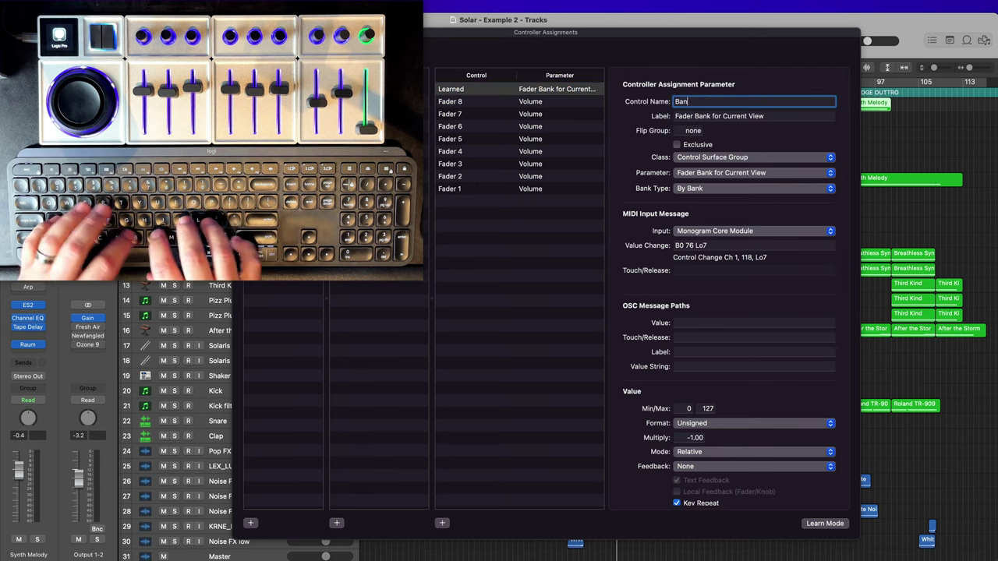
type("k Left")
key("Return")
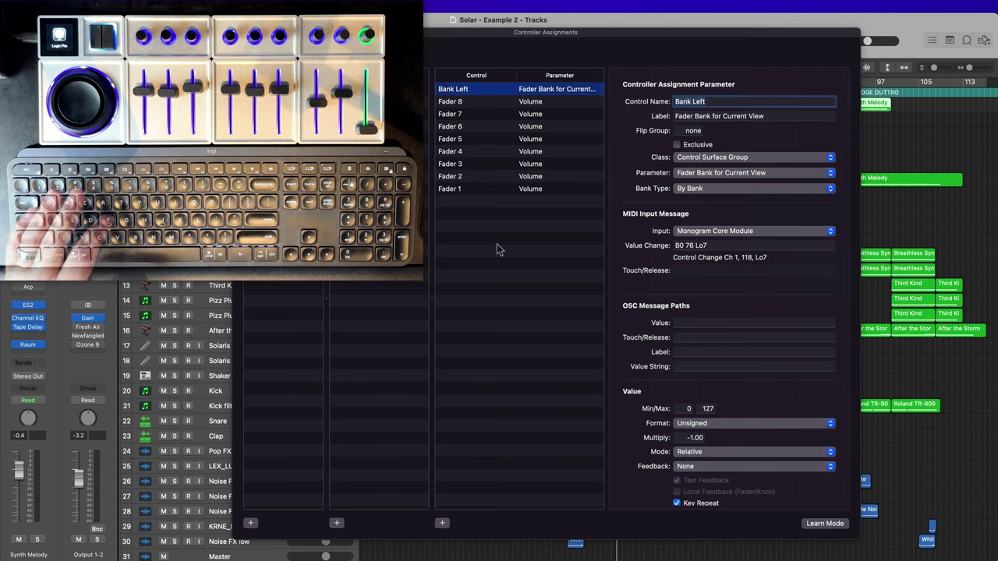
- Learn the Monogram control sending Control Change 119 as another assignment and name it Bank Right
left_click(822, 523)
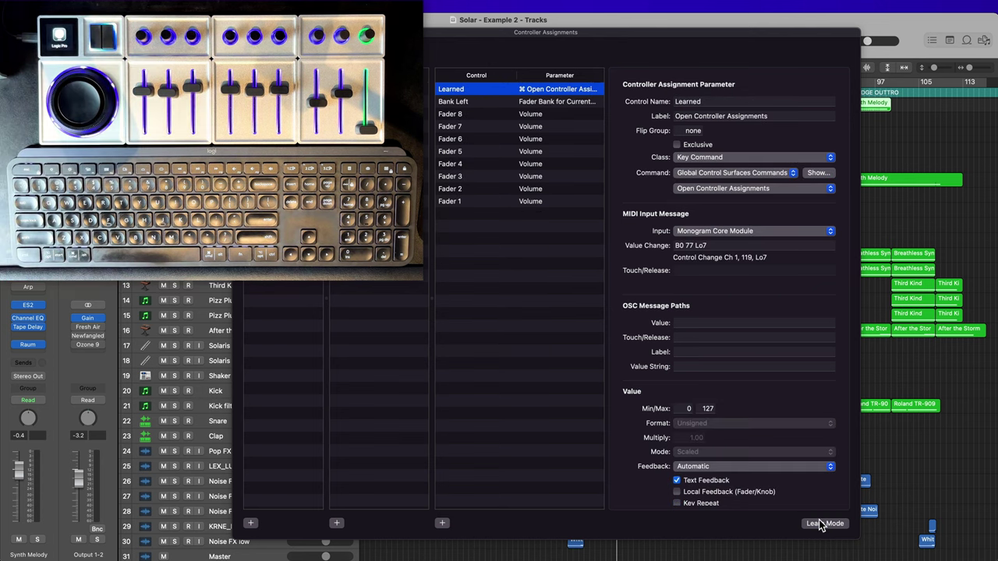
left_click(712, 107)
type("Bank Right")
key("Return")
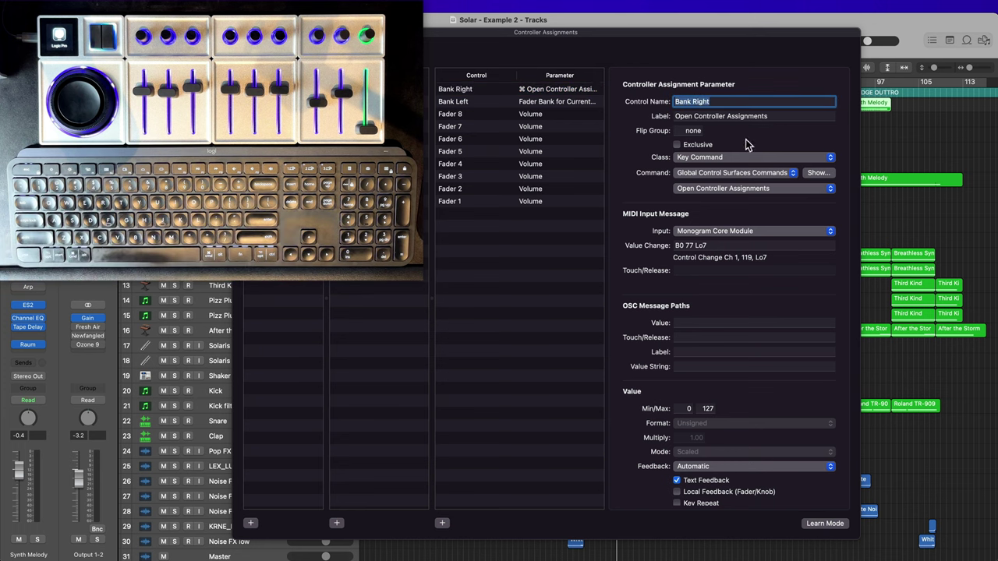
- Assign Bank Right to the Control Surface Group class with Parameter Fader Bank for Current View and Bank Type By Bank
left_click(729, 158)
left_click(727, 170)
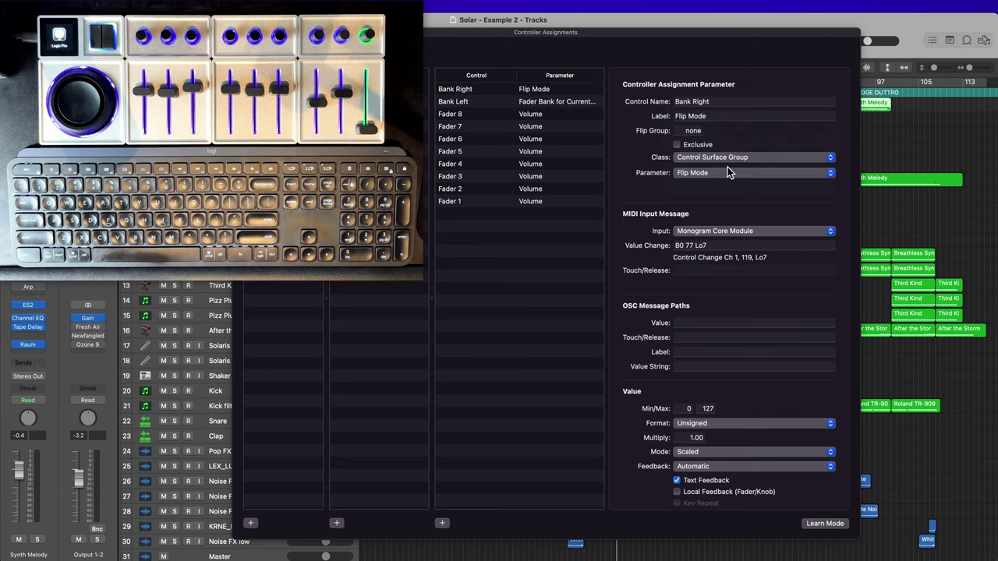
left_click(716, 173)
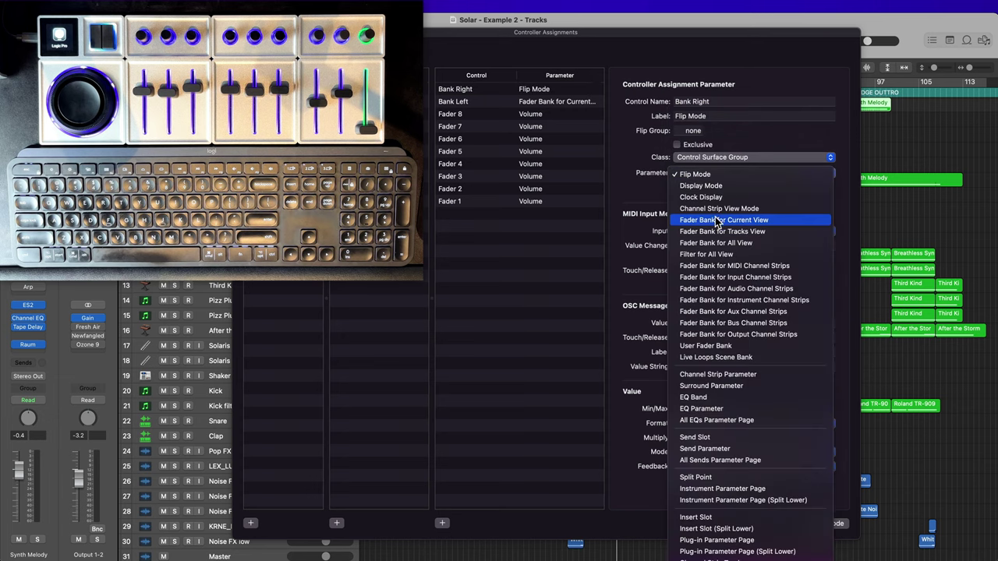
left_click(716, 221)
left_click(705, 191)
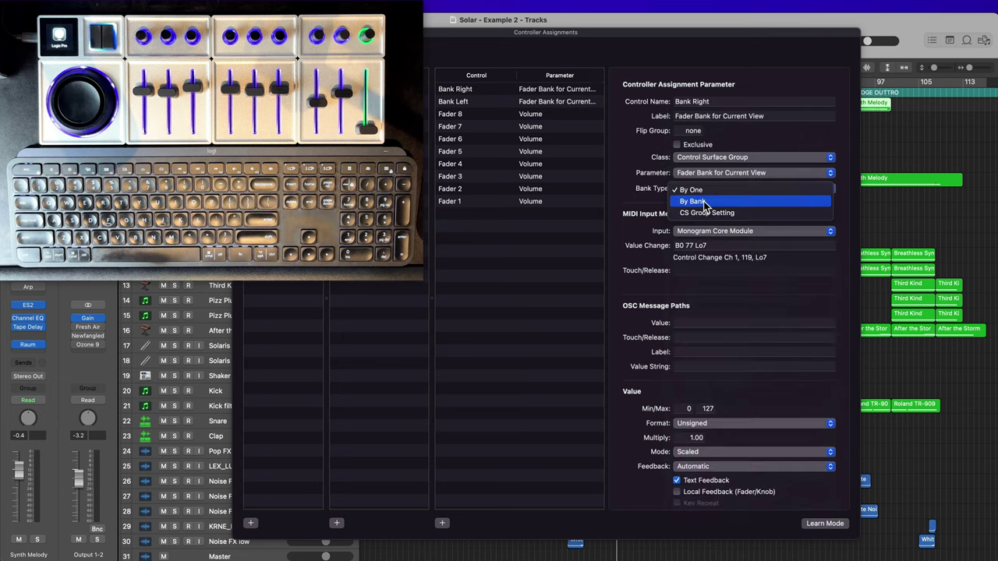
left_click(704, 202)
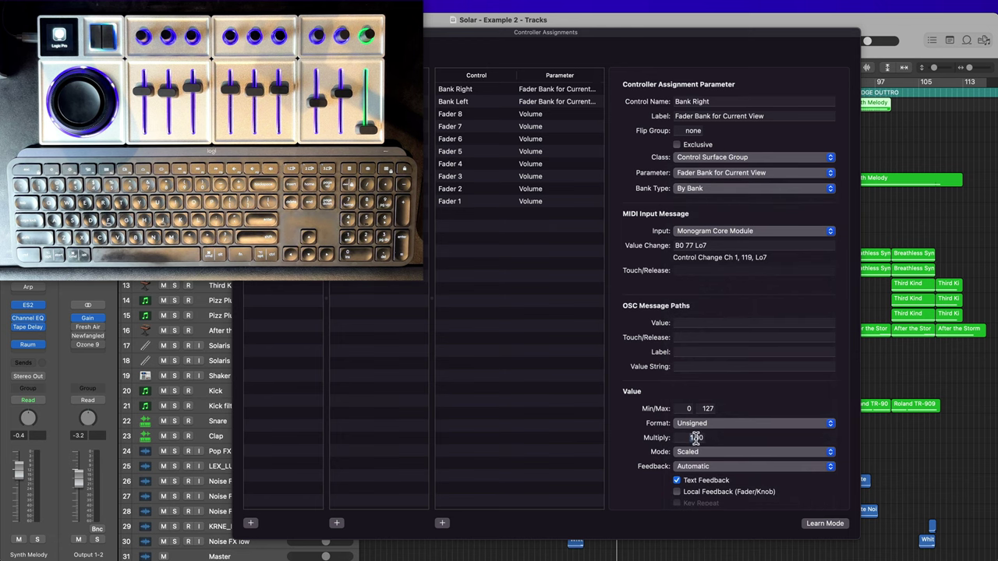
- Set Bank Right's Mode to Relative and Feedback to None, with Key Repeat enabled
left_click(716, 451)
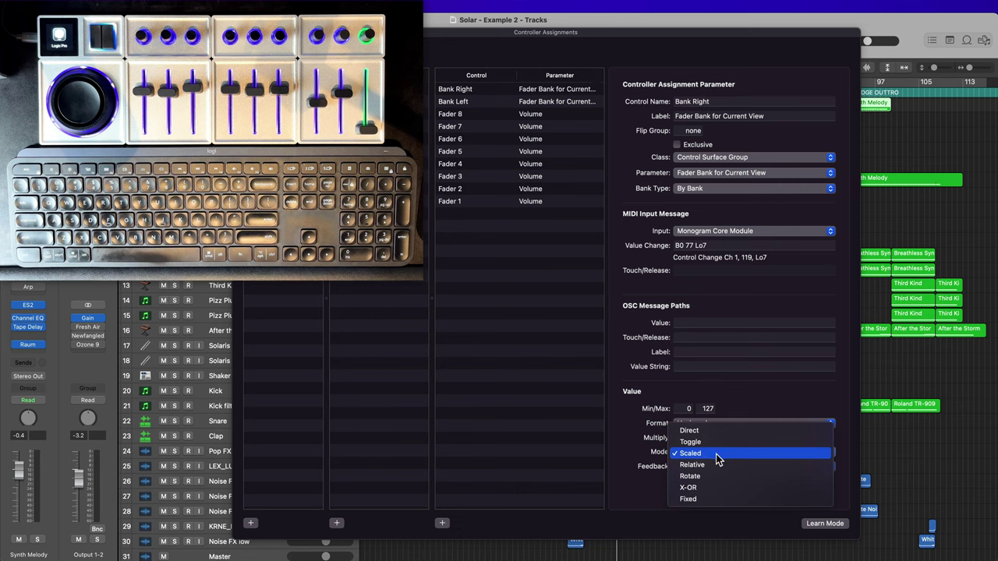
left_click(715, 464)
left_click(715, 466)
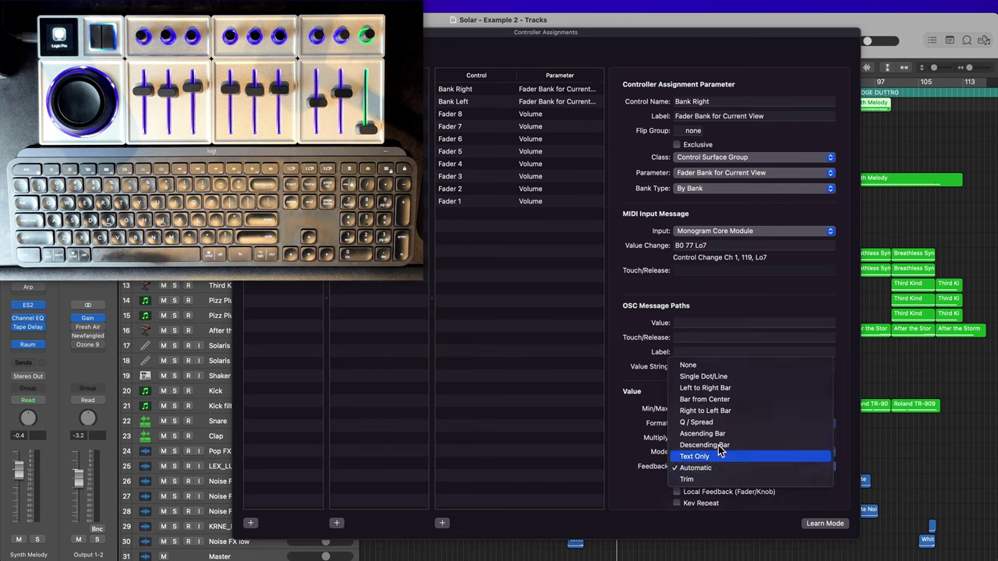
left_click(705, 363)
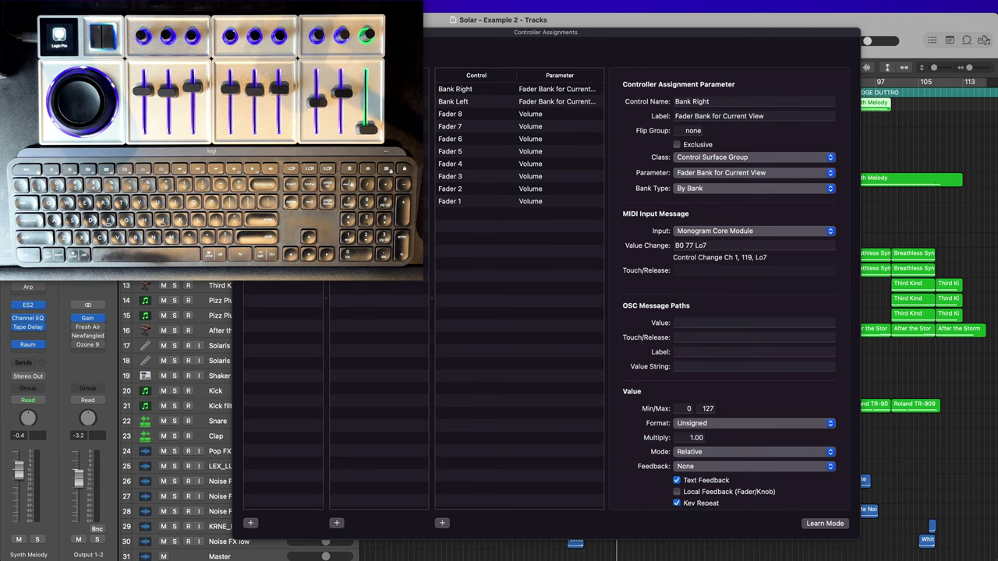
- Close the controller assignments, show the Mixer, and select the channel strips of track 12 and then track 5
key("super+w")
key("x")
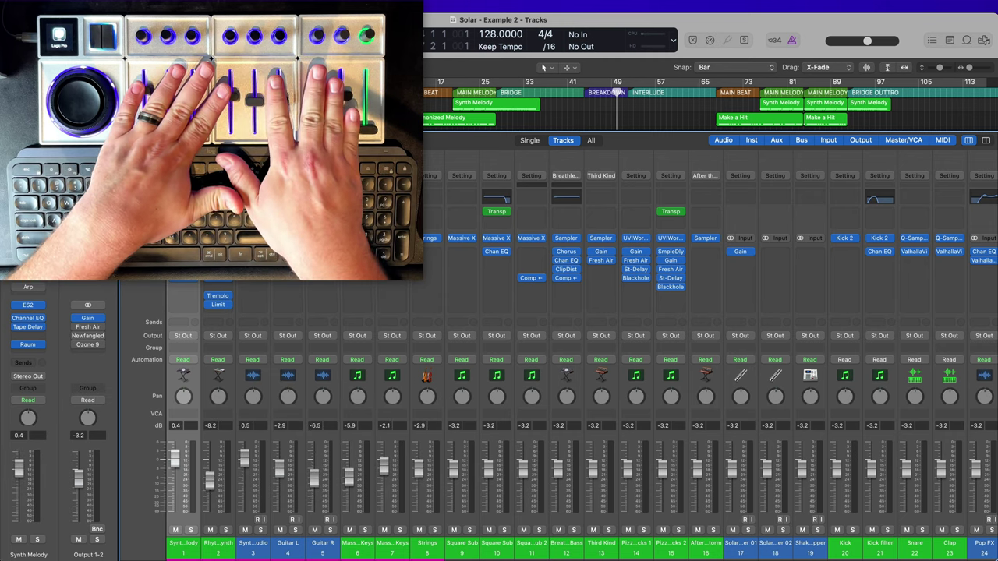
left_click(570, 545)
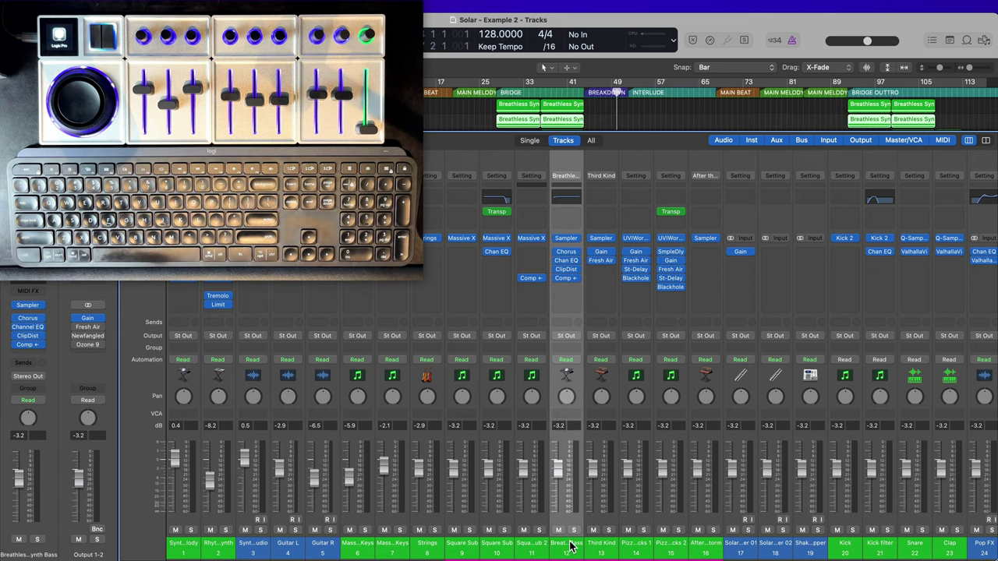
left_click(317, 553)
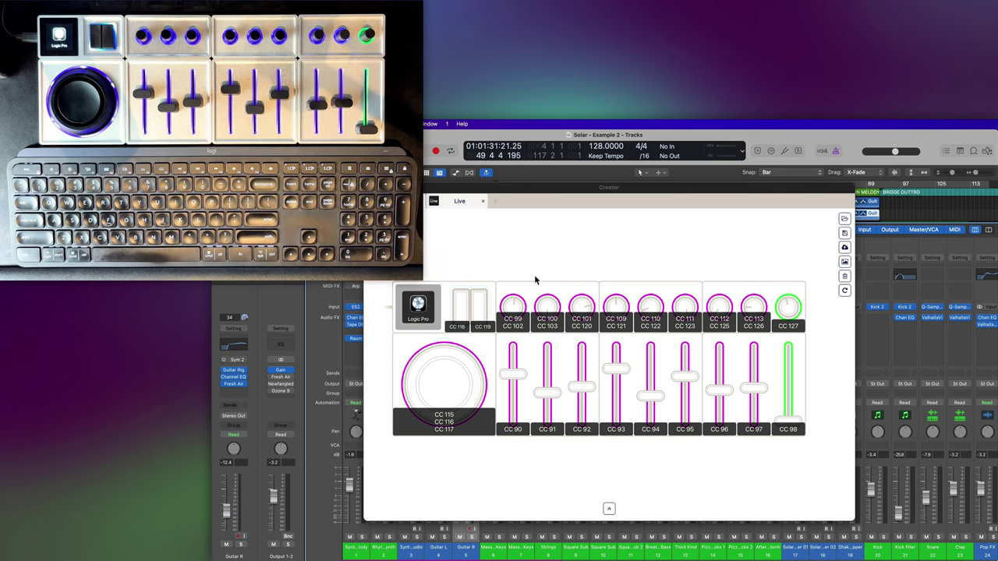
- Clear the first dial's existing assignments in Monogram Creator and set its Press action to MIDI CC number 99
left_click(512, 307)
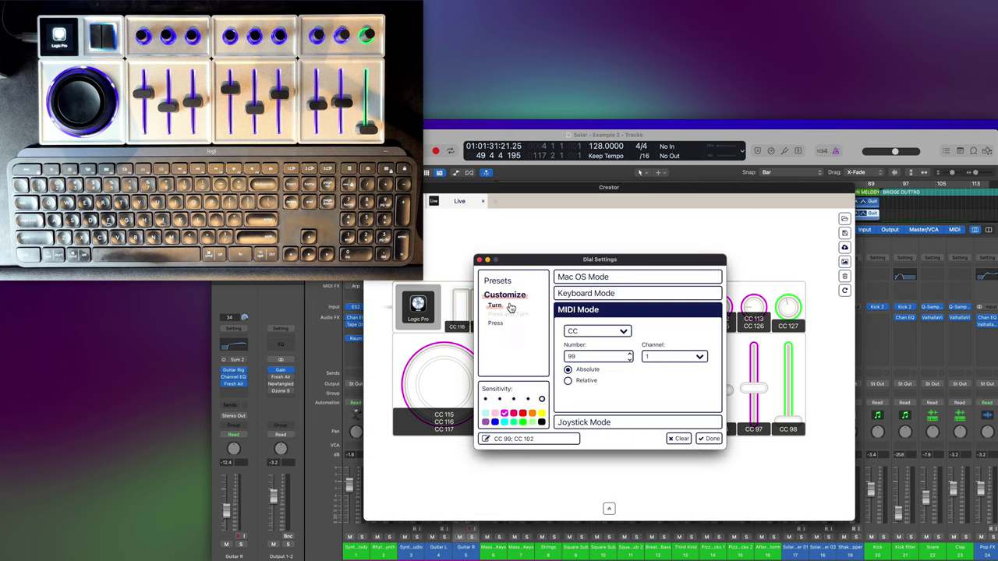
left_click(498, 280)
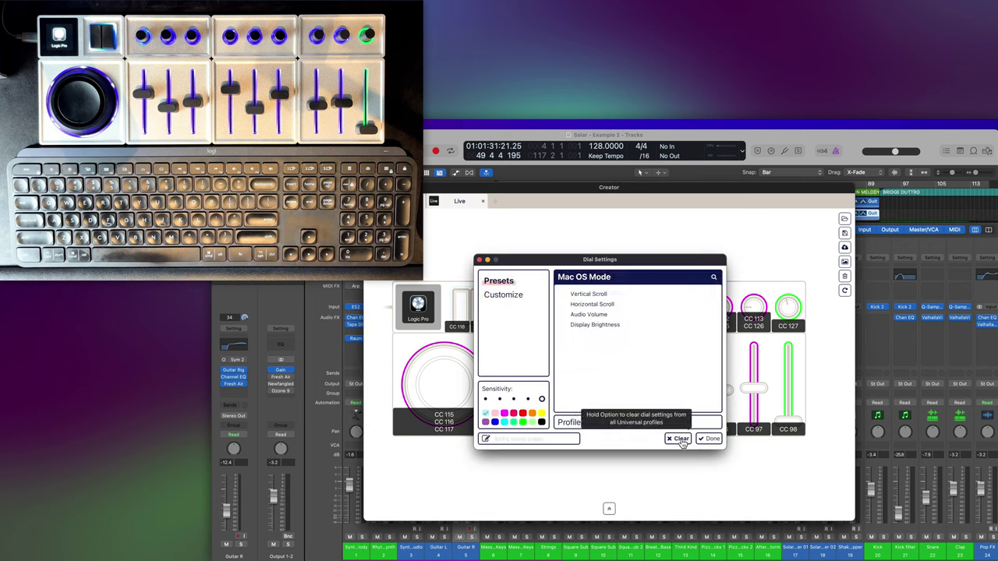
left_click(513, 295)
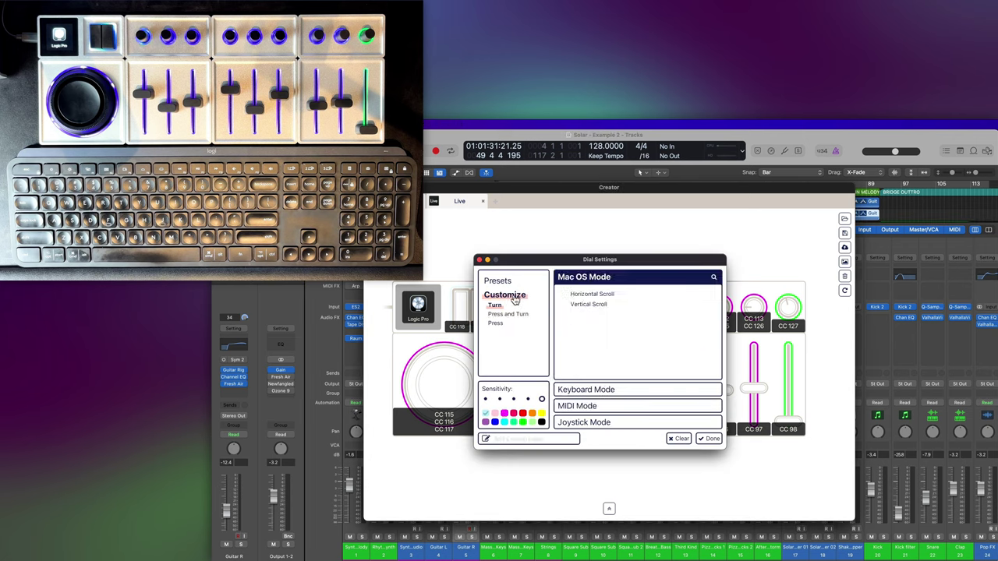
left_click(496, 324)
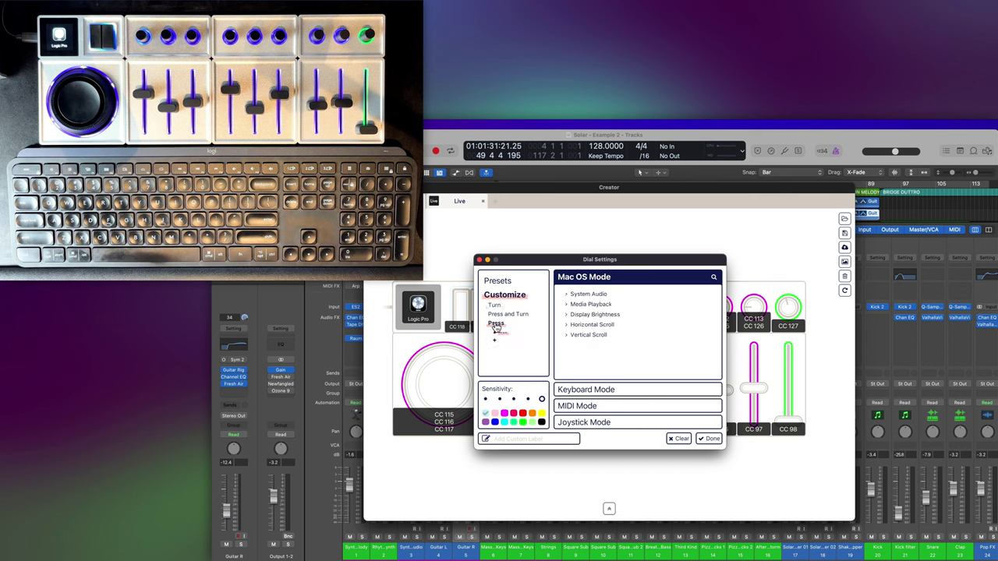
left_click(585, 409)
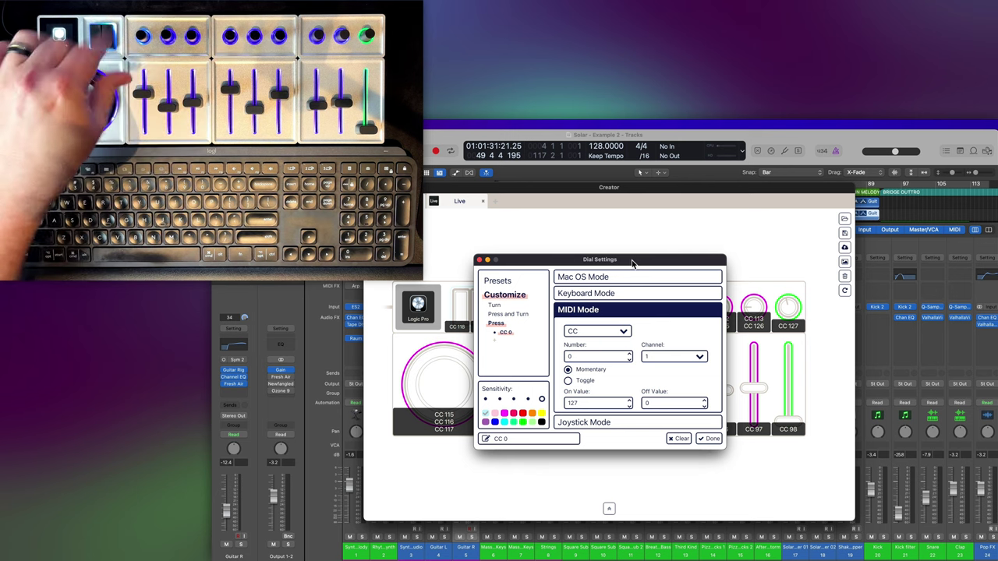
left_click_drag(633, 263, 664, 463)
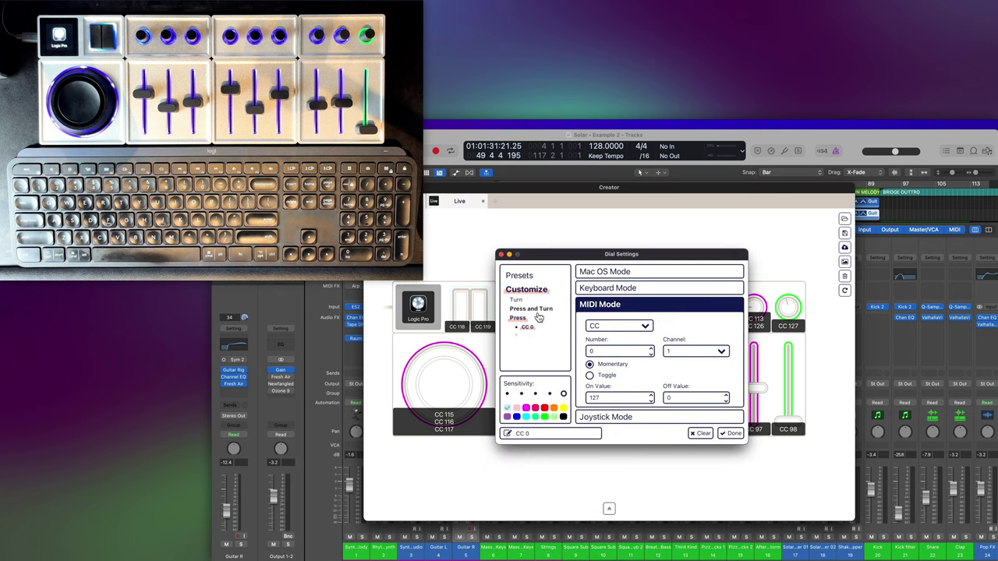
double_click(616, 351)
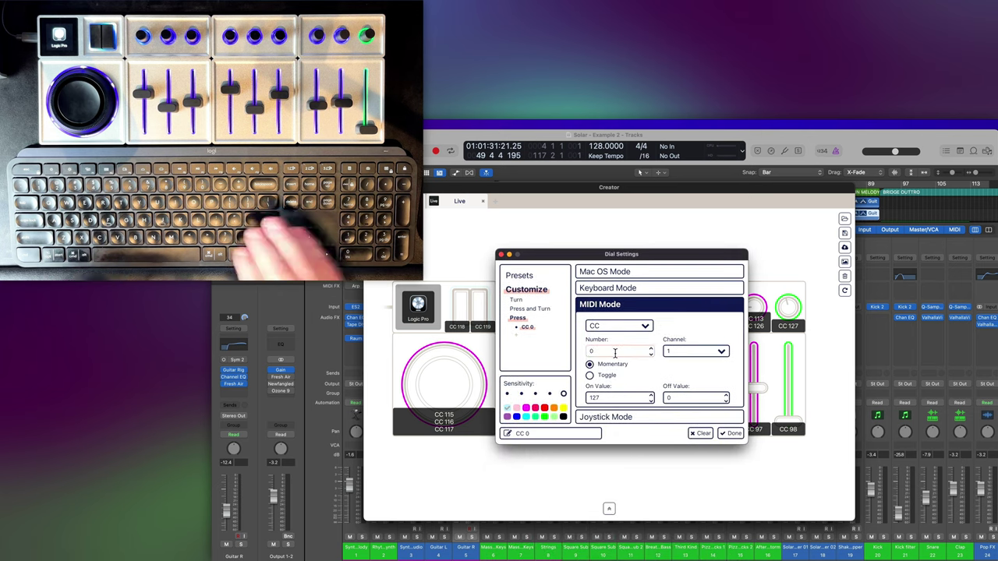
type("99")
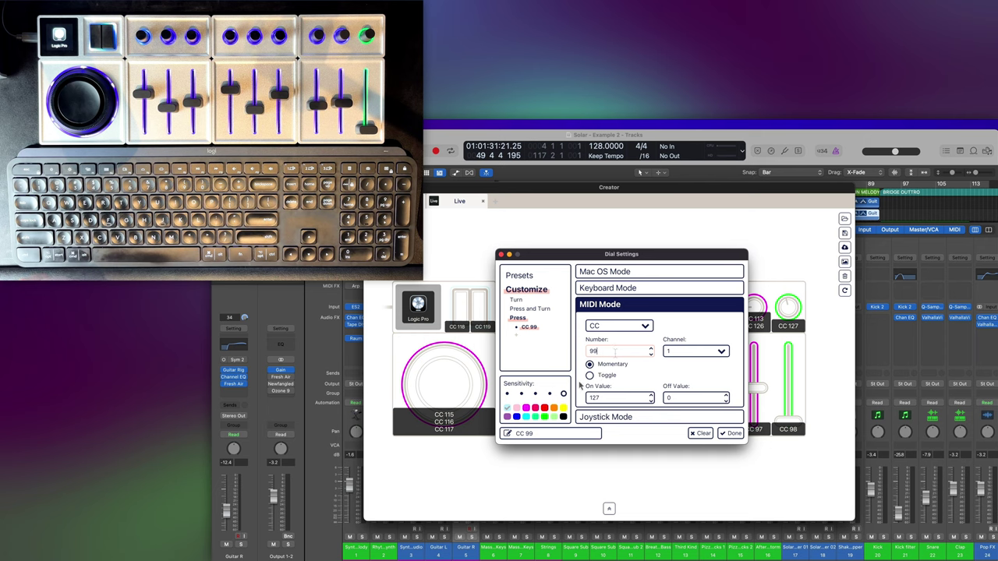
left_click(732, 433)
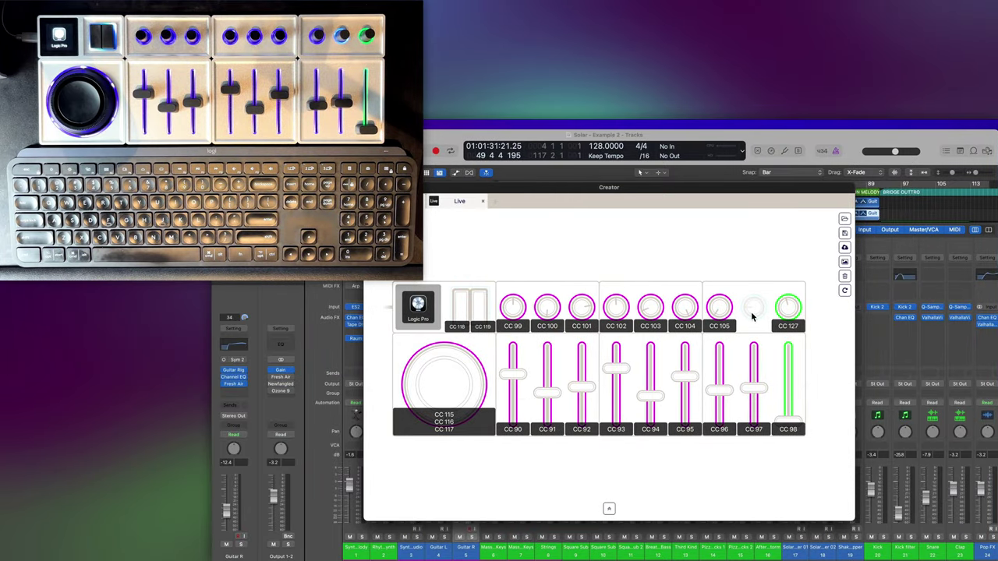
- Set the Press action of the unassigned eighth dial to MIDI CC number 106
left_click(752, 312)
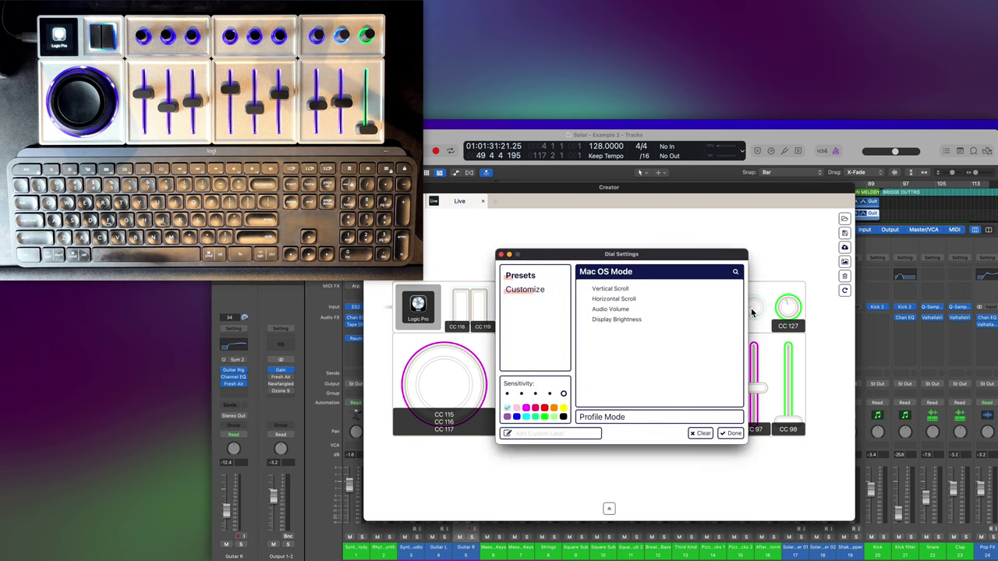
left_click(540, 292)
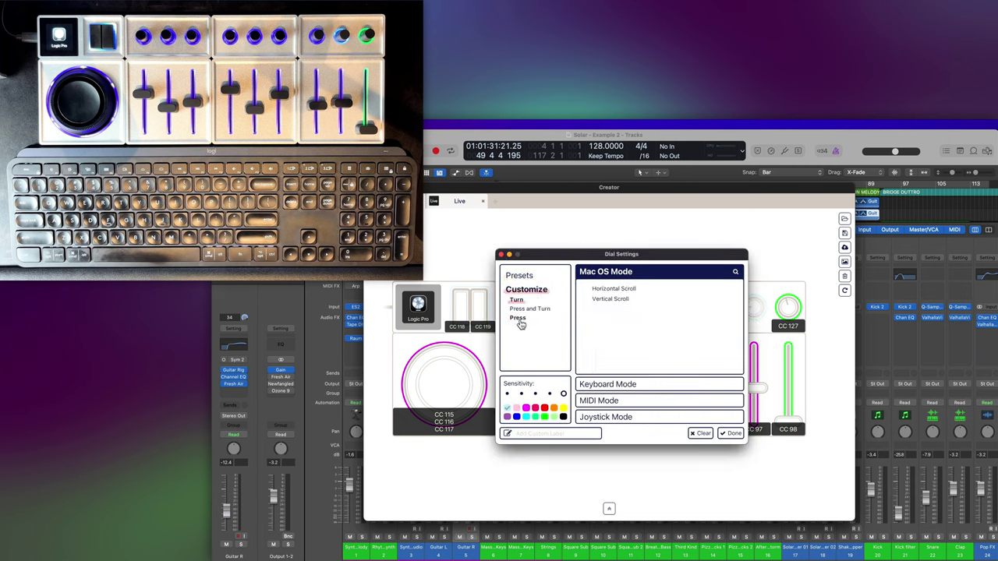
left_click(518, 318)
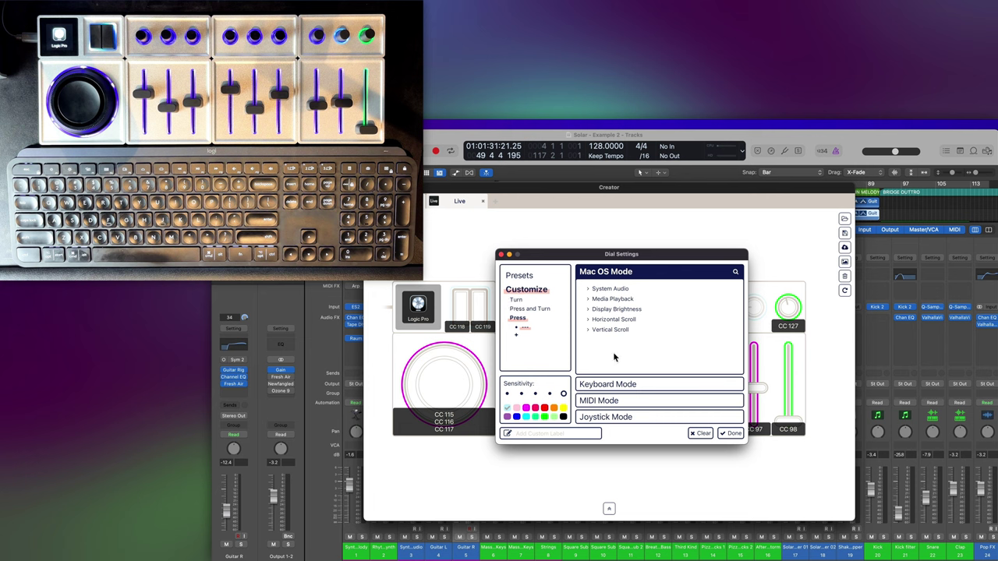
left_click(617, 404)
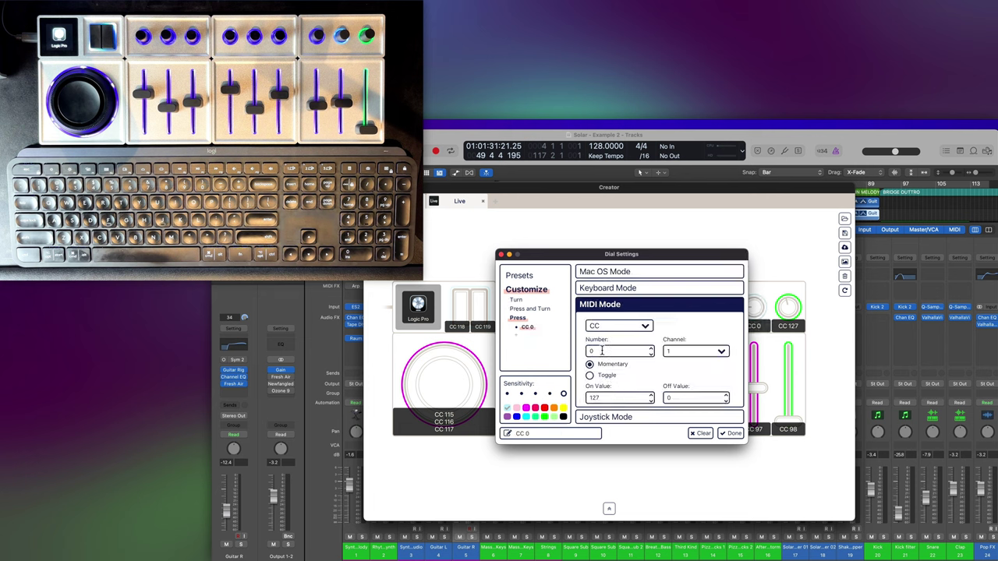
left_click(600, 351)
type("103")
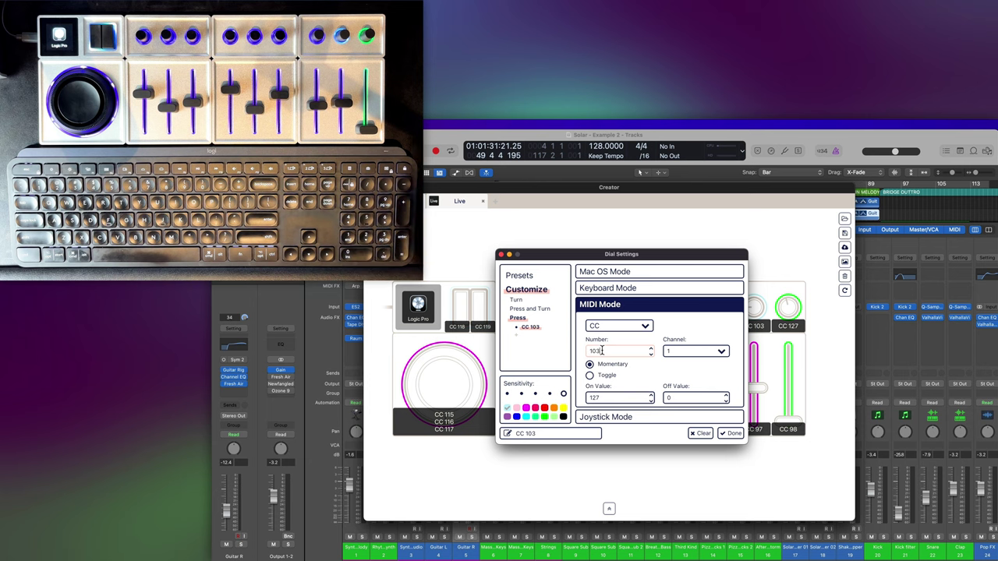
key("BackSpace")
type("6")
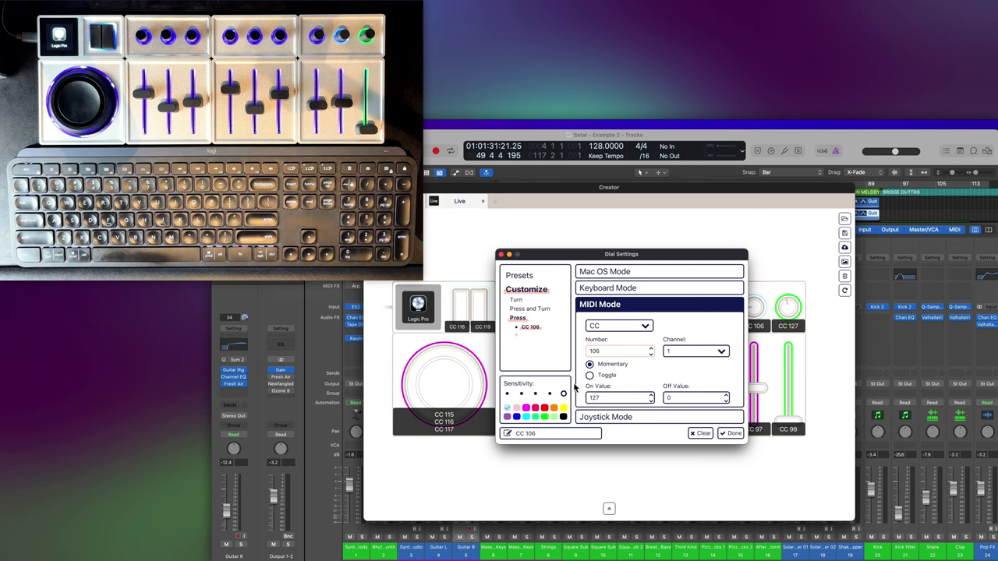
left_click(732, 434)
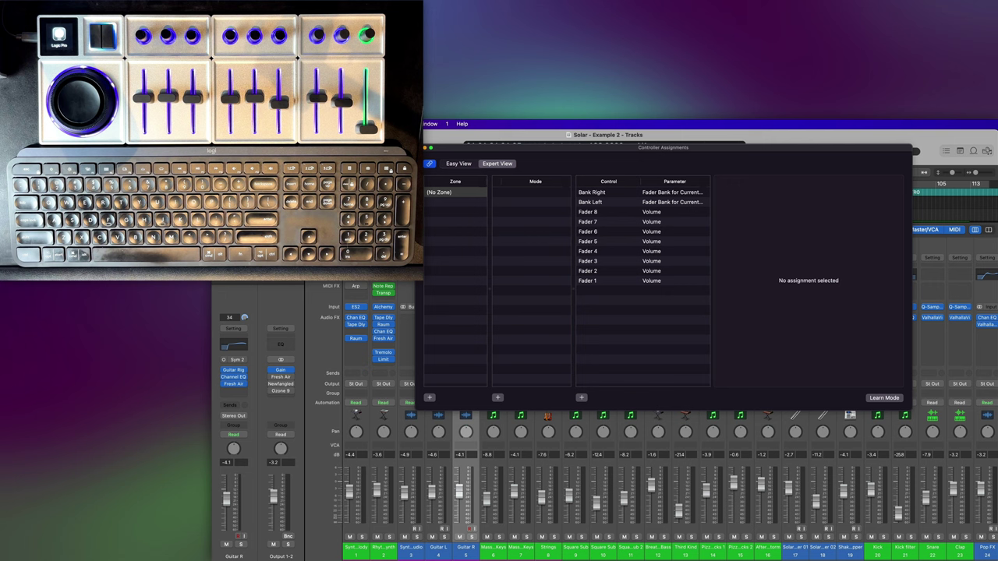
- In Logic Pro's controller assignments, learn the Solo buttons of channel strips 1 to 8 to the dial presses sending CC 99 to 106
left_click(722, 552)
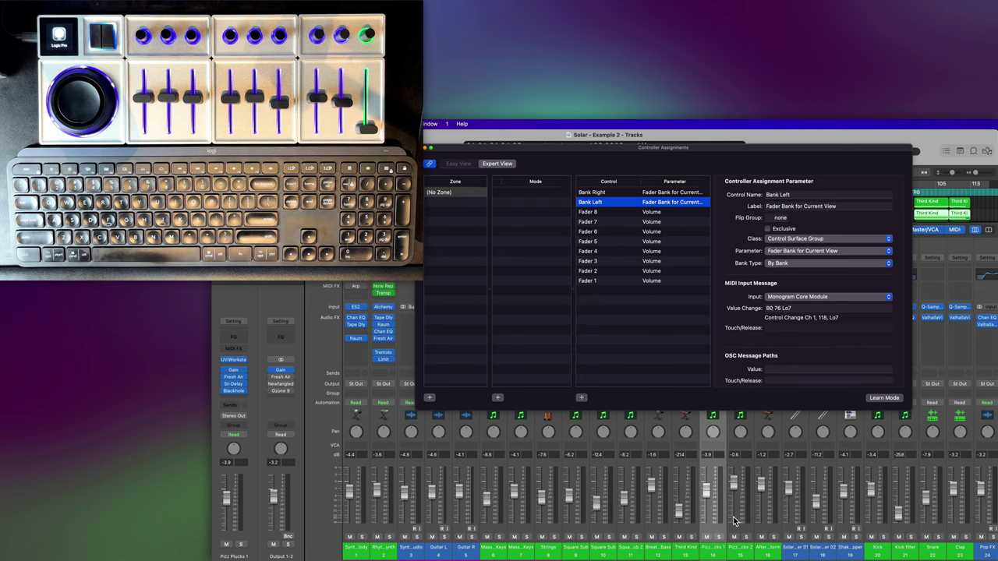
left_click(701, 346)
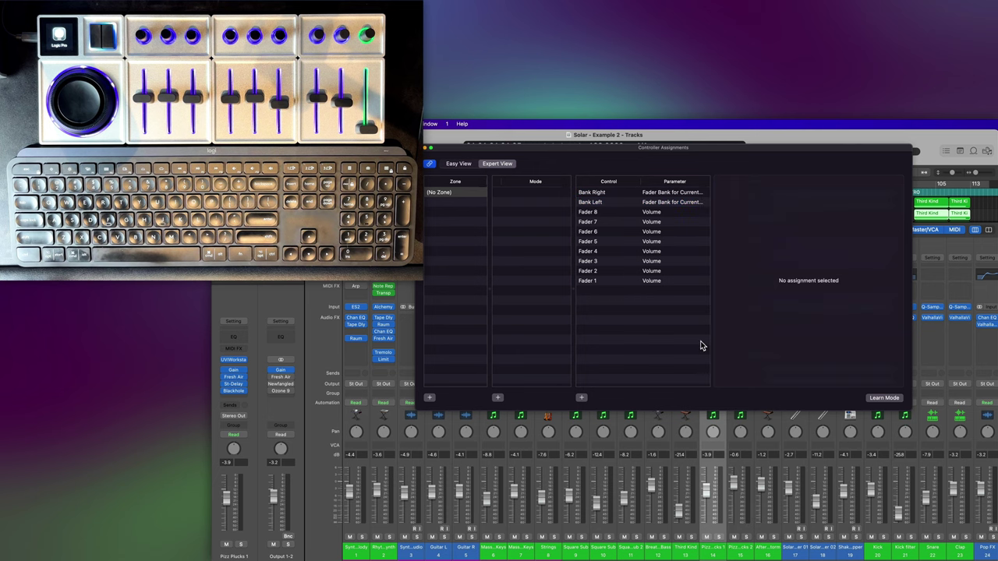
left_click(883, 398)
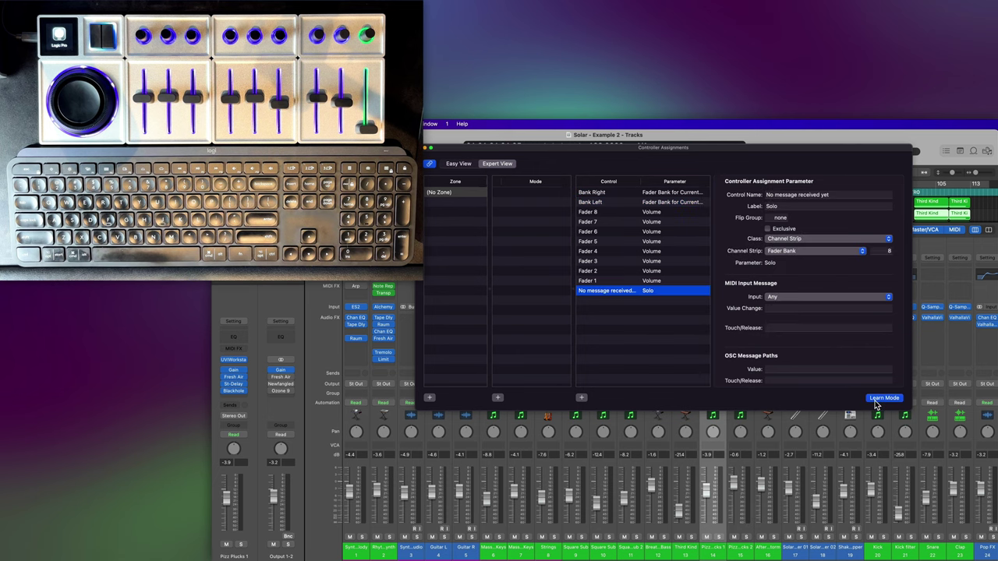
left_click(361, 538)
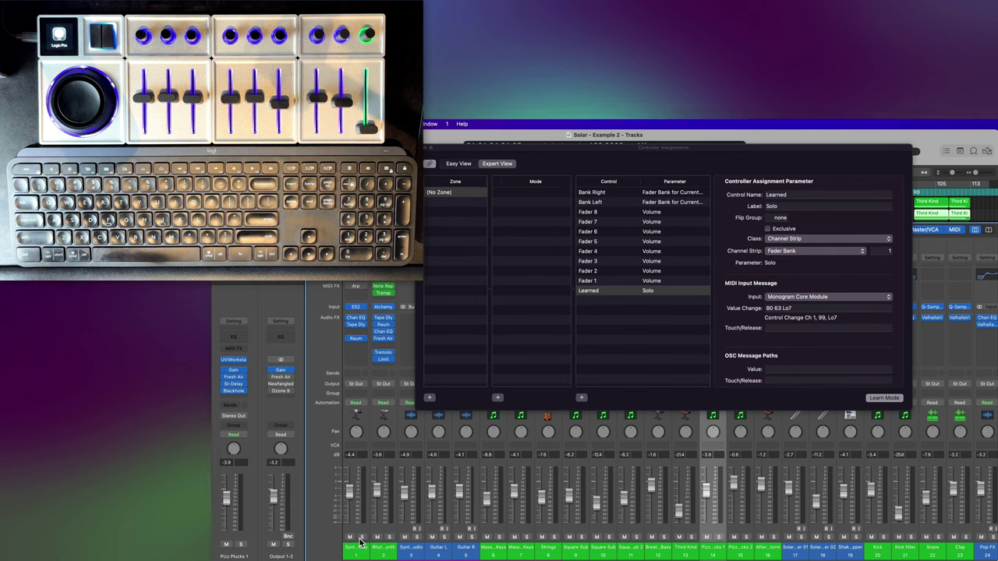
left_click(444, 537)
left_click(471, 537)
left_click(499, 537)
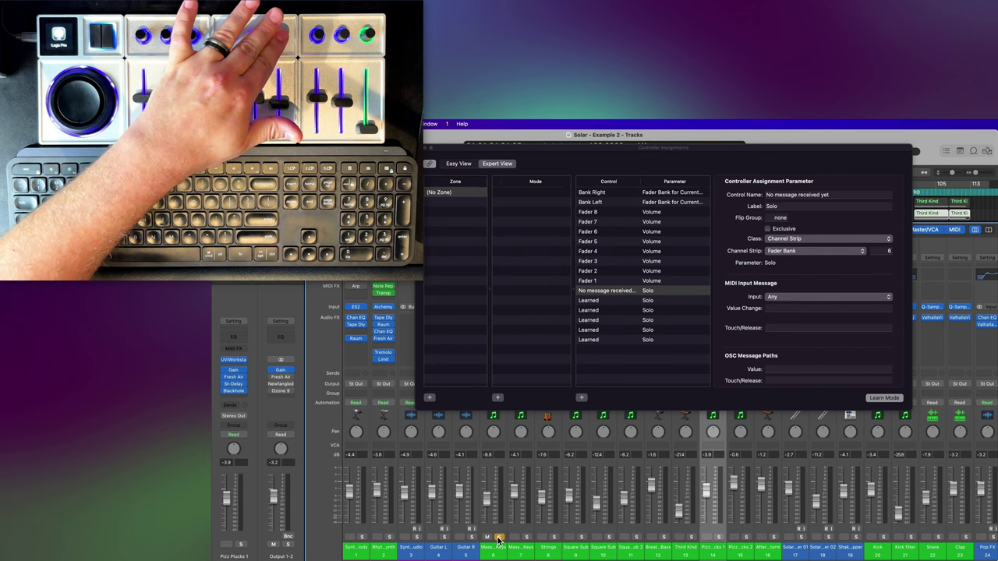
left_click(525, 537)
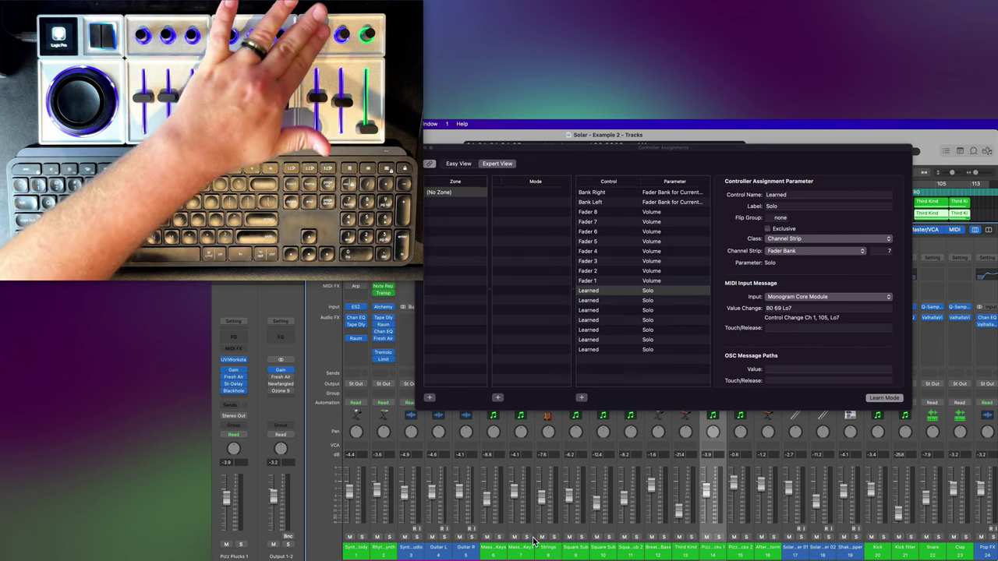
left_click(553, 537)
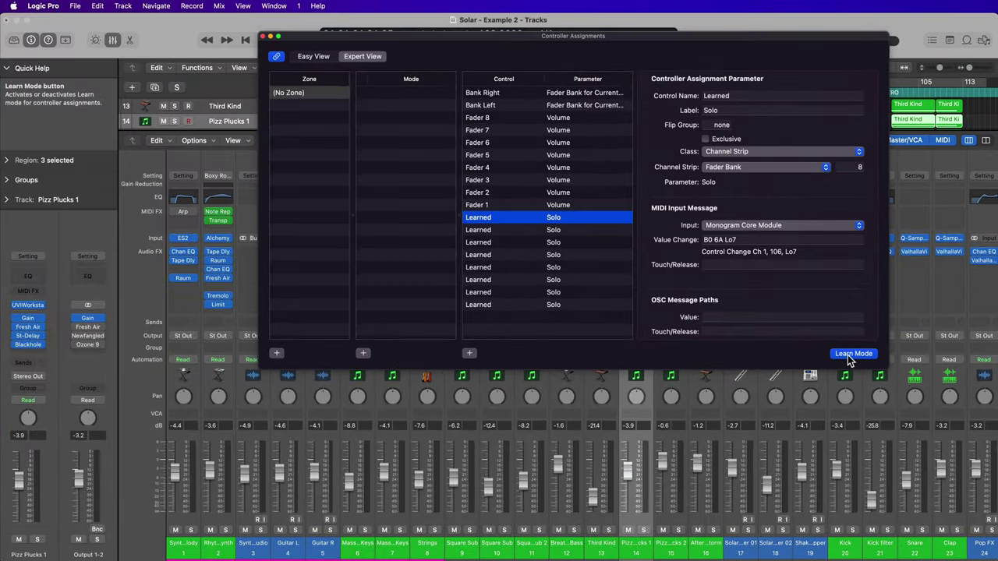
- Enlarge the controller assignments window and check the channel strip number and MIDI input message of each learned Solo assignment
left_click_drag(889, 365, 885, 484)
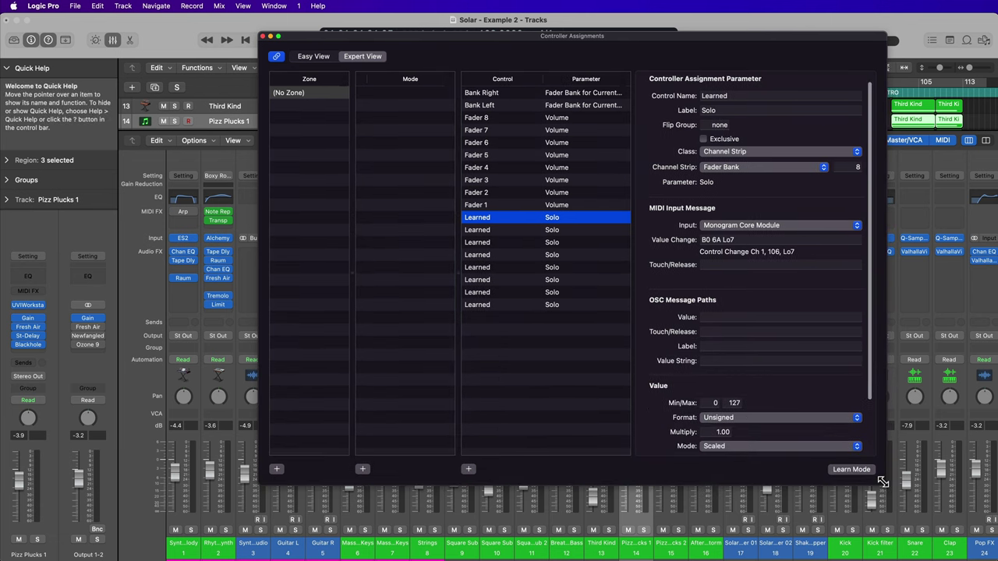
left_click(511, 307)
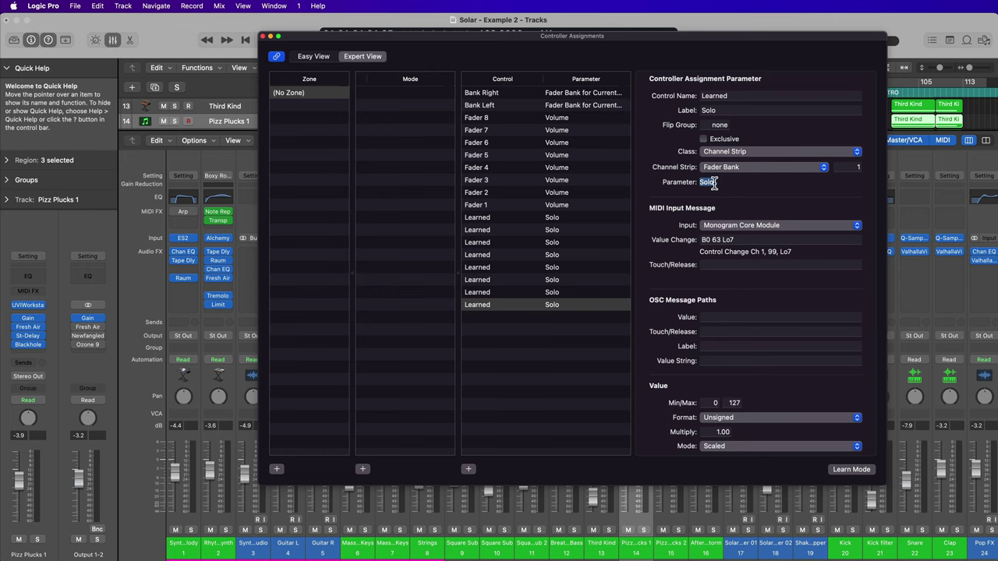
left_click(575, 292)
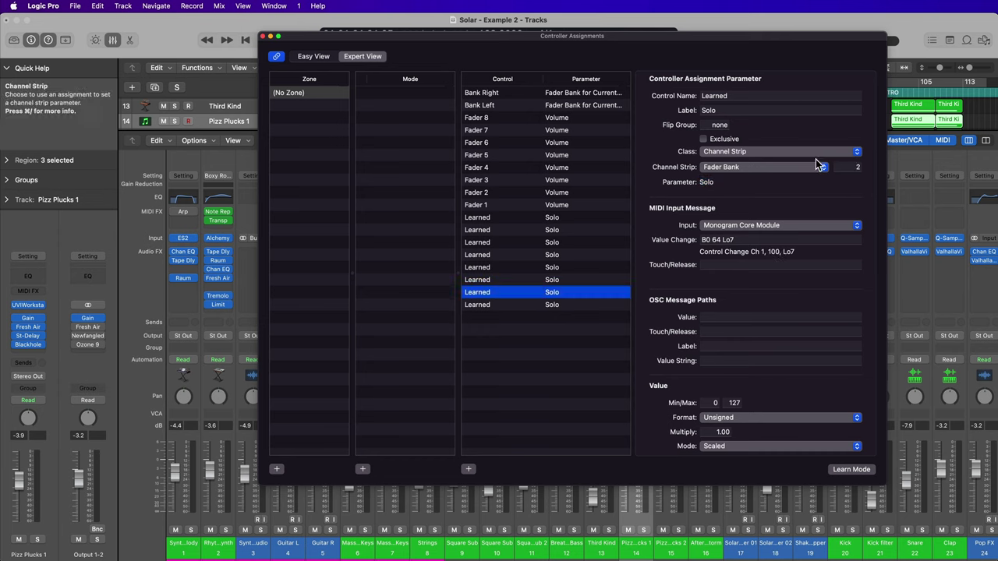
left_click(569, 280)
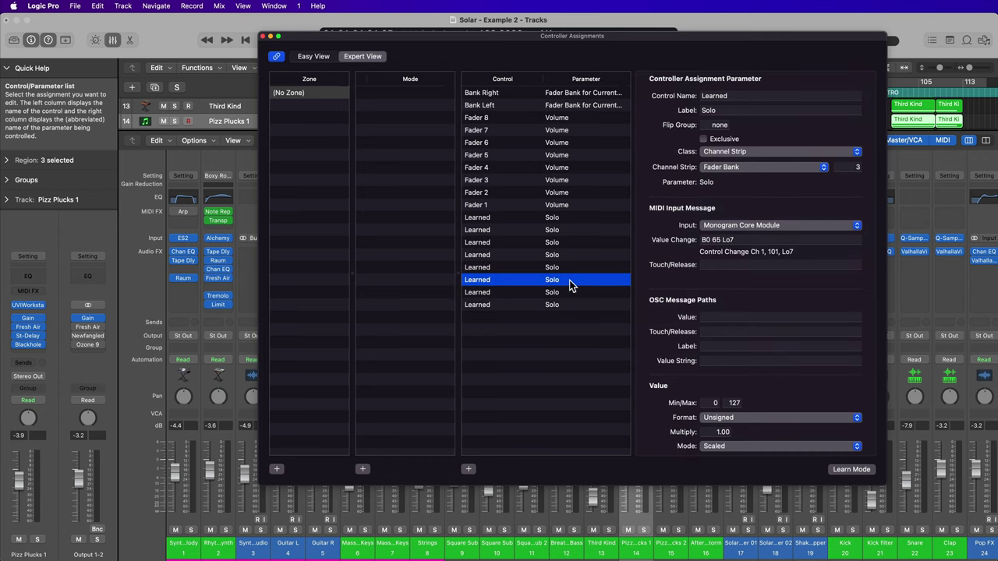
left_click(570, 267)
left_click(570, 256)
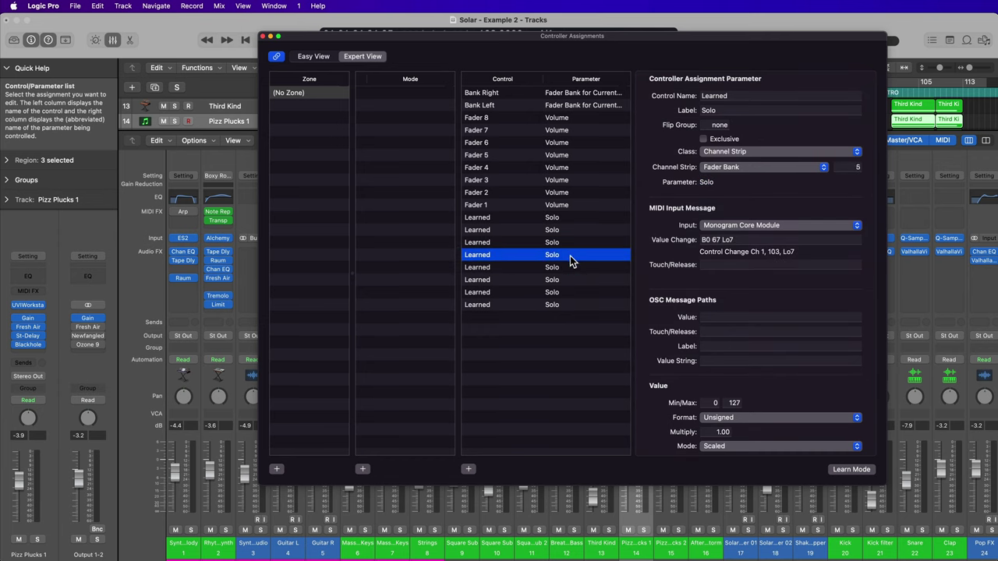
left_click(570, 244)
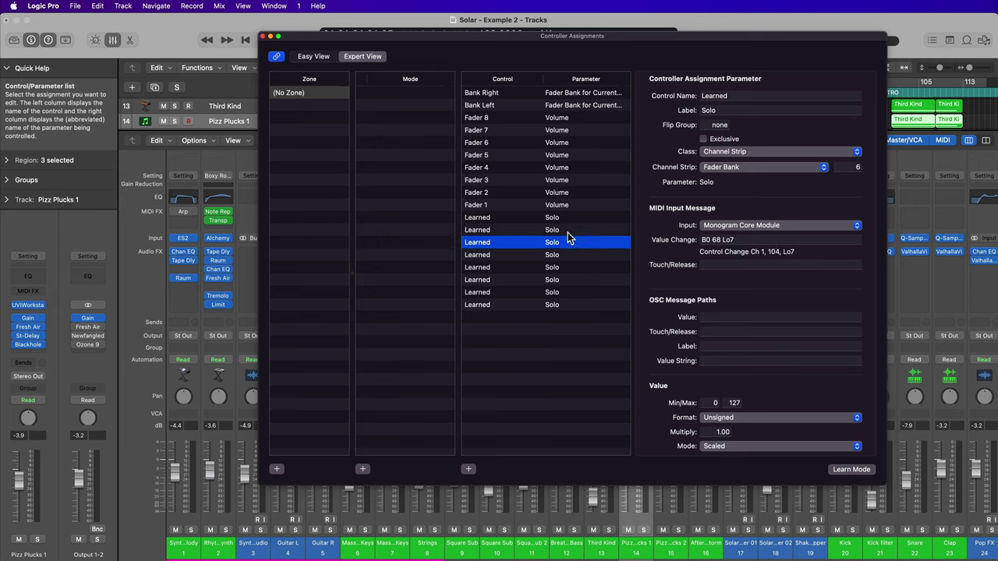
left_click(568, 230)
left_click(567, 218)
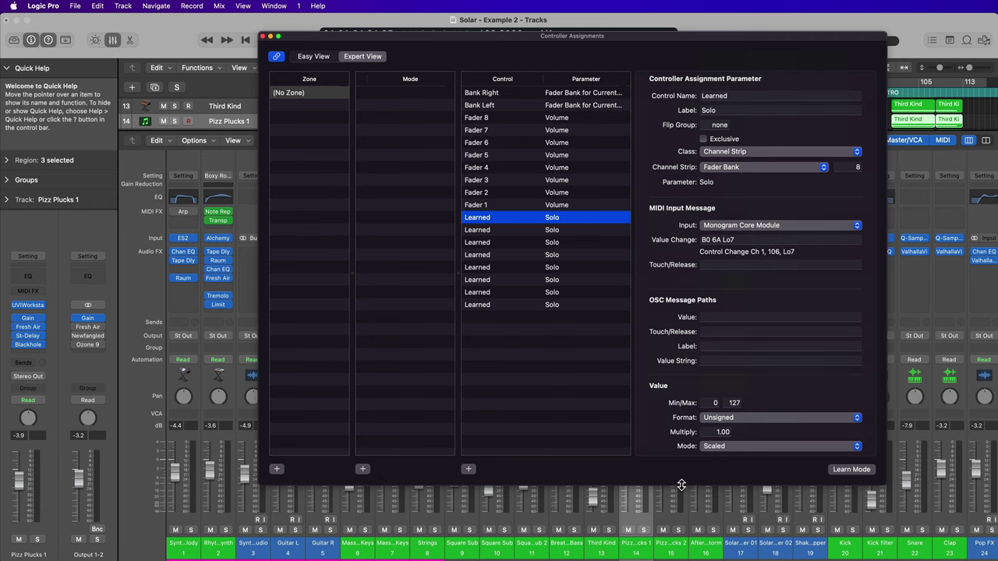
- Rename the learned Solo assignment for fader bank channel strip 1 as Solo 1
left_click_drag(679, 481, 681, 367)
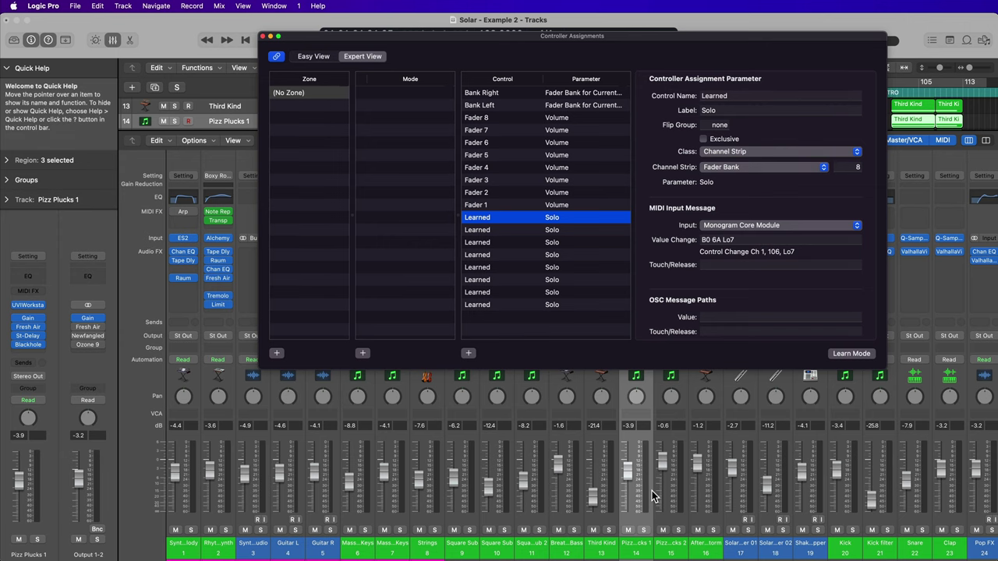
scroll(652, 490, "right", 1)
left_click_drag(686, 368, 718, 516)
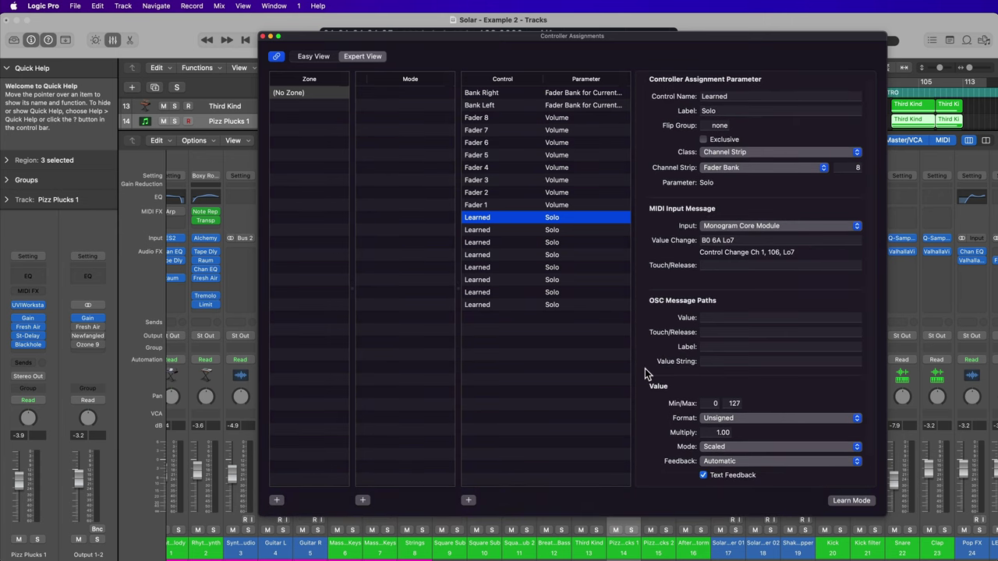
left_click(496, 305)
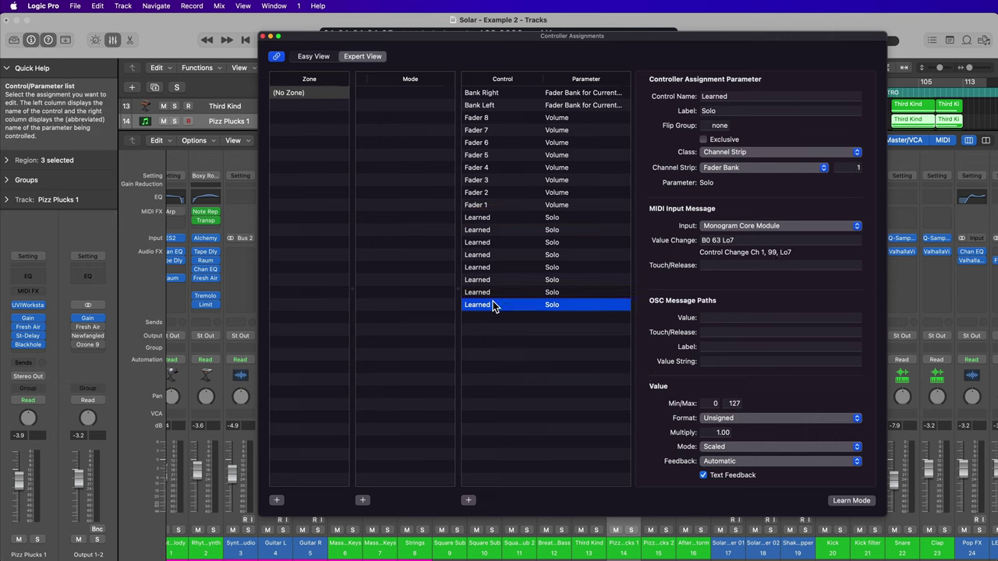
left_click(754, 96)
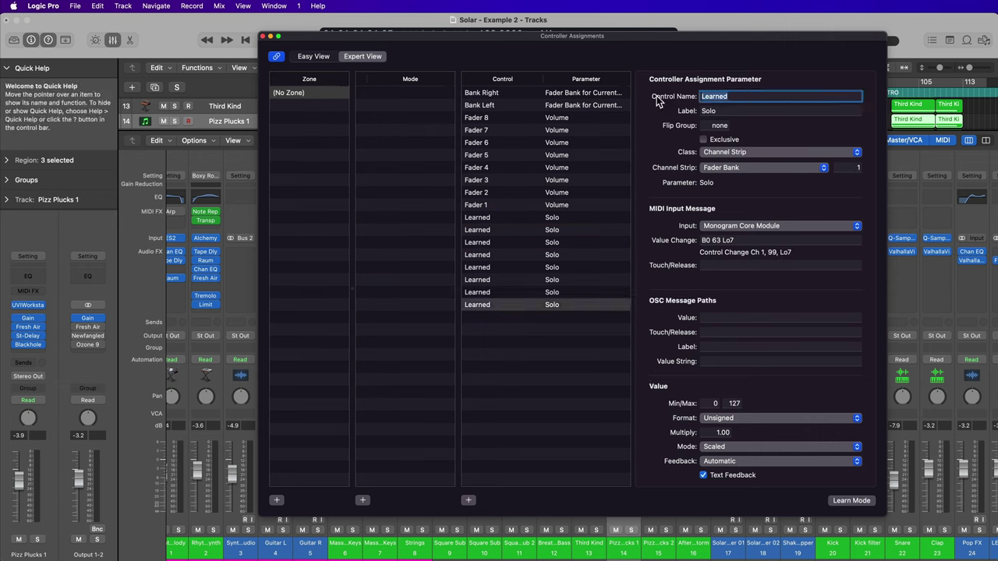
key("Return")
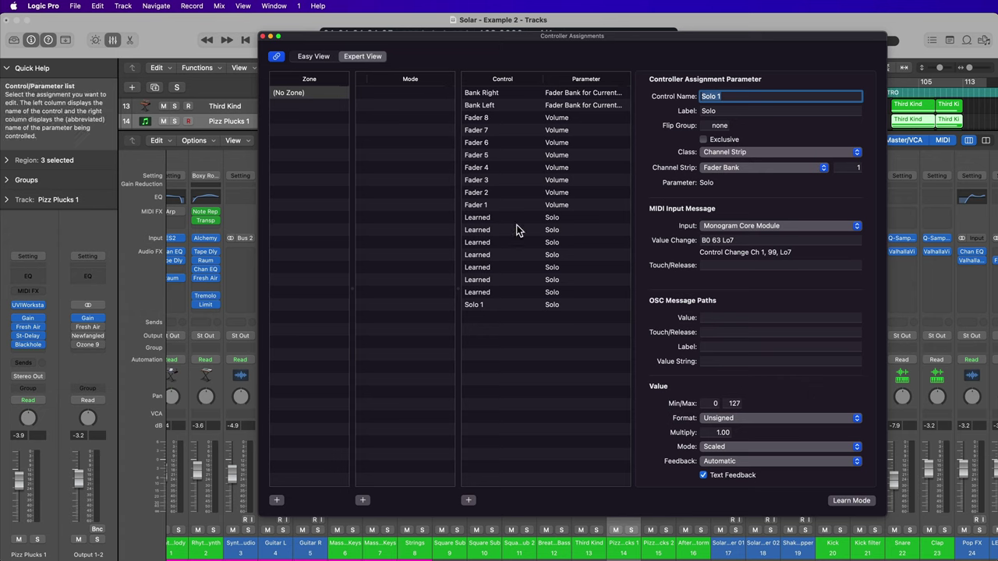
- Rename the learned Solo assignments for fader bank channel strips 2 to 8 as Solo 2 to Solo 8
left_click(507, 293)
left_click(739, 96)
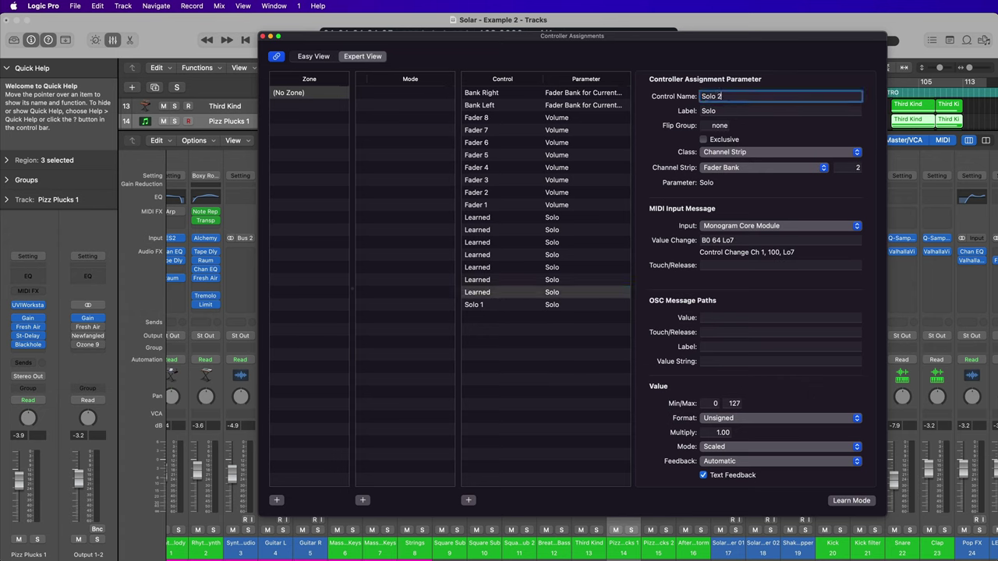
key("Return")
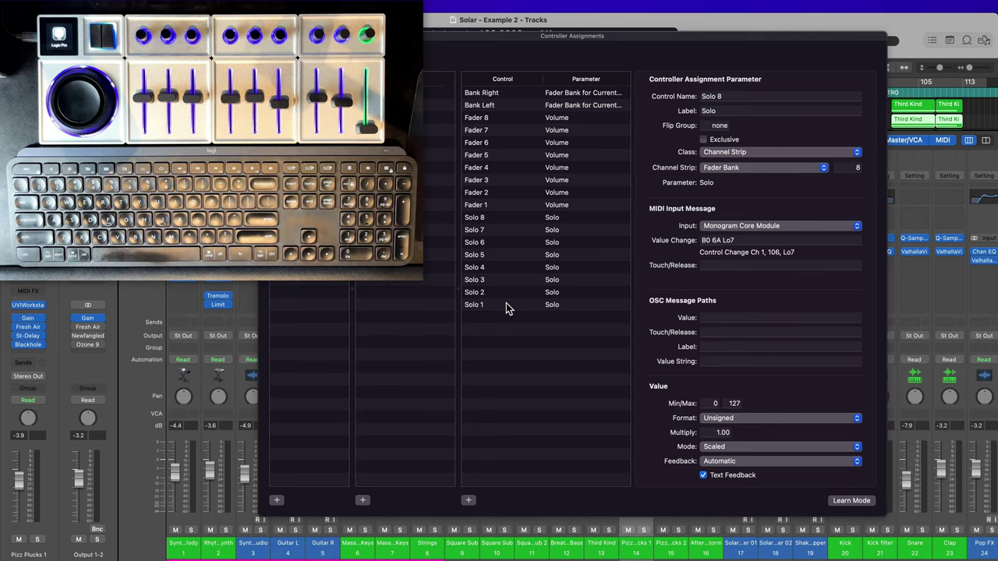
- Inspect the Solo 1 and Solo 2 assignments' parameter and value settings, and shorten the controller assignments window
left_click(506, 304)
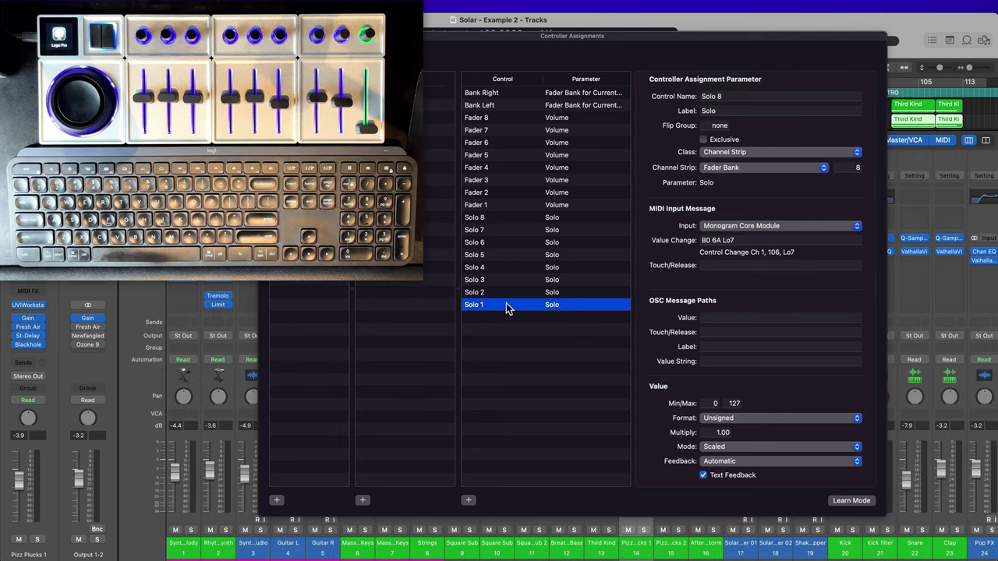
left_click(503, 294)
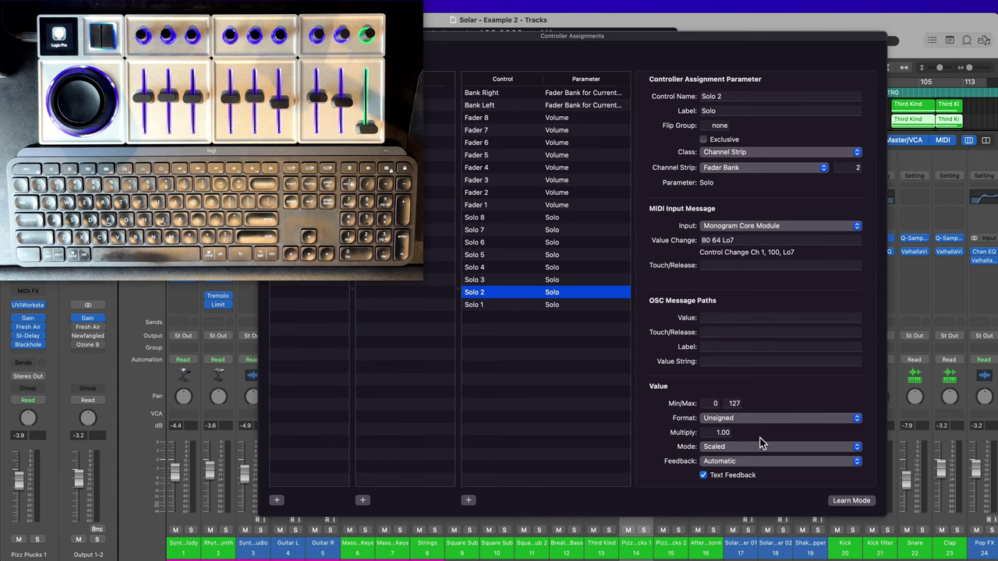
left_click_drag(880, 517, 876, 438)
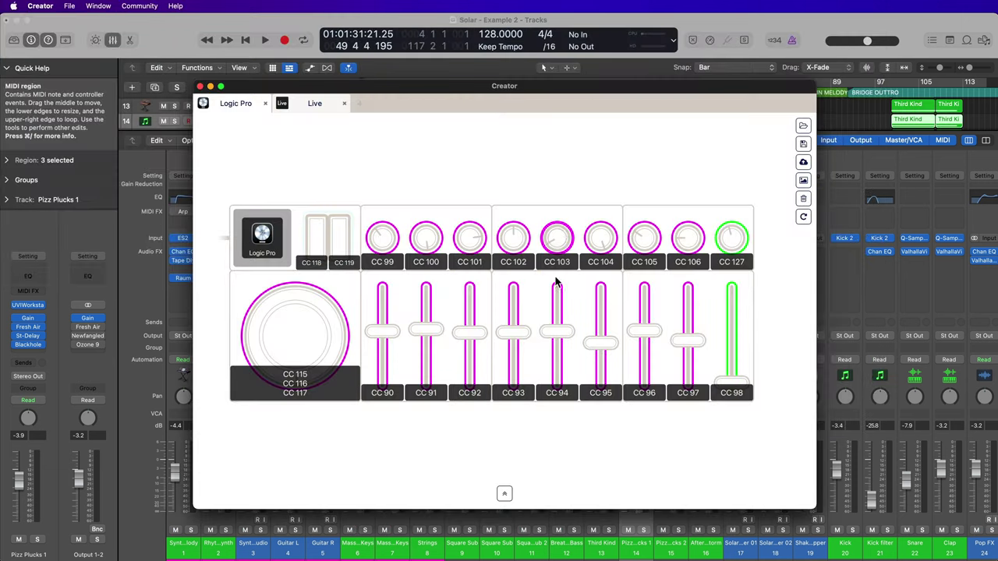
- In Monogram Creator, set the Press actions of the eight dials sending CC 99 to 106 to Toggle
left_click(396, 247)
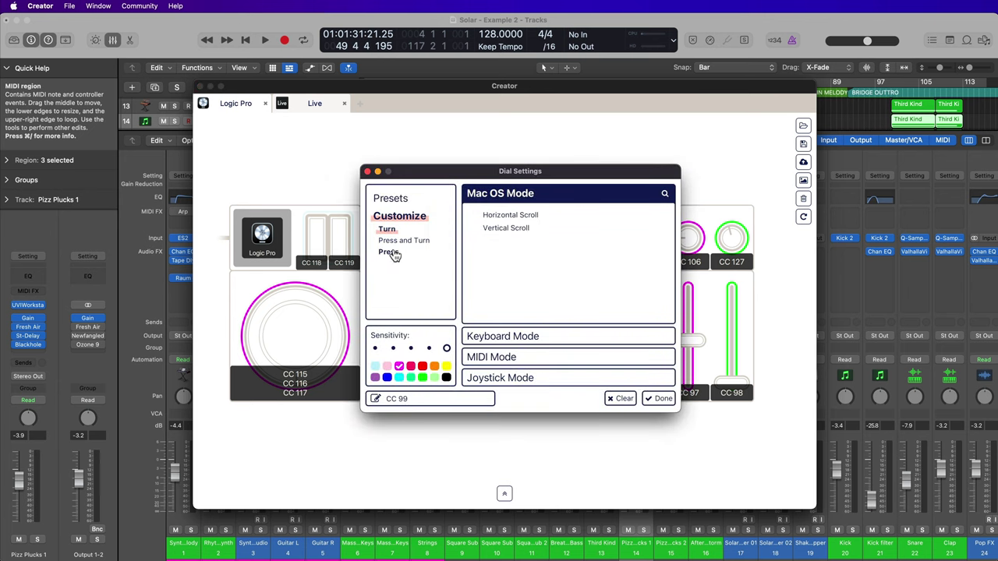
left_click(390, 255)
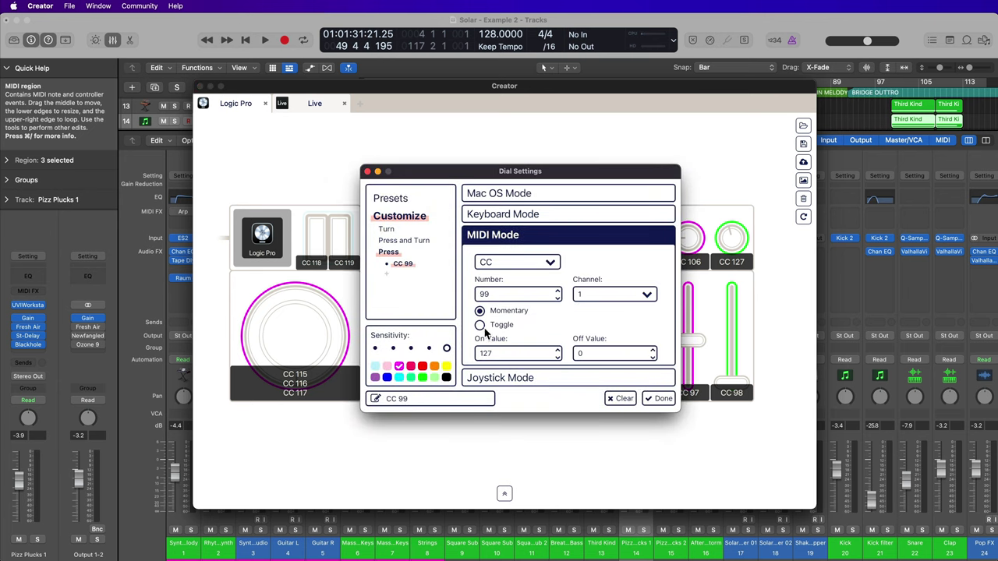
left_click(658, 398)
left_click(427, 241)
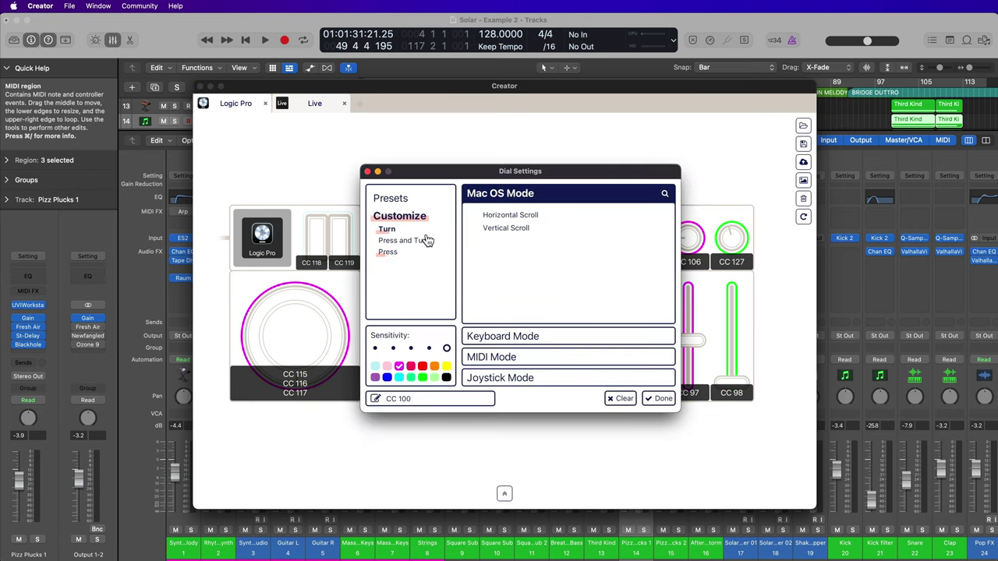
left_click(387, 253)
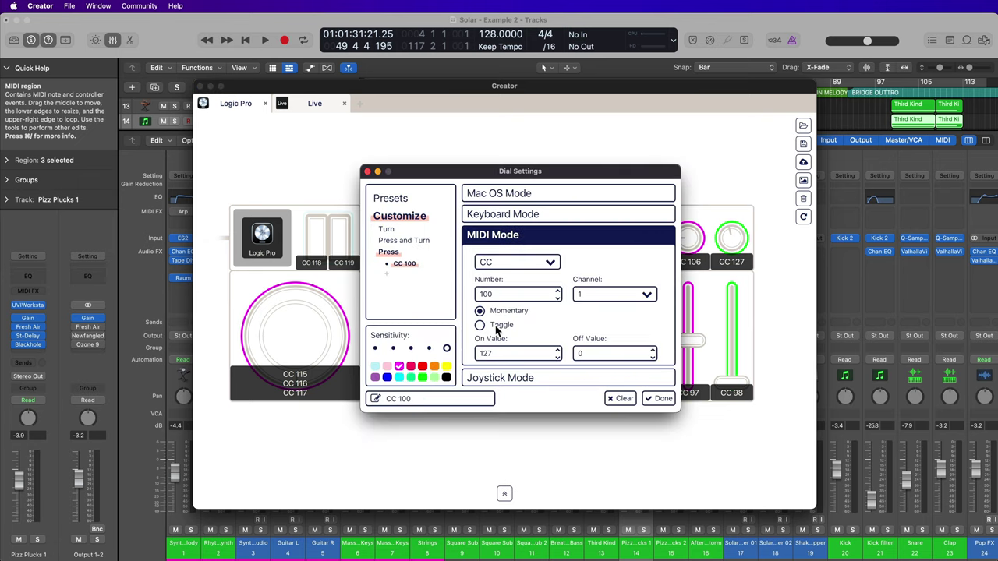
left_click(661, 399)
left_click(687, 239)
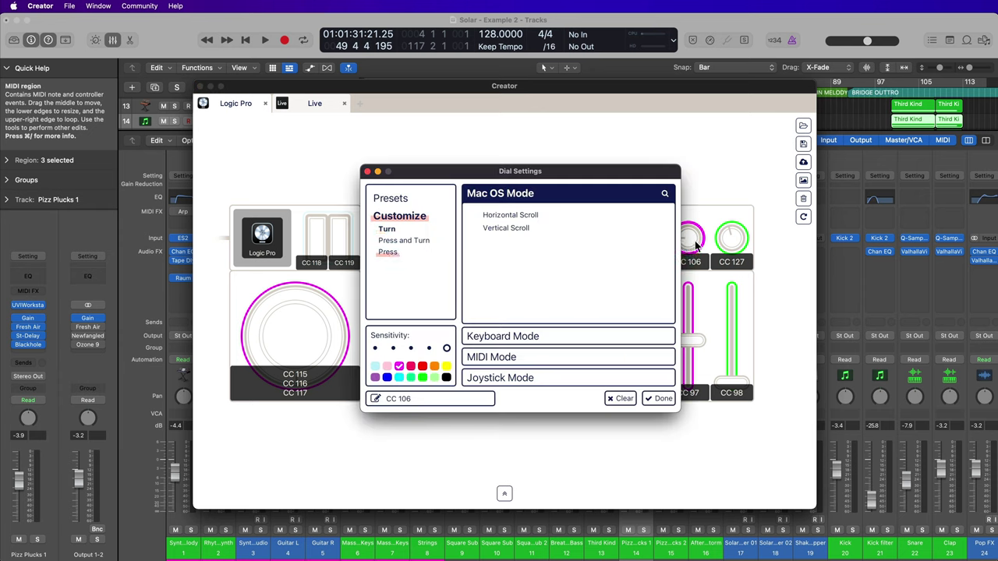
left_click(389, 253)
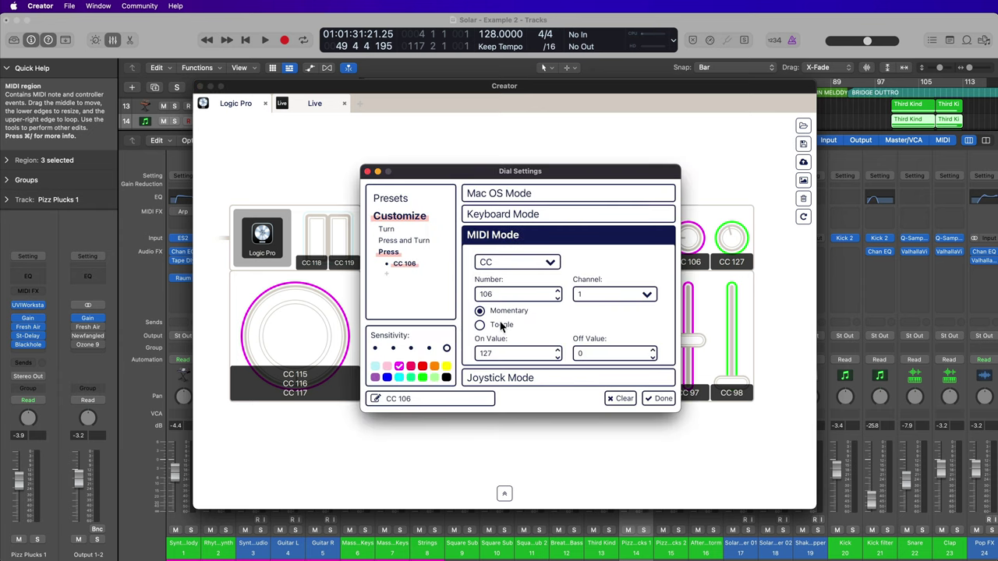
left_click(480, 325)
left_click(660, 399)
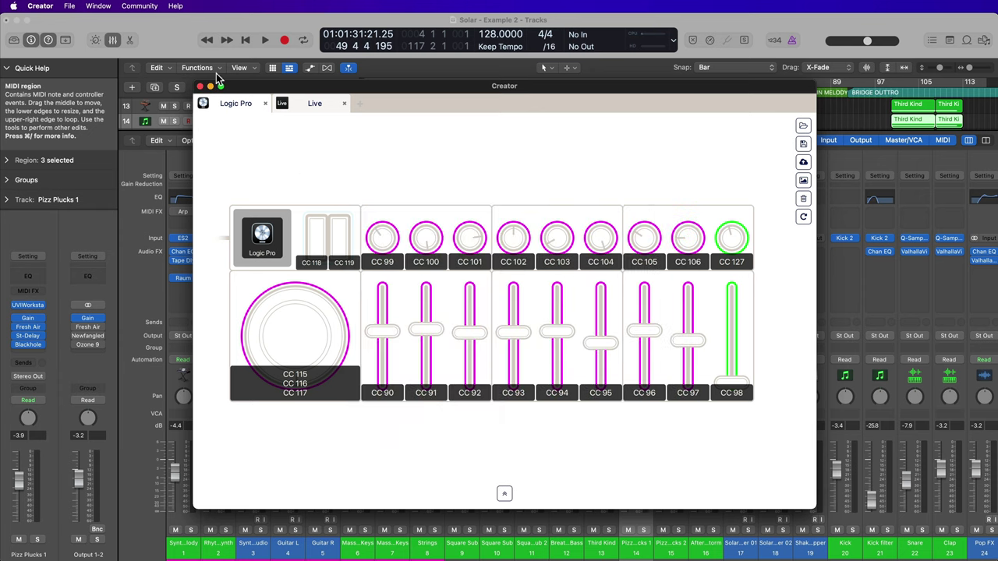
- Switch back to Logic Pro and test the console's solo dial presses on the mixer's channel strips
left_click(210, 86)
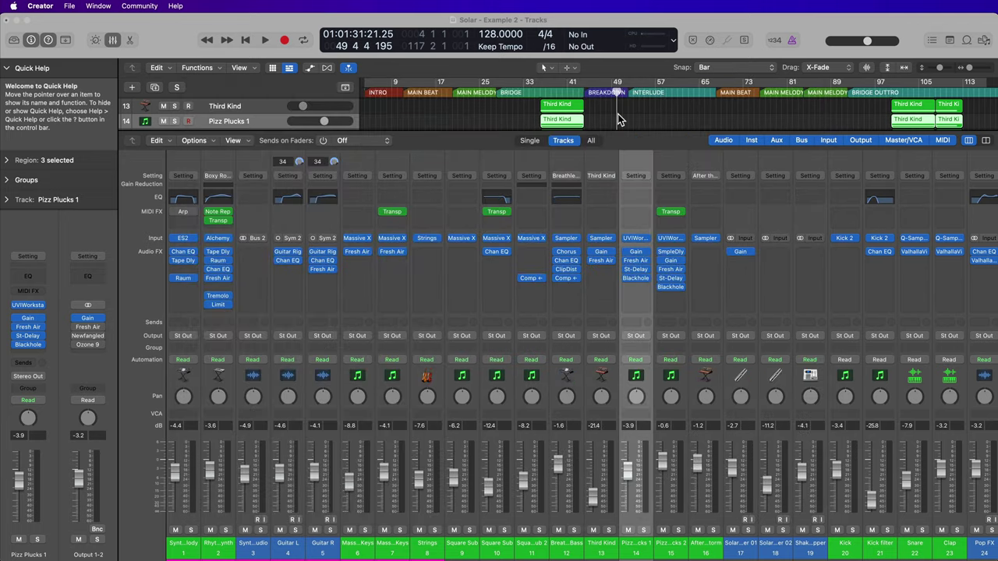
left_click(617, 114)
key("alt+k")
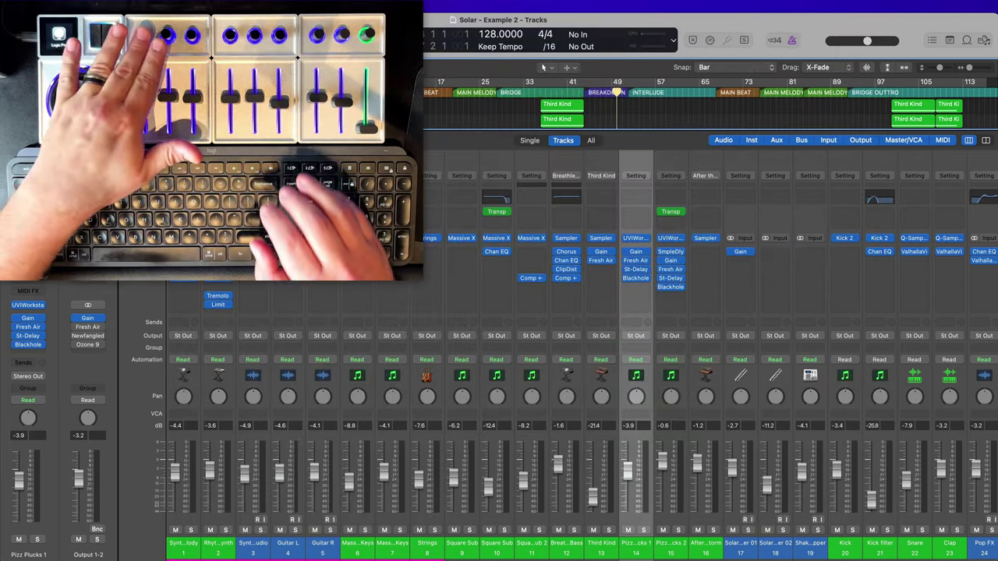
key("ctrl+alt+super+s")
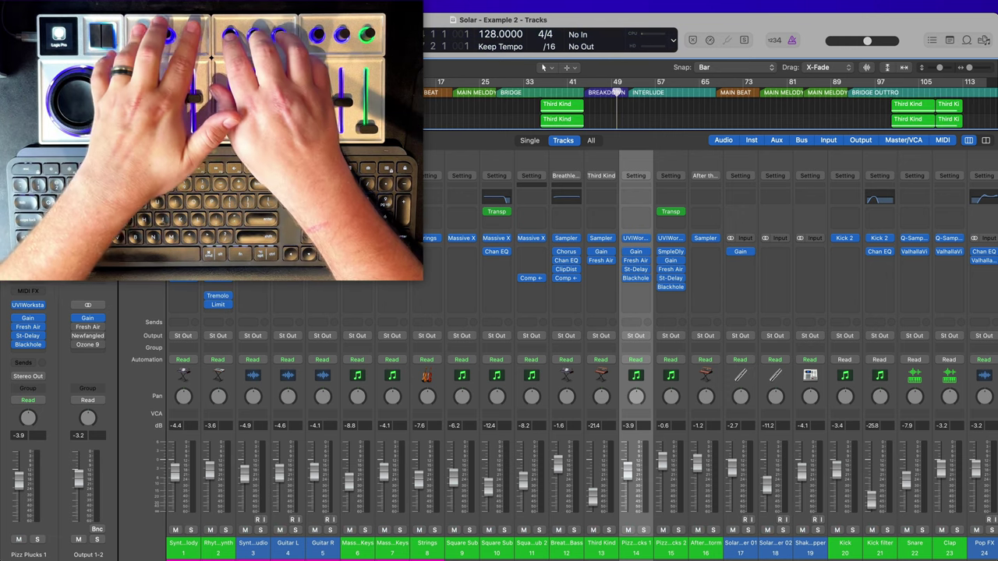
key("s")
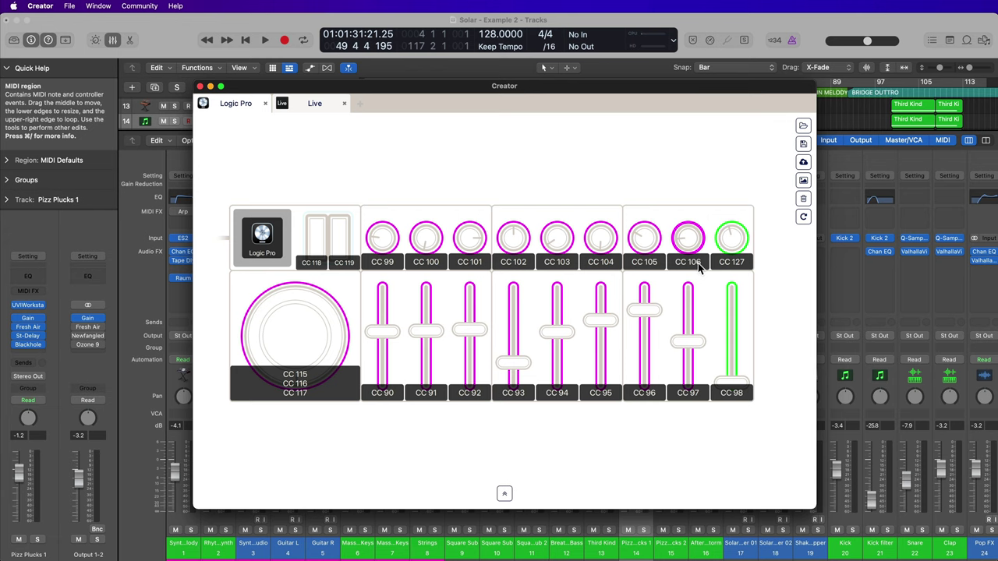
- In Monogram Creator, set the Turn actions of the first seven dials to MIDI CC numbers 107 to 113 in Absolute mode
left_click(383, 242)
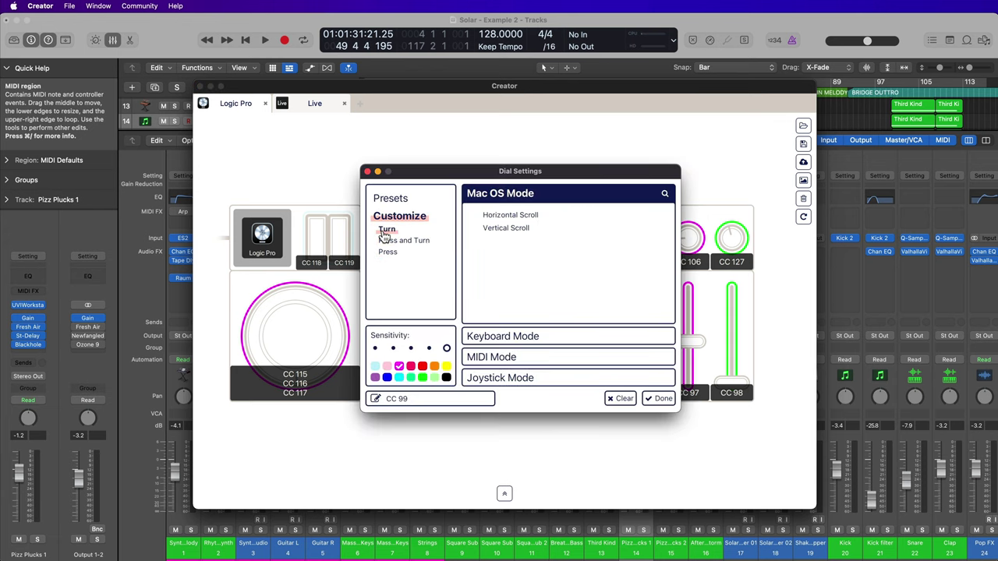
left_click(524, 357)
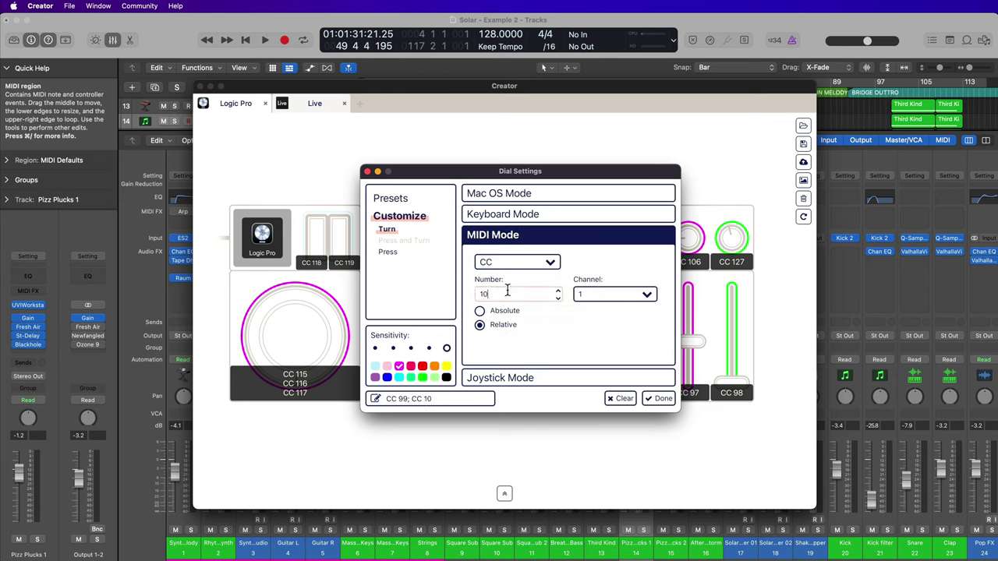
left_click(476, 314)
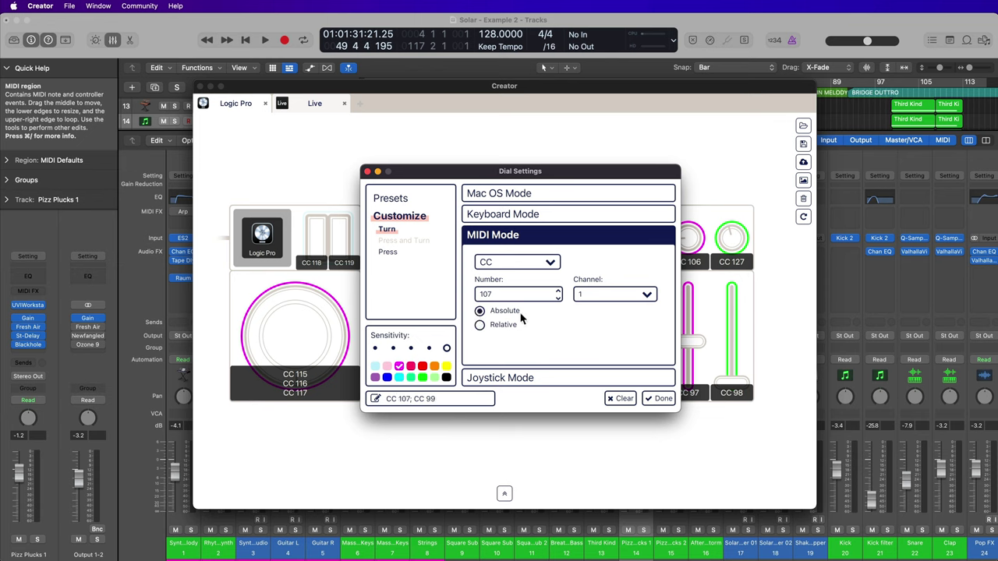
left_click(659, 398)
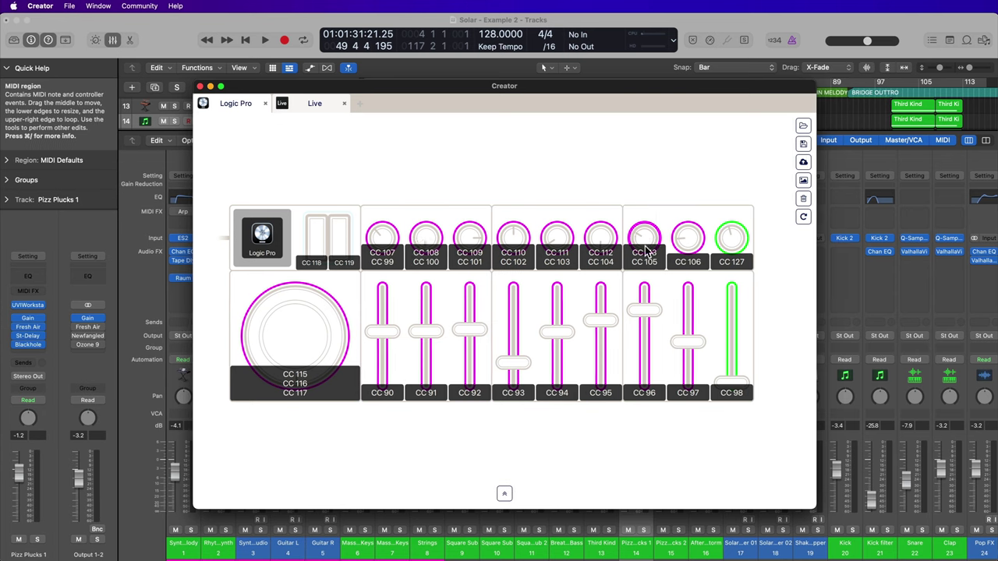
- Set the Turn action of the eighth dial to MIDI CC number 114
left_click(689, 241)
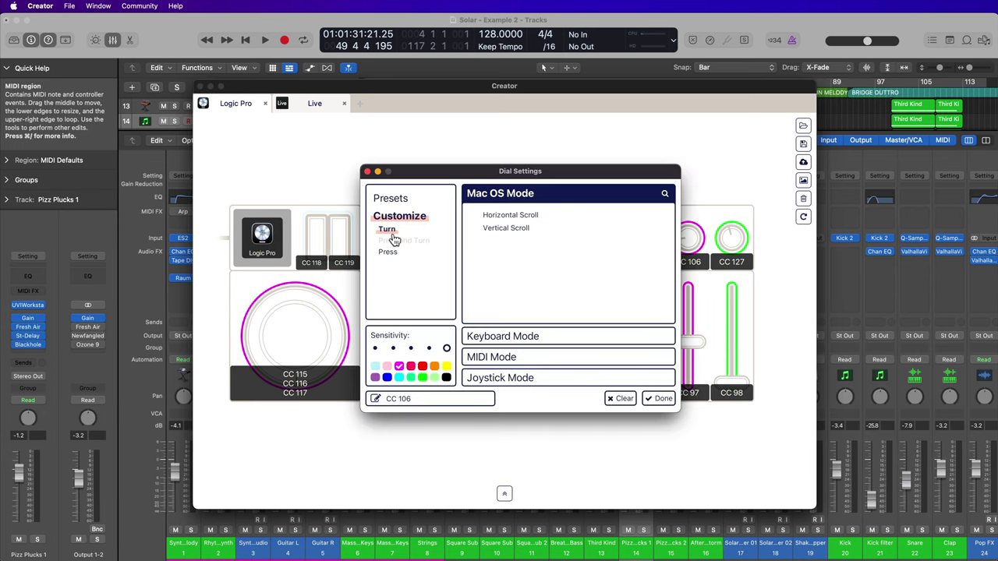
left_click(504, 362)
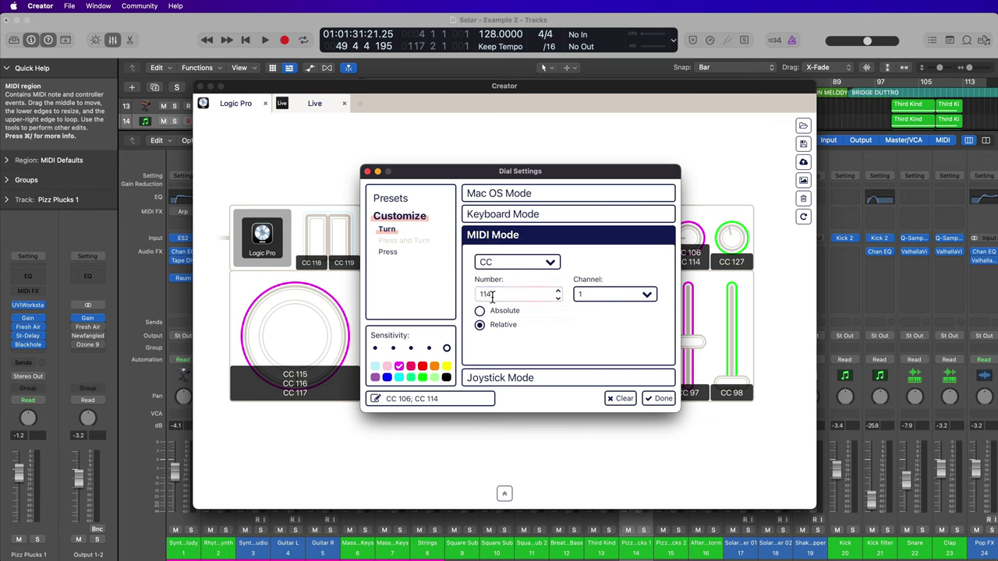
left_click(655, 400)
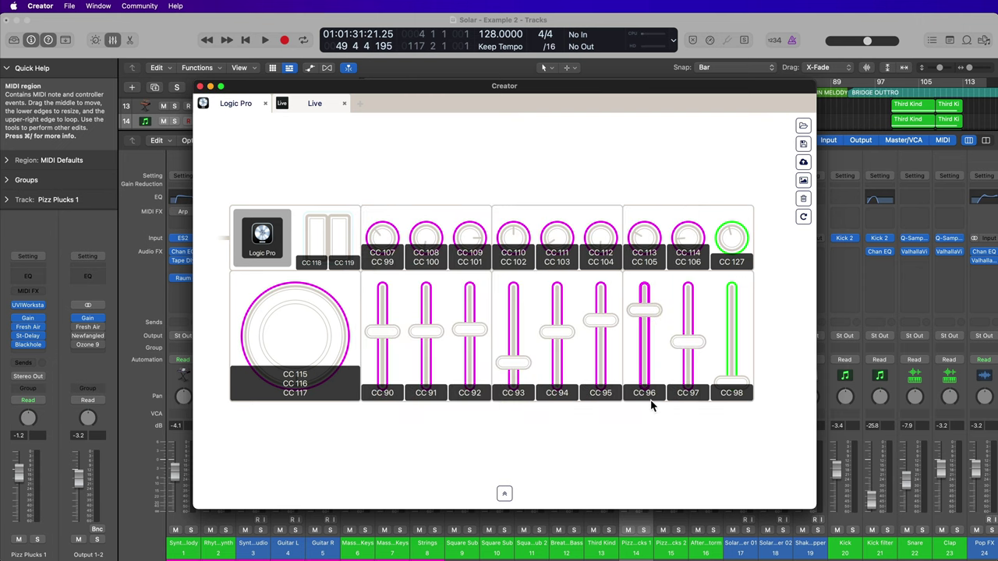
- Switch to Logic Pro, open the controller assignments with nothing selected, and shorten the window to uncover the mixer's Pan knobs
left_click(210, 87)
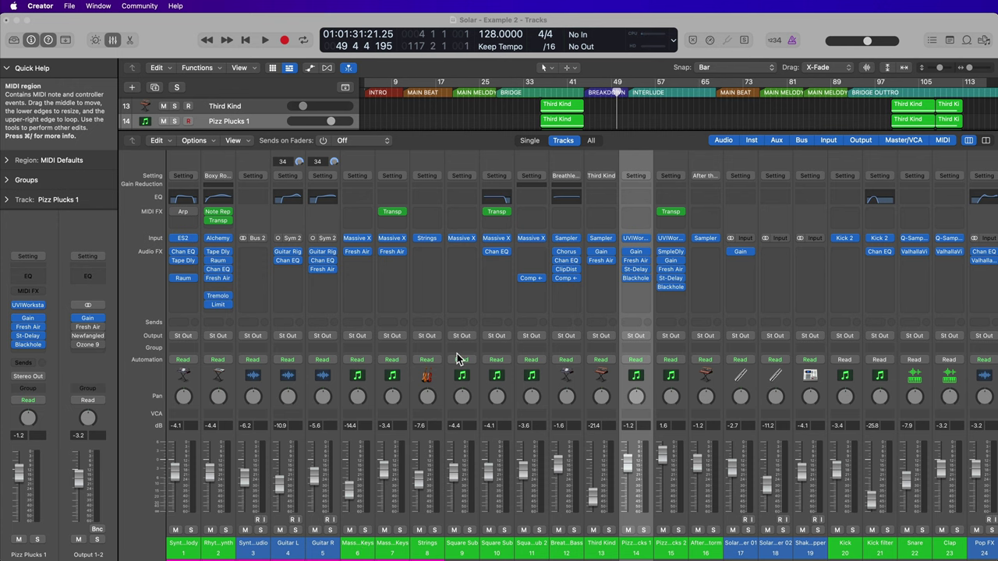
key("alt+k")
left_click_drag(609, 39, 610, 48)
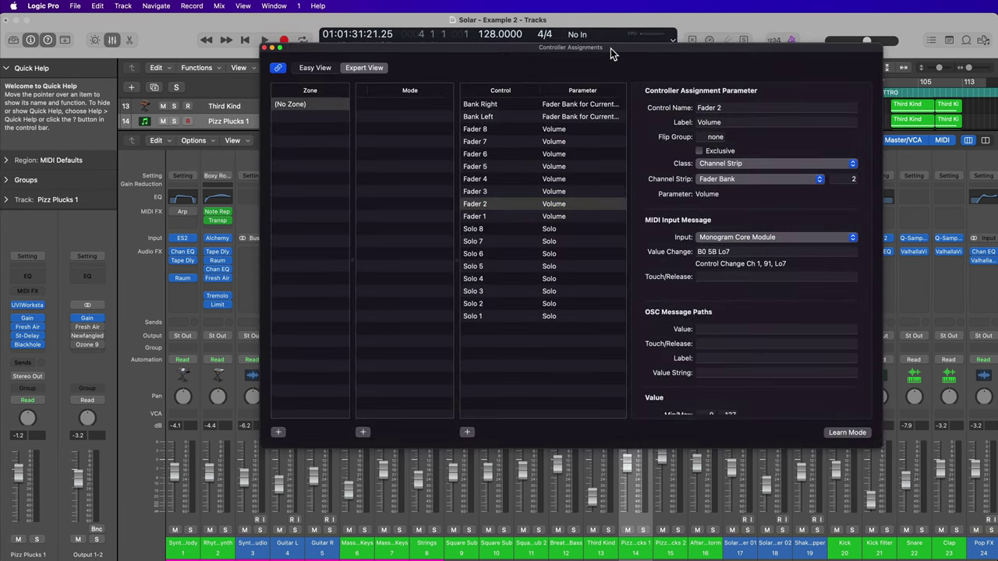
left_click(566, 377)
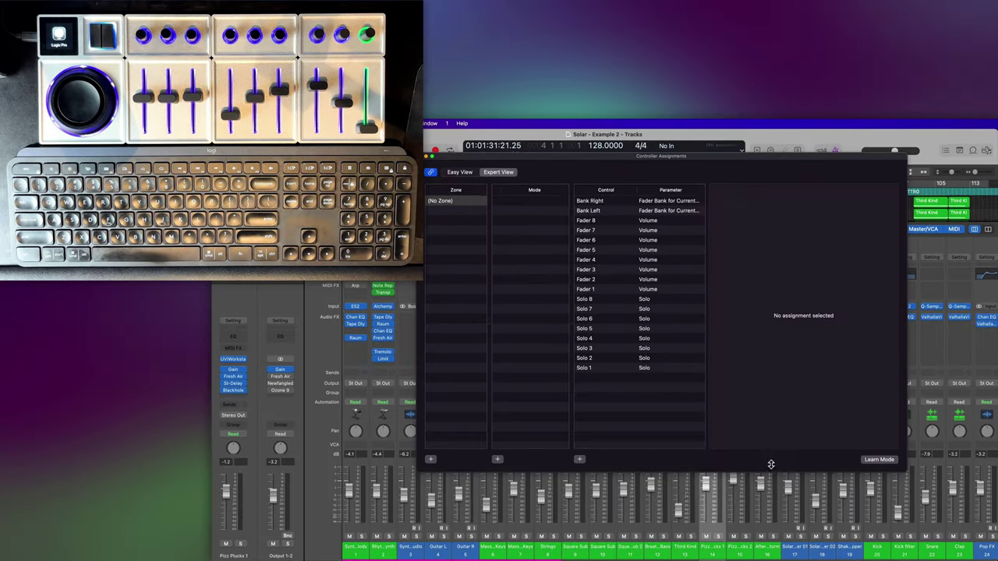
left_click_drag(770, 464, 759, 415)
- Learn the Pan knobs of channel strips 1 to 8 to the dial turns sending CC 107 to 114, and enlarge the assignments window
left_click(885, 407)
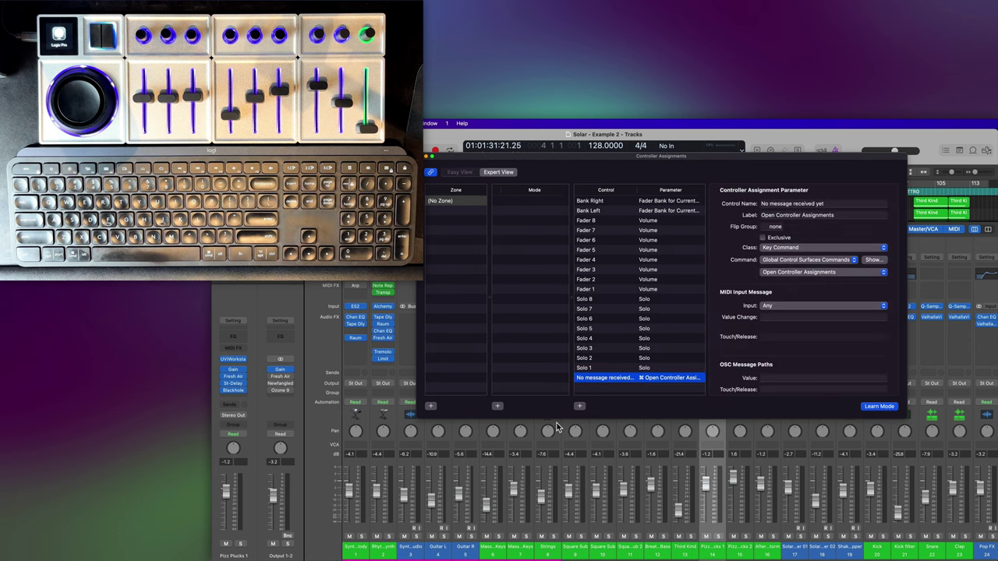
left_click(357, 432)
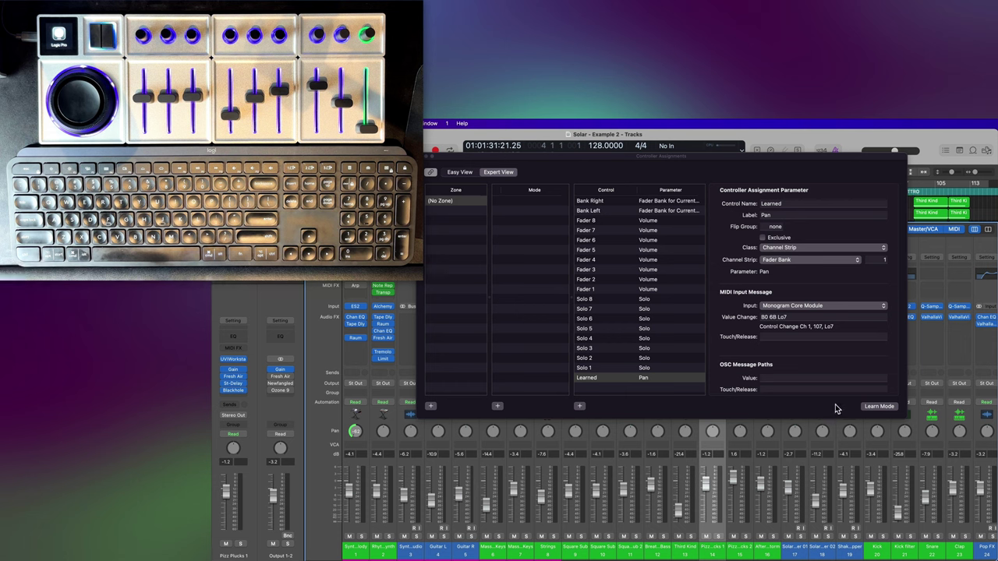
left_click(871, 409)
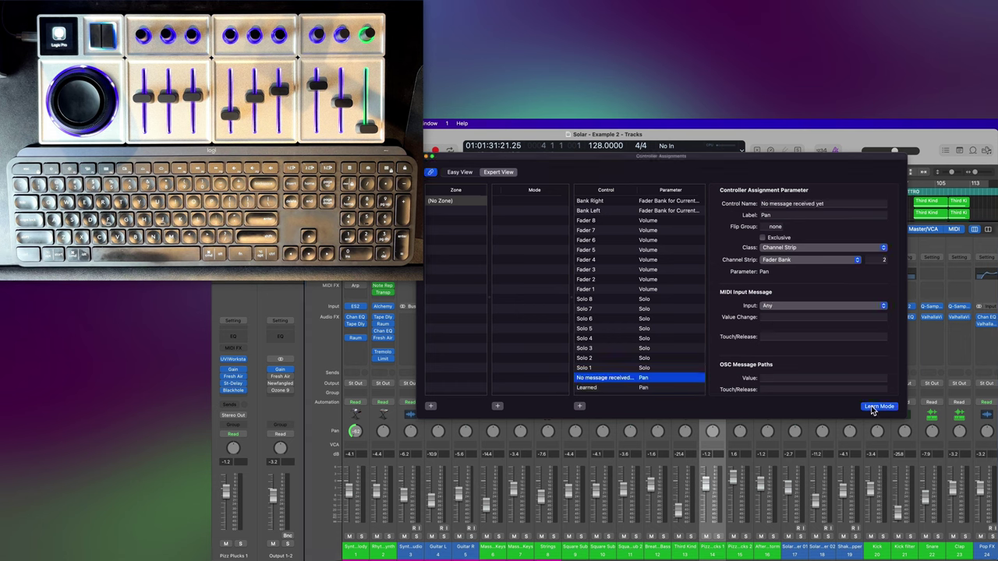
left_click(410, 432)
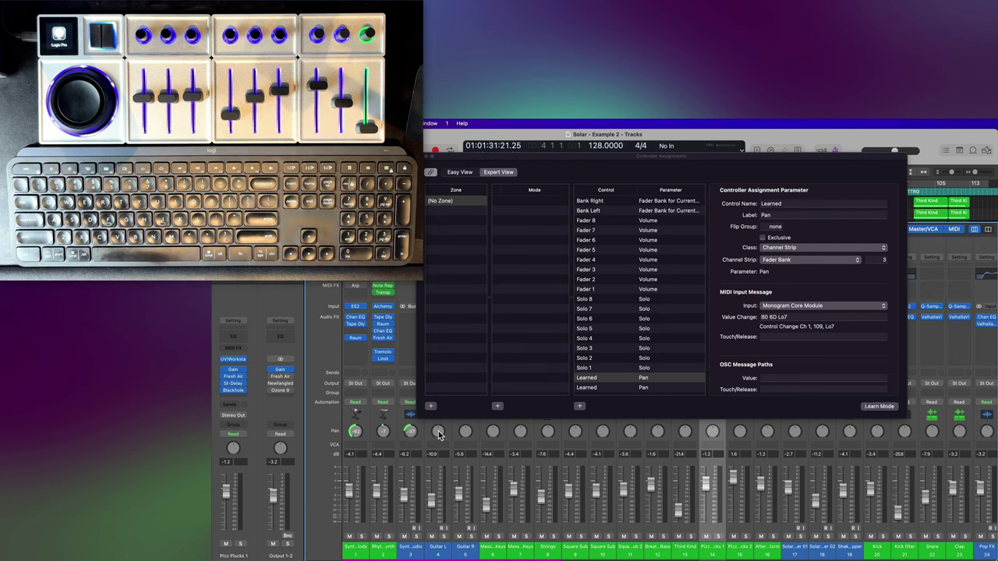
left_click(438, 432)
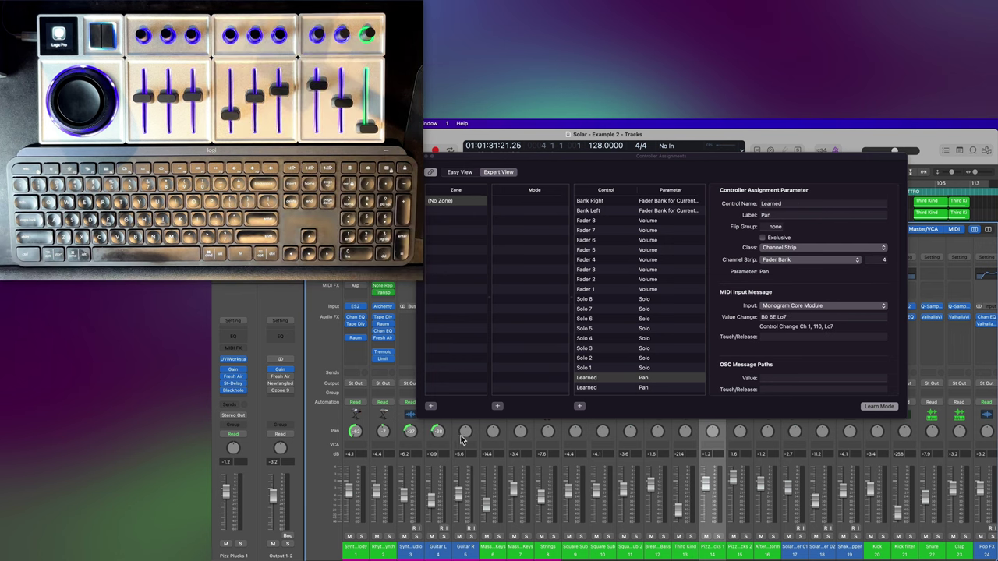
left_click(465, 433)
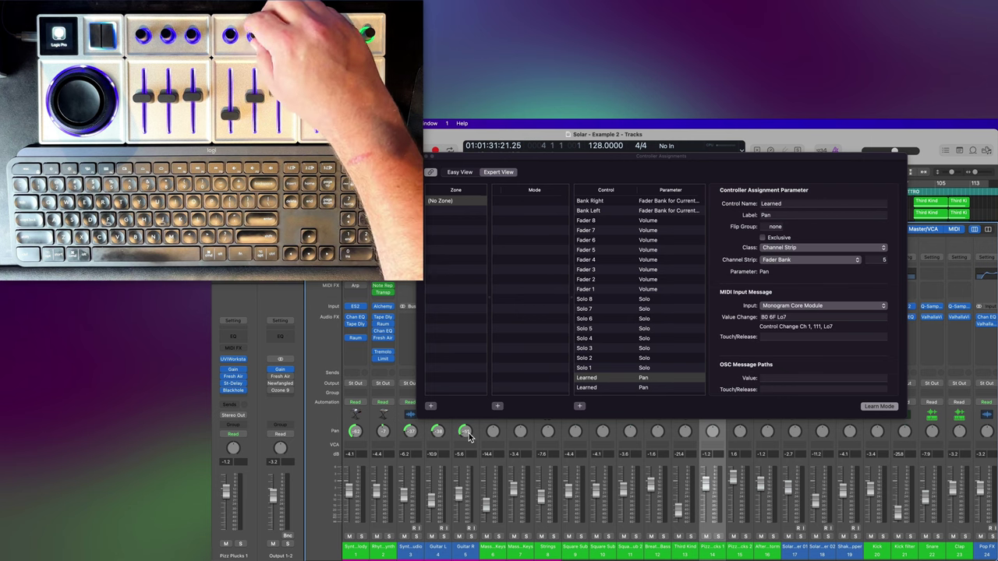
left_click(492, 433)
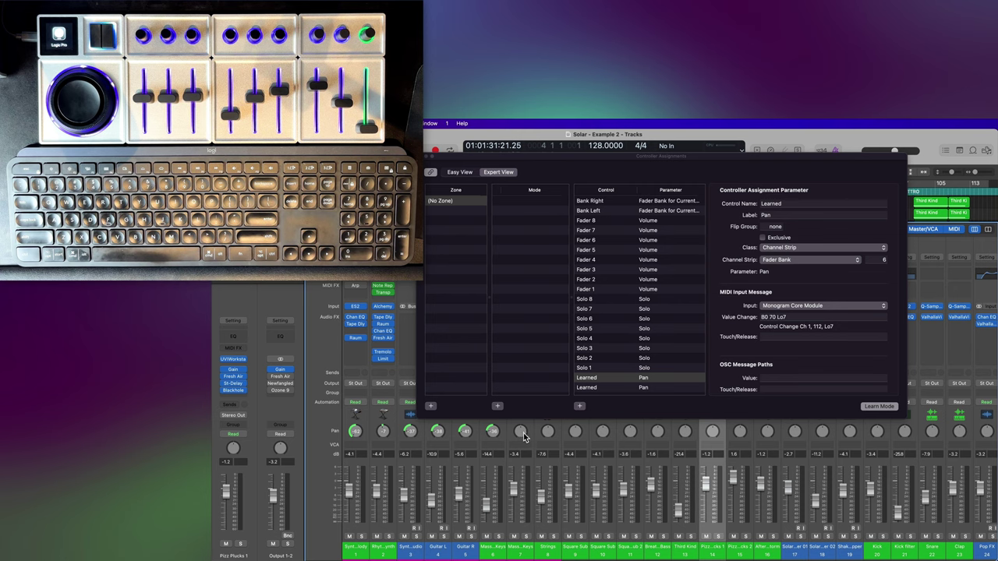
left_click(521, 433)
left_click(545, 433)
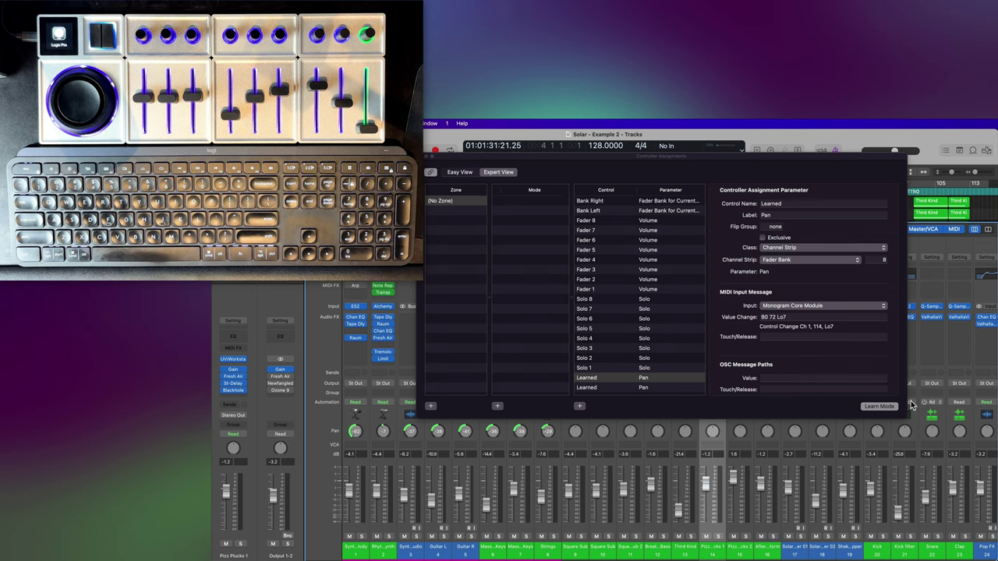
left_click(885, 411)
left_click_drag(900, 451, 900, 505)
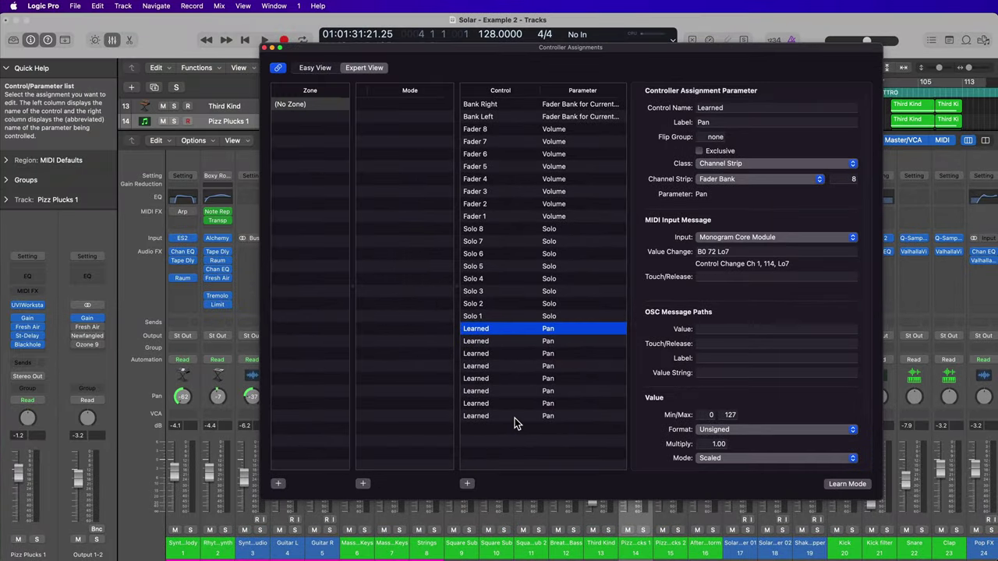
- Go through the eight learned Pan assignments one by one, checking their channel strip number, CC number and Min/Max range
left_click(515, 418)
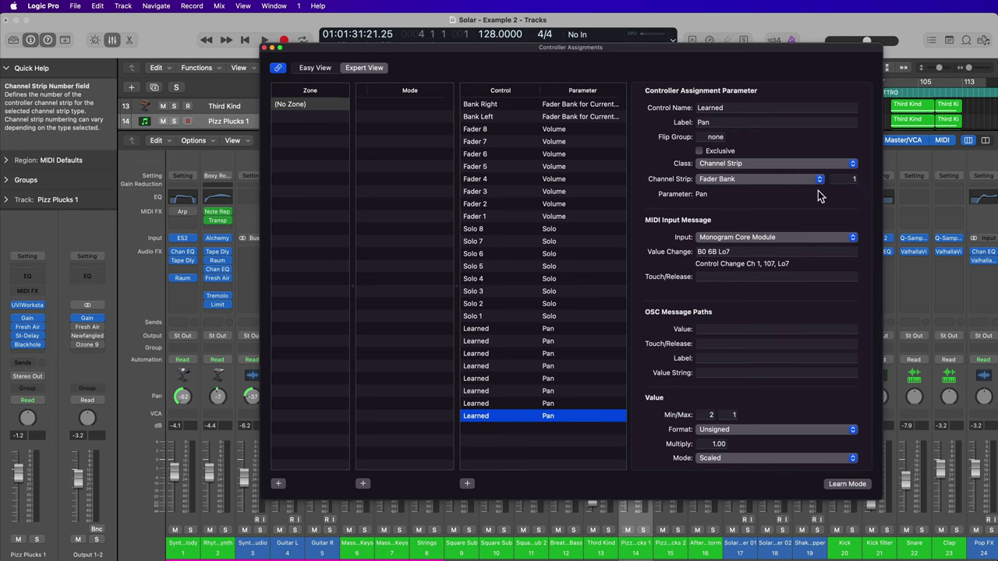
left_click(515, 404)
left_click(515, 392)
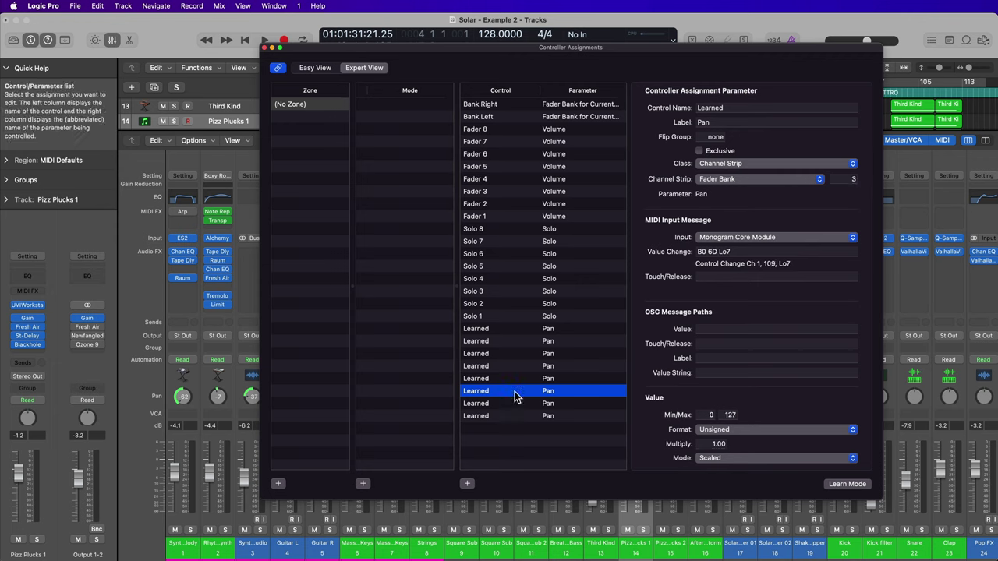
left_click(514, 379)
left_click(517, 365)
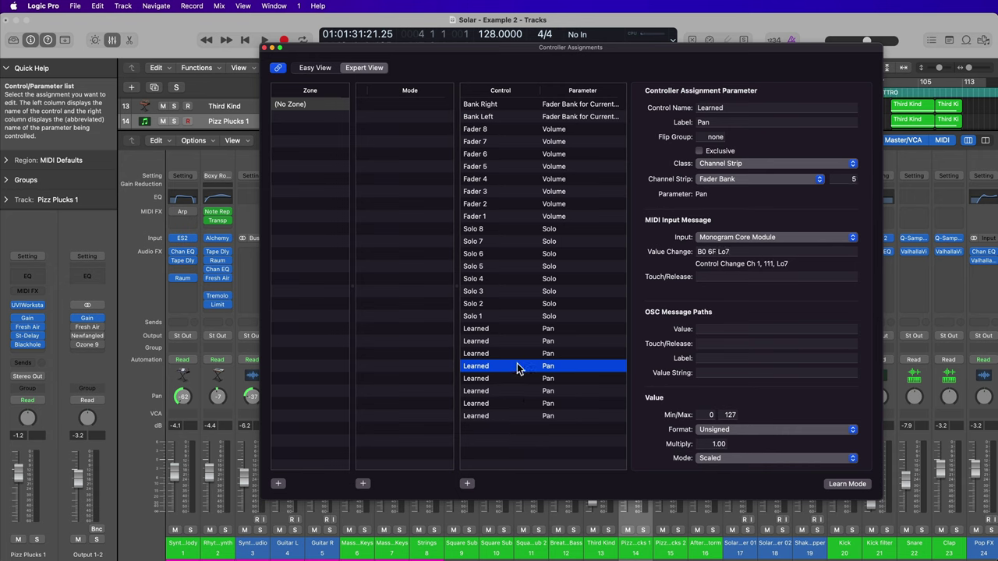
left_click(515, 353)
left_click(516, 341)
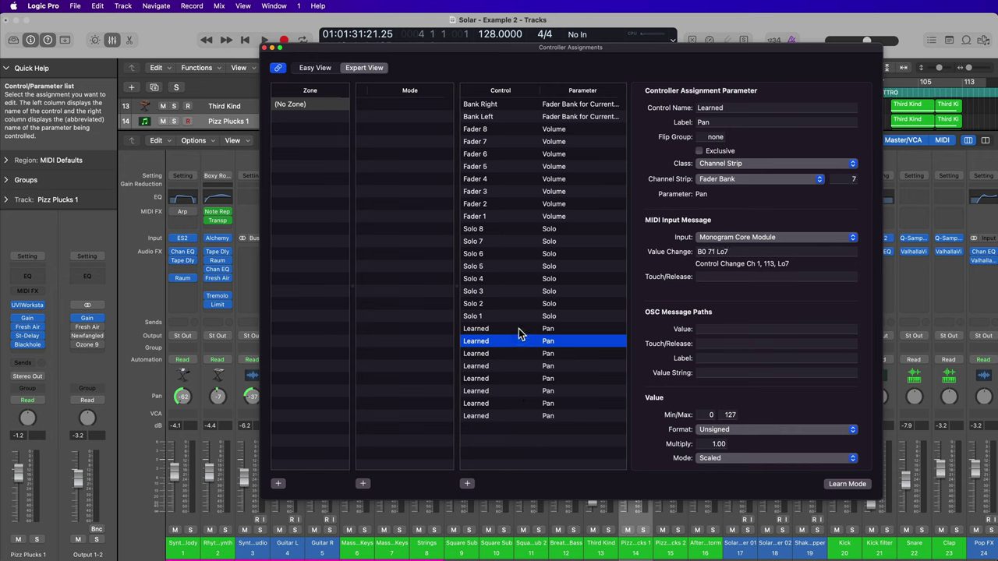
left_click(519, 329)
- Set the Min/Max range of the Pan assignment for CC 107 to 0 and 127, comparing it with the neighbouring Pan assignments
left_click(504, 417)
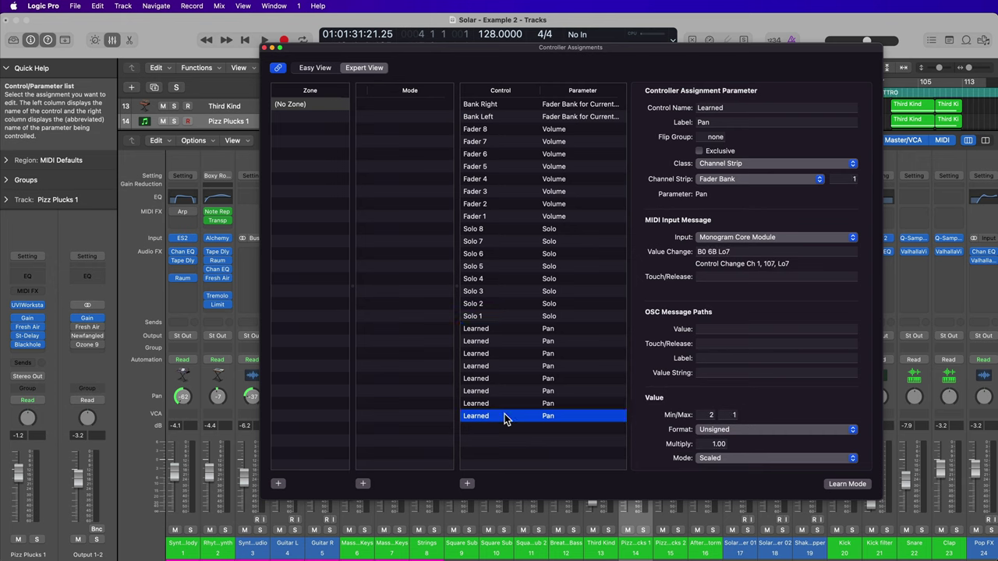
left_click(707, 414)
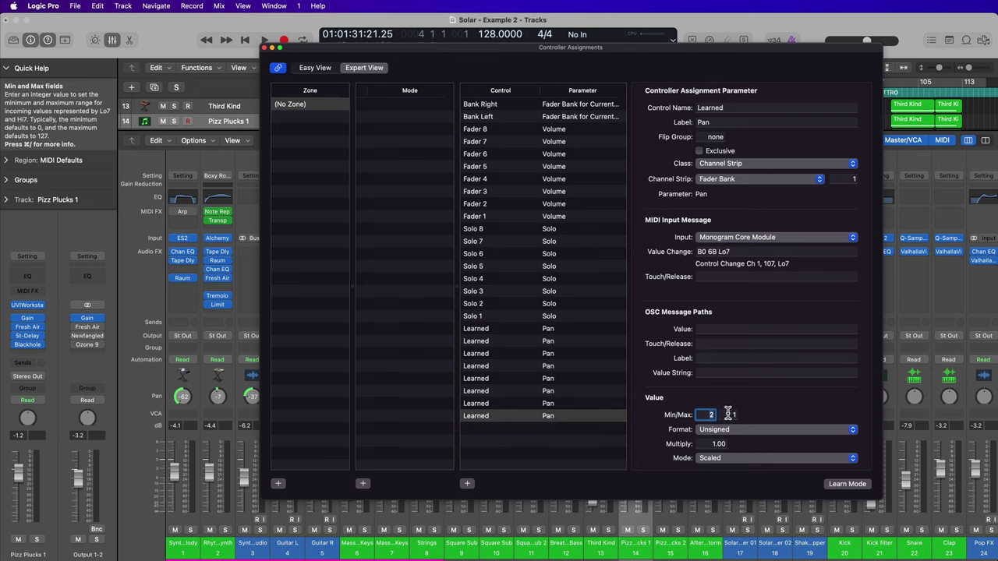
key("Tab")
left_click(589, 403)
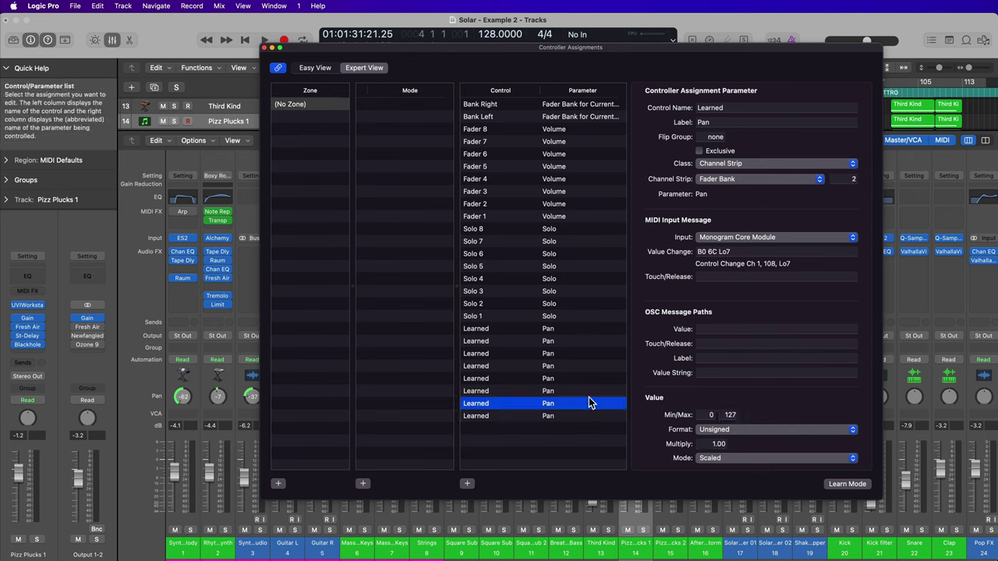
left_click(589, 392)
left_click(582, 379)
left_click(583, 391)
left_click(581, 404)
left_click(576, 416)
- Set the Mode of the learned Pan assignments to Direct, starting with the ones for CC 107 and CC 108
left_click(730, 399)
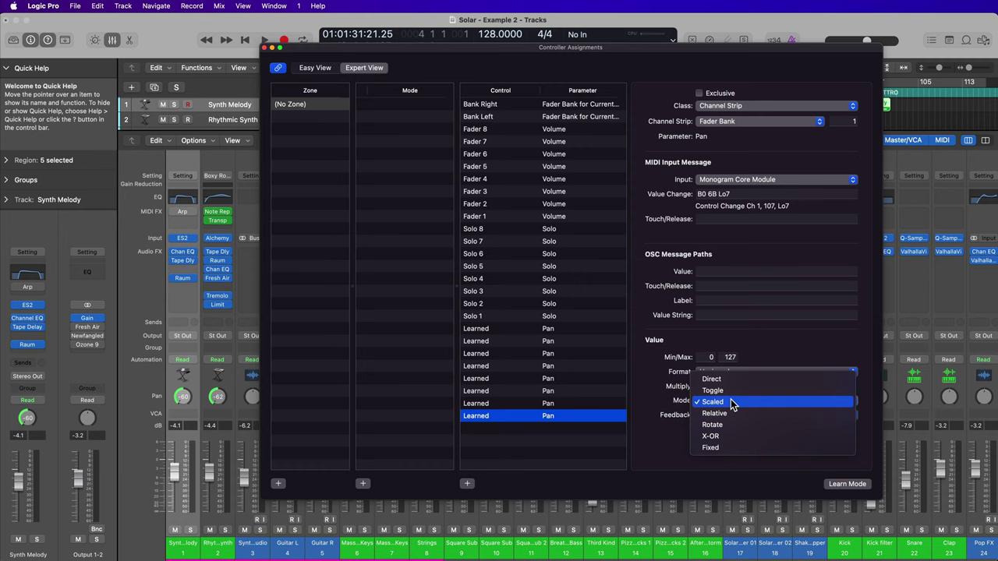
left_click(730, 381)
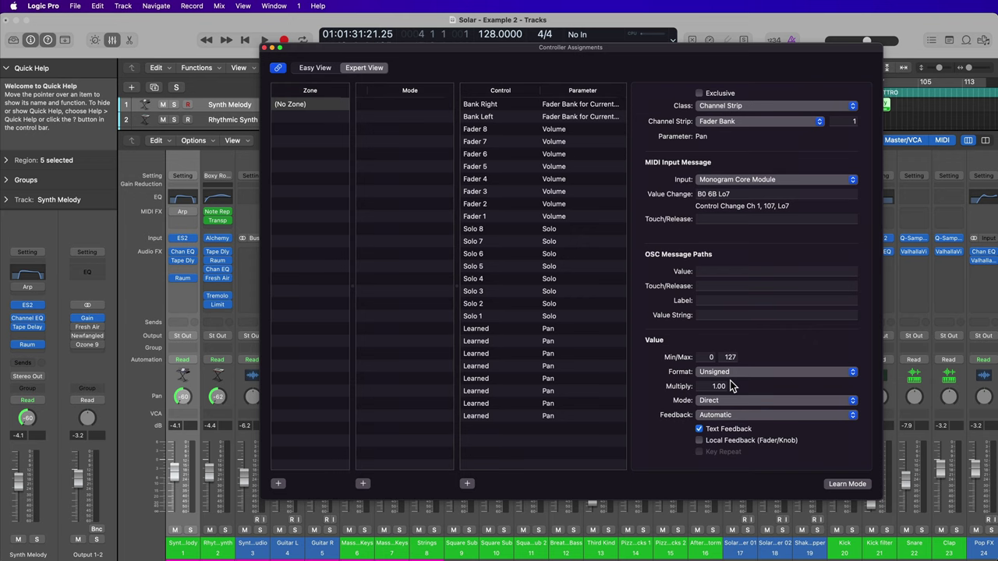
left_click(505, 417)
left_click(502, 404)
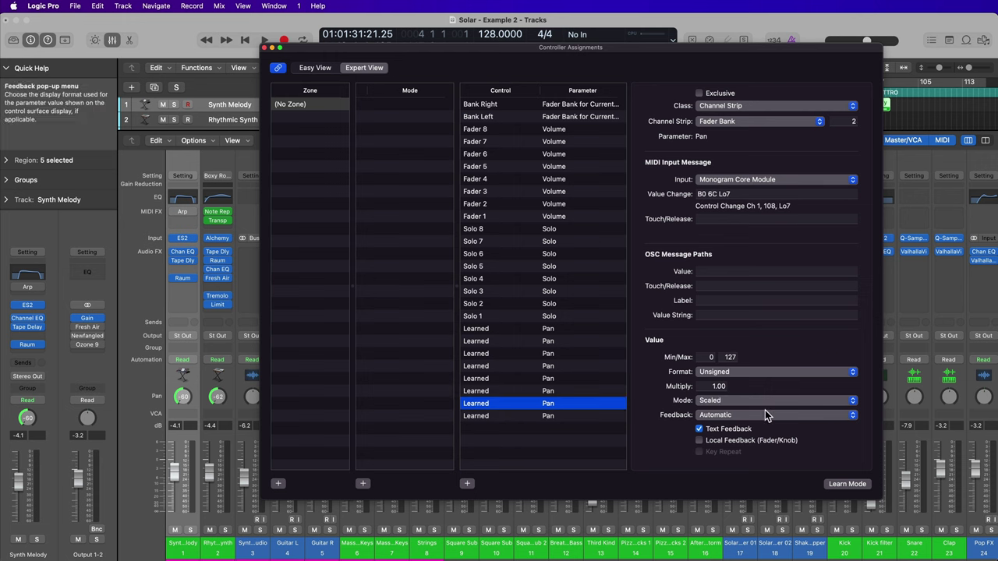
left_click(747, 401)
left_click(615, 393)
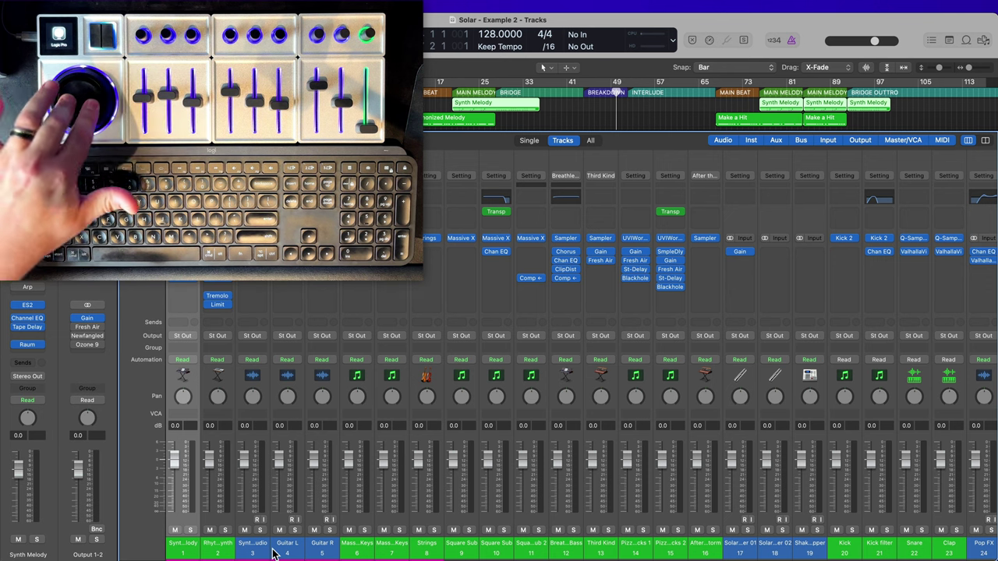
- Hide the mixer, and in Monogram Creator set the Orbiter's Turn in Keyboard Mode to comma for left and period for right
key("x")
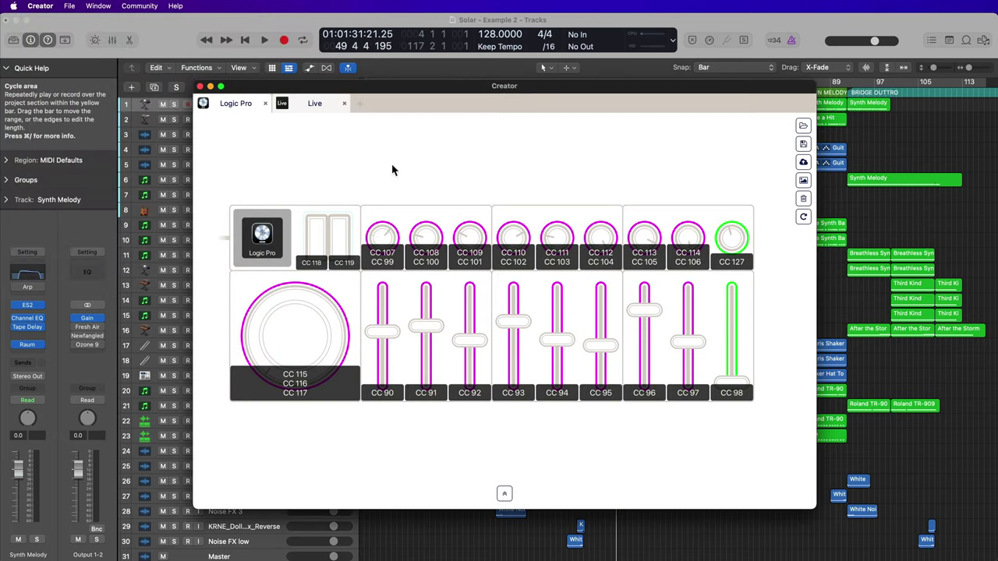
left_click(303, 320)
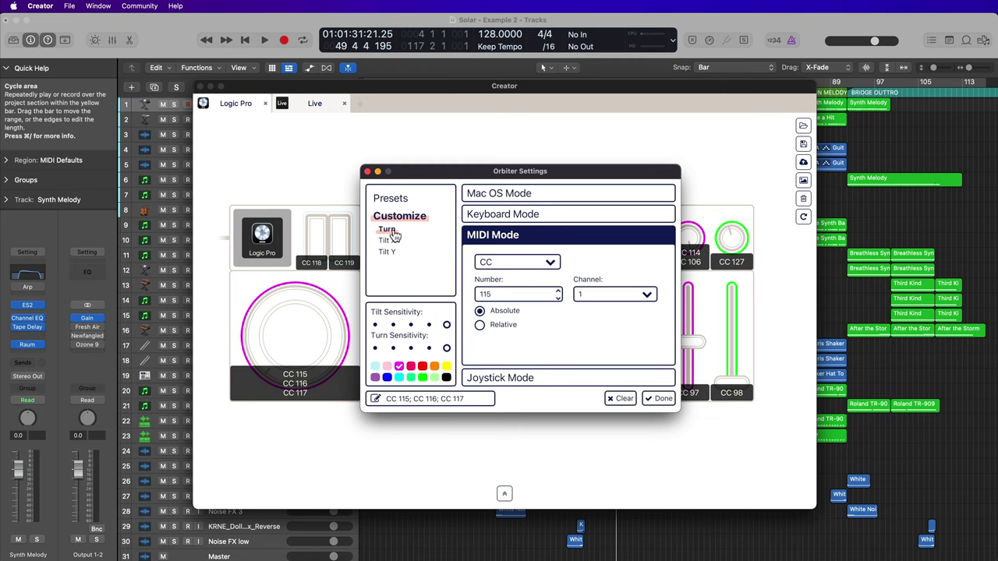
left_click(498, 219)
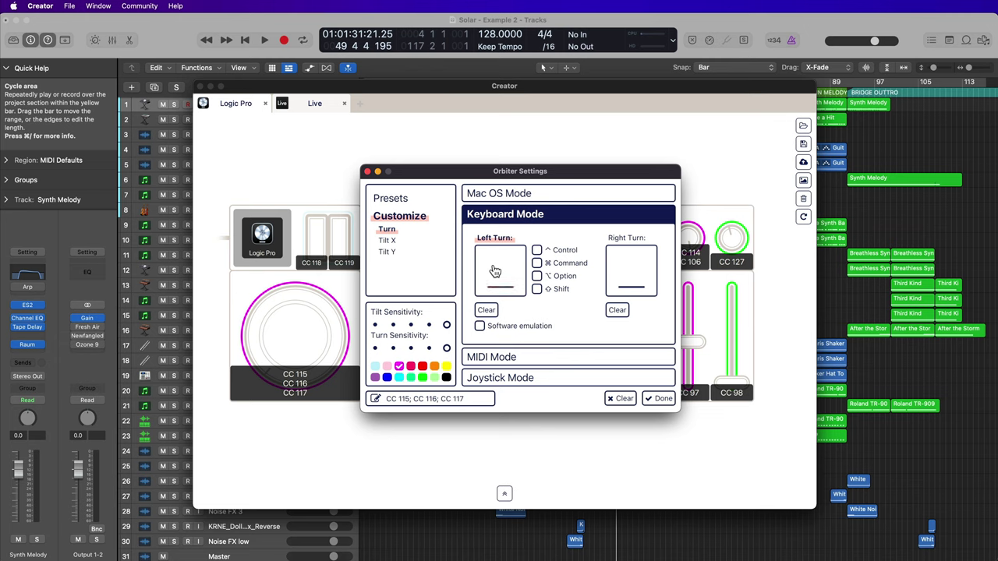
key("comma")
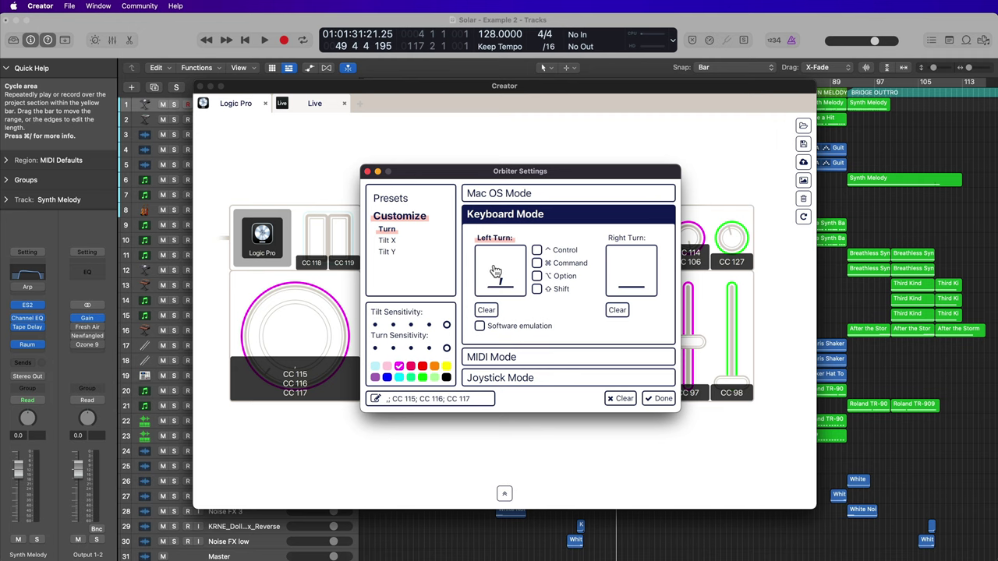
left_click(643, 273)
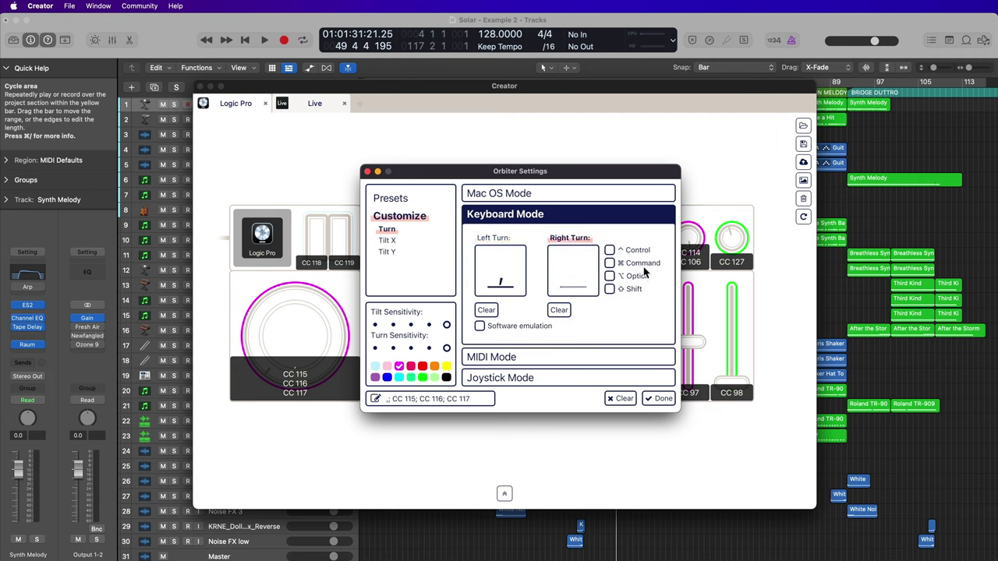
key("period")
left_click(367, 171)
left_click(201, 87)
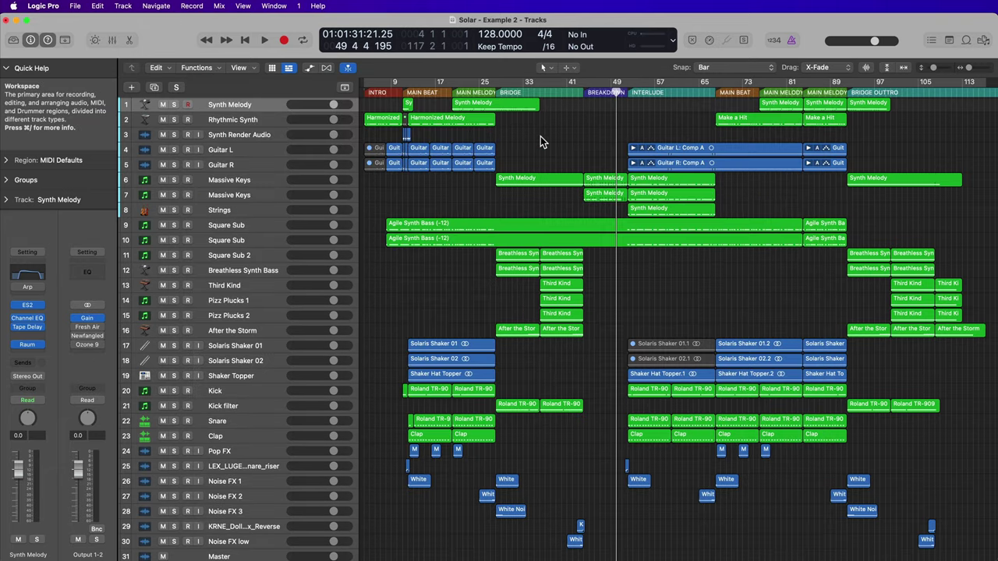
- In Logic Pro, test rewind and forward by moving the playhead back and forth between the main melody, bridge, breakdown and interlude sections
key("period")
key("period")
key("period")
key("period")
key("period")
key("period")
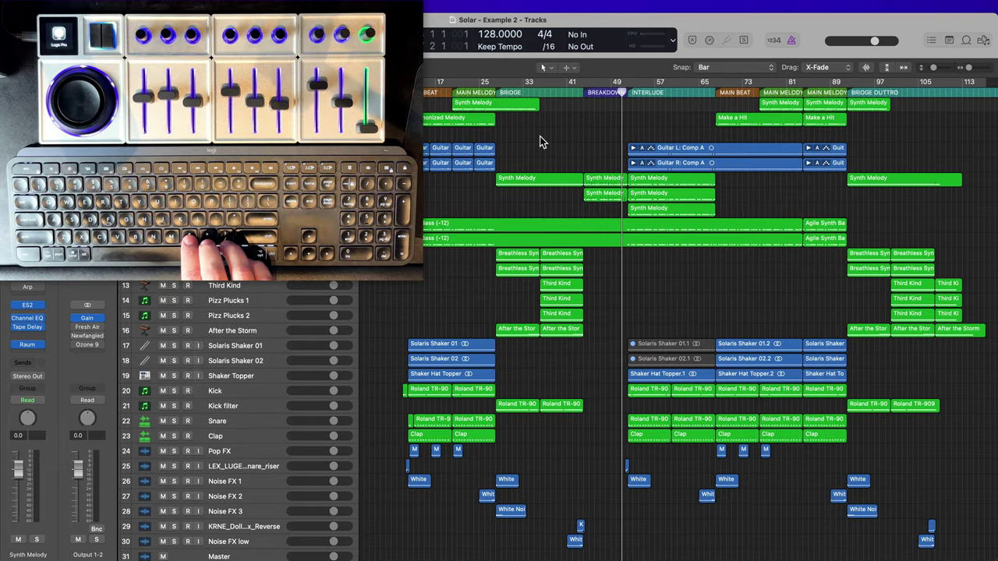
key("comma")
key("comma")
key("comma")
key("comma")
key("comma")
key("comma")
key("comma")
key("period")
key("period")
key("period")
key("period")
key("period")
key("period")
key("period")
key("period")
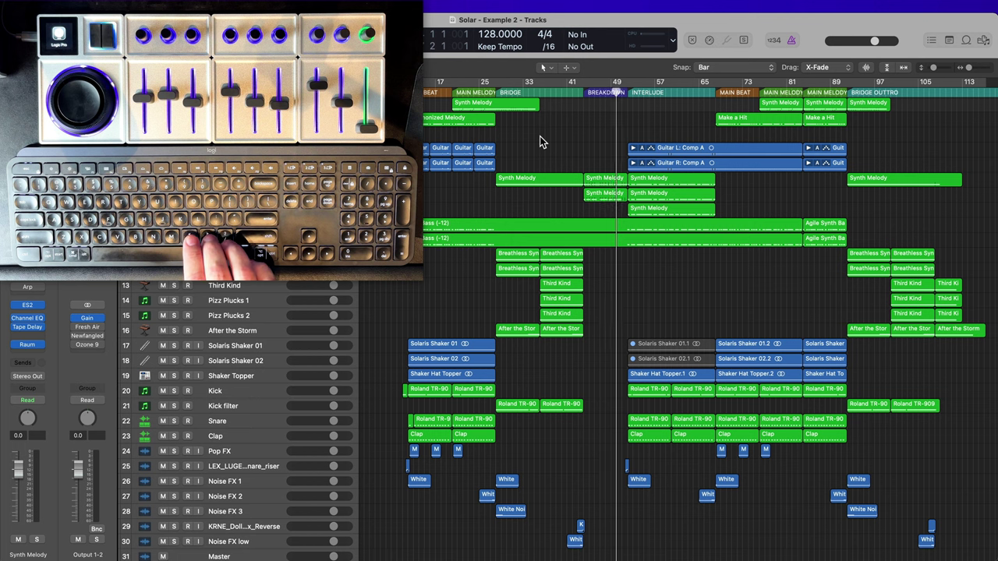
key("comma")
key("comma")
key("comma")
key("comma")
key("comma")
key("comma")
key("comma")
key("comma")
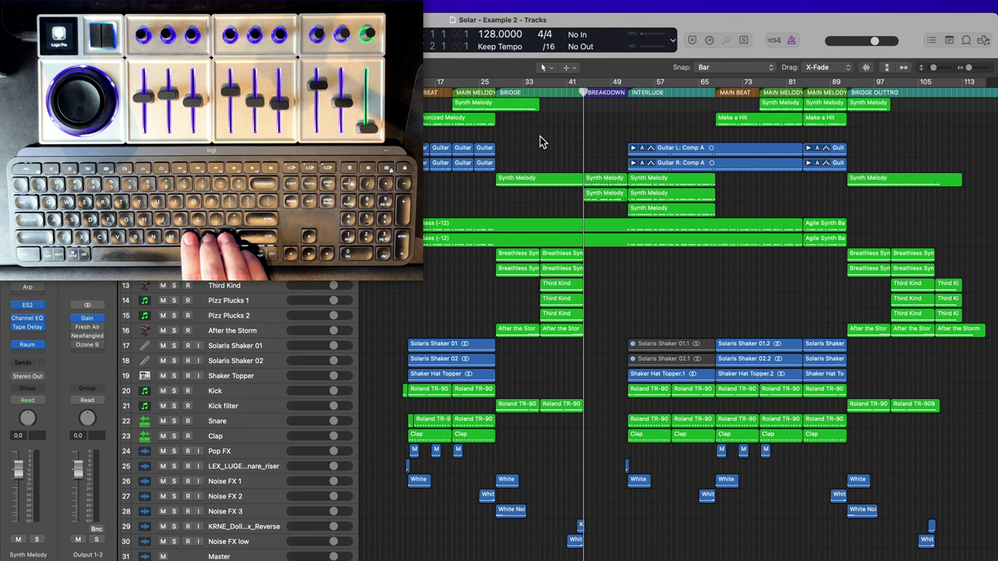
key("period")
key("period")
key("period")
key("period")
key("comma")
key("comma")
key("comma")
key("comma")
key("comma")
key("comma")
key("comma")
key("comma")
key("comma")
key("comma")
key("comma")
key("period")
key("period")
key("period")
key("period")
key("period")
key("period")
key("period")
key("period")
key("period")
key("period")
key("period")
key("period")
key("period")
key("period")
key("period")
key("period")
key("period")
key("period")
key("period")
key("period")
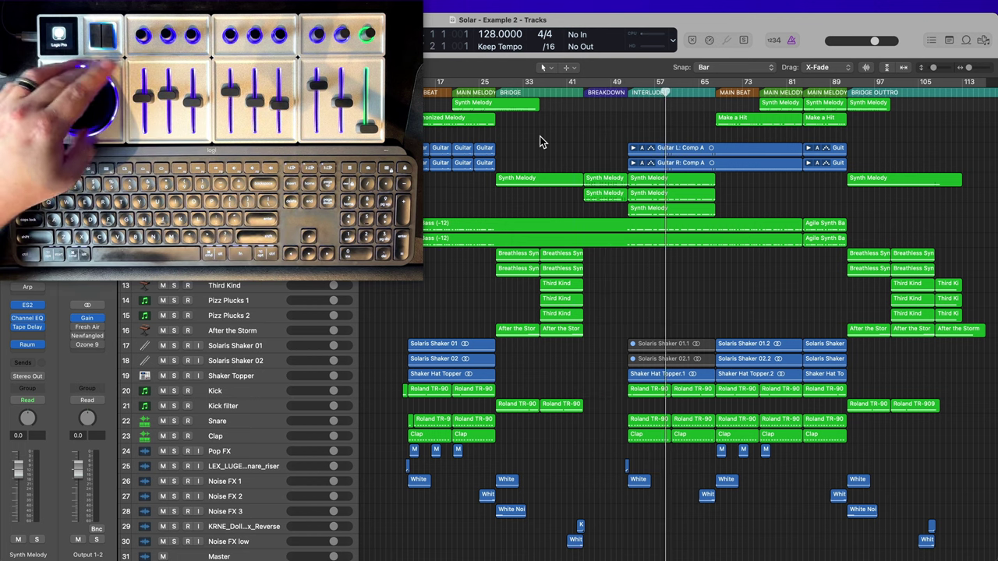
key("period")
key("period")
key("period")
key("period")
key("period")
key("period")
key("comma")
key("comma")
key("comma")
key("comma")
key("comma")
key("comma")
key("comma")
key("comma")
key("comma")
key("comma")
key("comma")
key("comma")
key("comma")
key("comma")
key("comma")
key("comma")
key("comma")
key("comma")
key("comma")
key("comma")
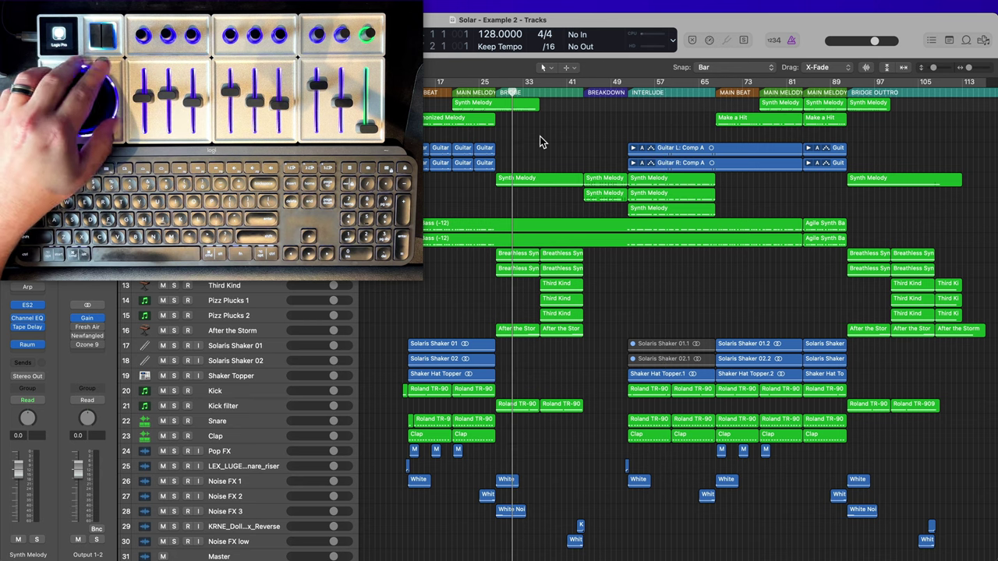
key("period")
key("period")
key("period")
key("period")
key("period")
key("period")
key("period")
key("period")
key("period")
key("comma")
key("comma")
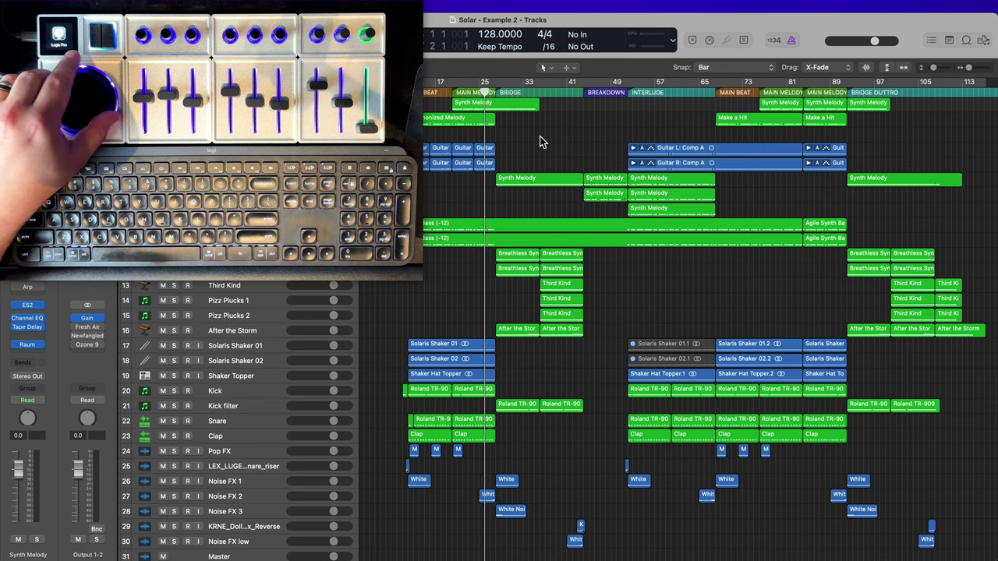
- Test forwarding by moving the playhead from the main melody before the bridge to the middle of the interlude section
key("comma")
key("comma")
key("comma")
key("period")
key("period")
key("period")
key("period")
key("period")
key("period")
key("period")
key("period")
key("period")
key("period")
key("period")
key("period")
key("period")
key("period")
key("period")
key("period")
key("period")
key("period")
key("period")
key("period")
key("period")
key("period")
key("period")
key("period")
key("period")
key("period")
key("period")
key("period")
key("period")
key("period")
key("period")
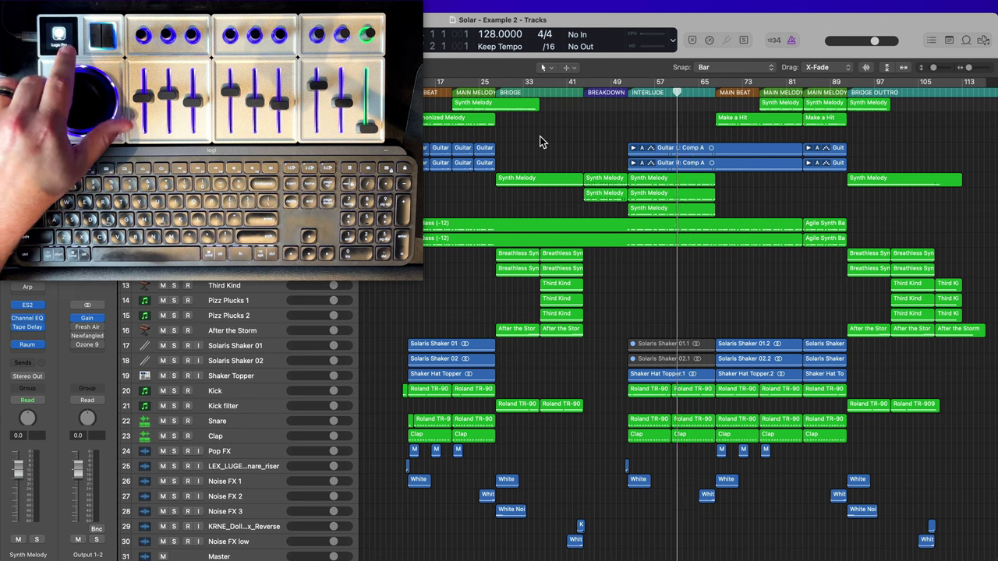
- Test rewinding by moving the playhead from the interlude back to the main melody section just before the bridge
key("comma")
key("comma")
key("comma")
key("comma")
key("comma")
key("comma")
key("comma")
key("comma")
key("comma")
key("comma")
key("comma")
key("comma")
key("comma")
key("comma")
key("comma")
key("comma")
key("comma")
key("comma")
key("comma")
key("comma")
key("comma")
key("comma")
key("comma")
key("comma")
key("comma")
key("comma")
key("comma")
key("comma")
key("comma")
key("comma")
key("comma")
key("comma")
key("comma")
key("comma")
key("comma")
key("comma")
key("comma")
key("period")
key("period")
key("period")
key("period")
key("period")
key("period")
key("period")
key("period")
key("period")
key("period")
key("period")
key("period")
key("period")
key("period")
key("period")
key("period")
key("period")
key("period")
key("period")
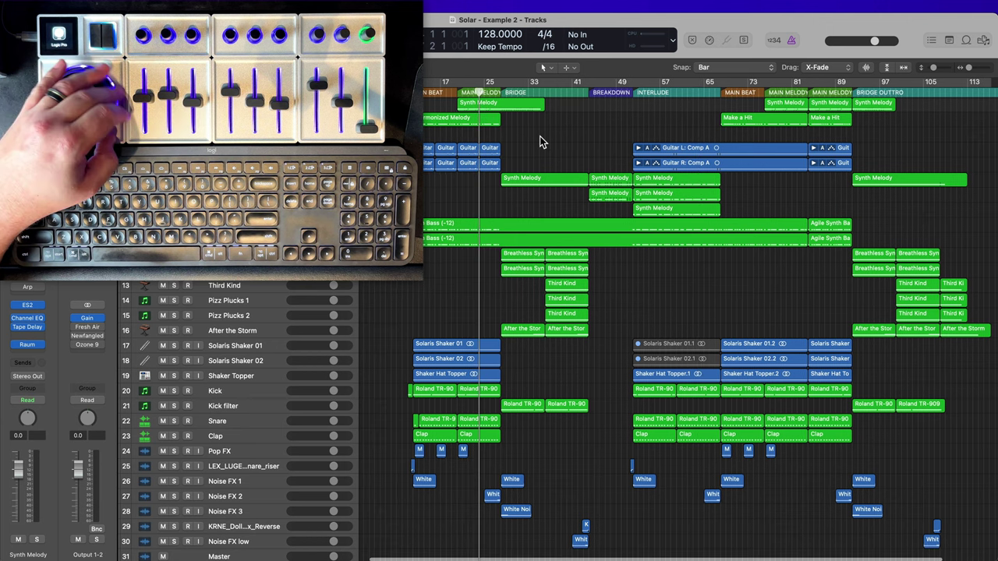
- Move the playhead forward past the bridge and breakdown, briefly reversing direction on the way, to the early part of the interlude
key("period")
key("period")
key("period")
key("period")
key("period")
key("period")
key("period")
key("period")
key("period")
key("period")
key("period")
key("period")
key("period")
key("period")
key("period")
key("period")
key("period")
key("period")
key("period")
key("comma")
key("comma")
key("comma")
key("comma")
key("comma")
key("comma")
key("comma")
key("comma")
key("comma")
key("comma")
key("comma")
key("period")
key("period")
key("period")
key("period")
key("period")
key("period")
key("period")
key("period")
key("period")
key("period")
key("period")
key("period")
key("period")
key("period")
key("period")
key("period")
key("period")
key("period")
key("period")
key("period")
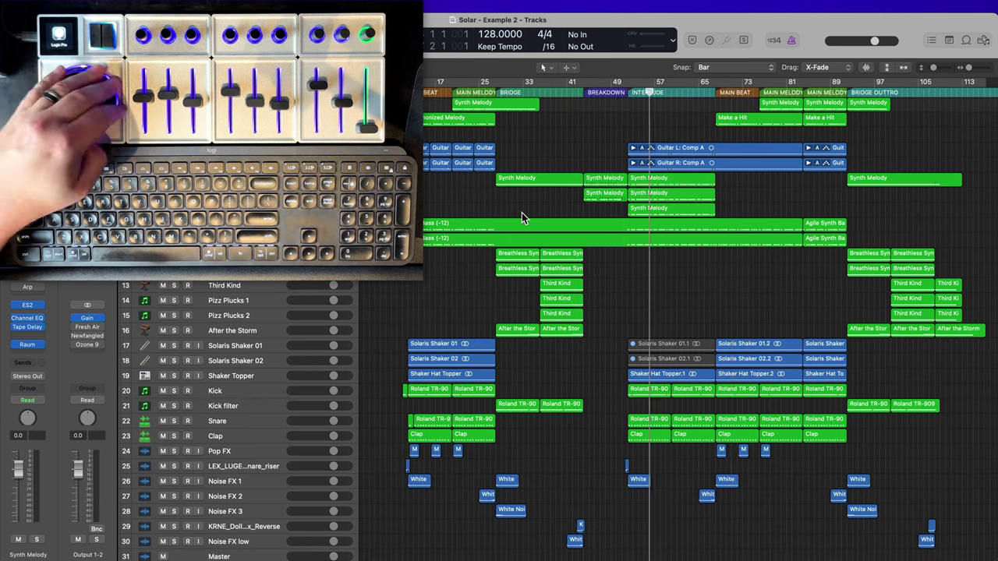
- Test rewinding and forwarding with the Orbiter, moving the playhead from the early interlude back to the middle of the bridge
key("comma")
key("comma")
key("comma")
key("comma")
key("comma")
key("comma")
key("comma")
key("comma")
key("comma")
key("comma")
key("comma")
key("comma")
key("comma")
key("comma")
key("comma")
key("comma")
key("comma")
key("comma")
key("comma")
key("comma")
key("period")
key("period")
key("period")
key("period")
key("period")
key("period")
key("period")
key("period")
key("period")
key("period")
key("period")
key("period")
key("period")
key("period")
key("period")
key("period")
key("period")
key("period")
key("period")
key("period")
key("comma")
key("comma")
key("comma")
key("comma")
key("comma")
key("comma")
key("comma")
key("comma")
key("comma")
key("comma")
key("comma")
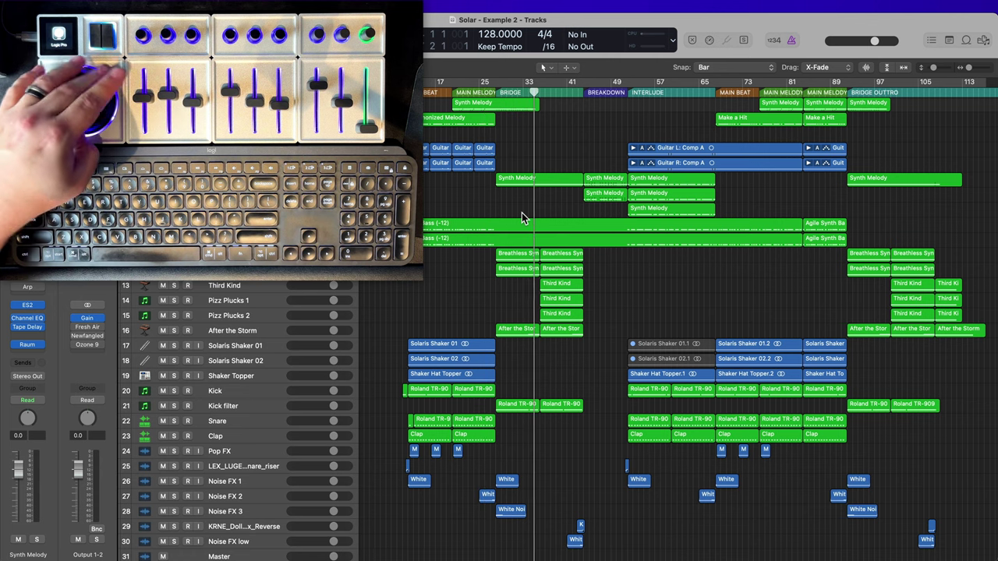
- Move the playhead forward and backward again from mid-bridge, stopping it at the start of the breakdown section
key("period")
key("period")
key("period")
key("period")
key("period")
key("period")
key("period")
key("period")
key("period")
key("period")
key("period")
key("period")
key("period")
key("period")
key("period")
key("period")
key("period")
key("period")
key("period")
key("period")
key("comma")
key("comma")
key("comma")
key("comma")
key("comma")
key("comma")
key("comma")
key("comma")
key("comma")
key("comma")
key("comma")
key("comma")
key("comma")
key("comma")
key("comma")
key("comma")
key("comma")
key("comma")
key("comma")
key("comma")
key("period")
key("period")
key("period")
key("period")
key("period")
key("period")
key("period")
key("period")
key("period")
key("period")
key("period")
key("period")
key("period")
key("period")
key("period")
key("period")
key("comma")
key("comma")
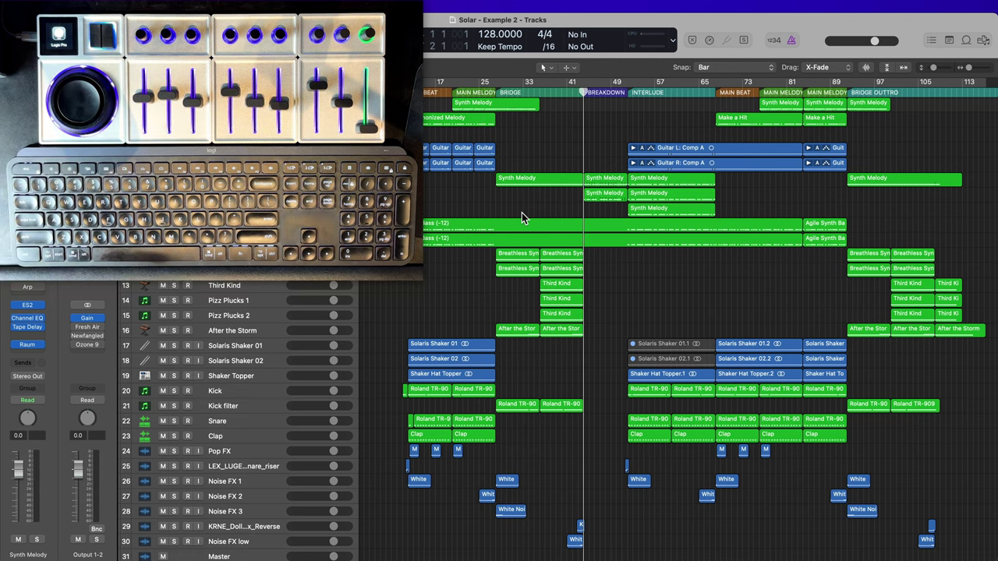
- Open the project notes and enter long runs of test commas and periods below the last note using the Orbiter
left_click(948, 40)
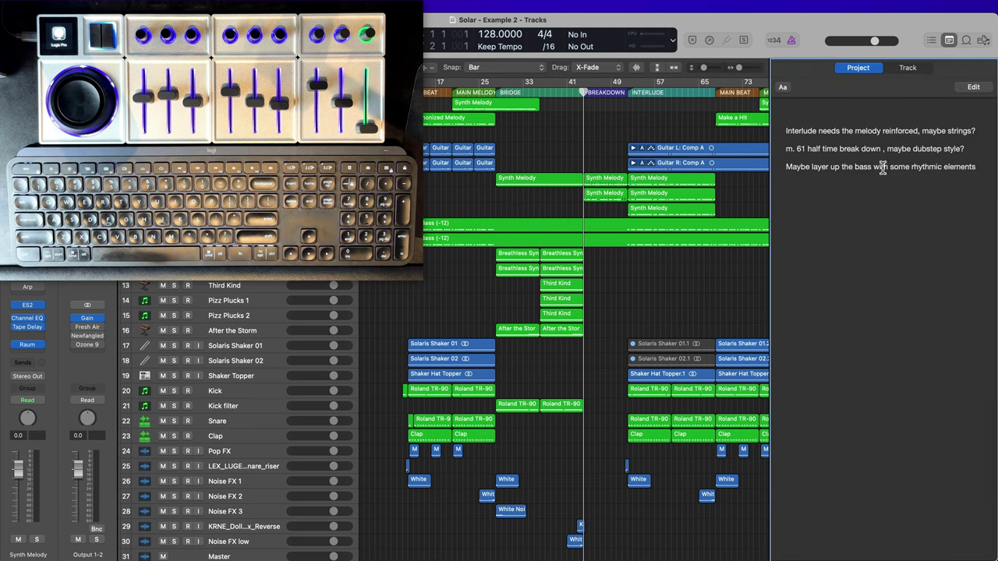
left_click(981, 169)
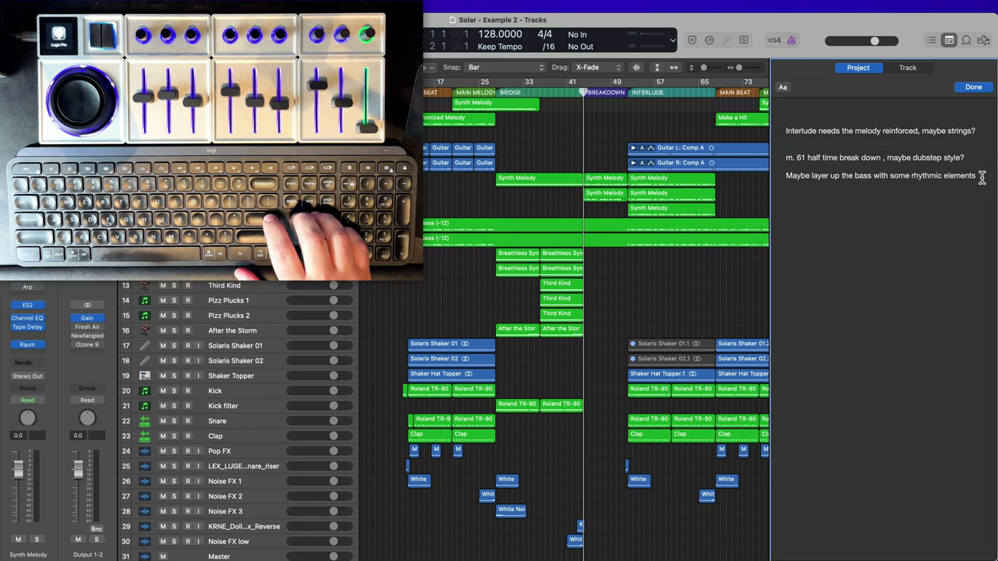
key("Return")
key("Return")
type("....................................")
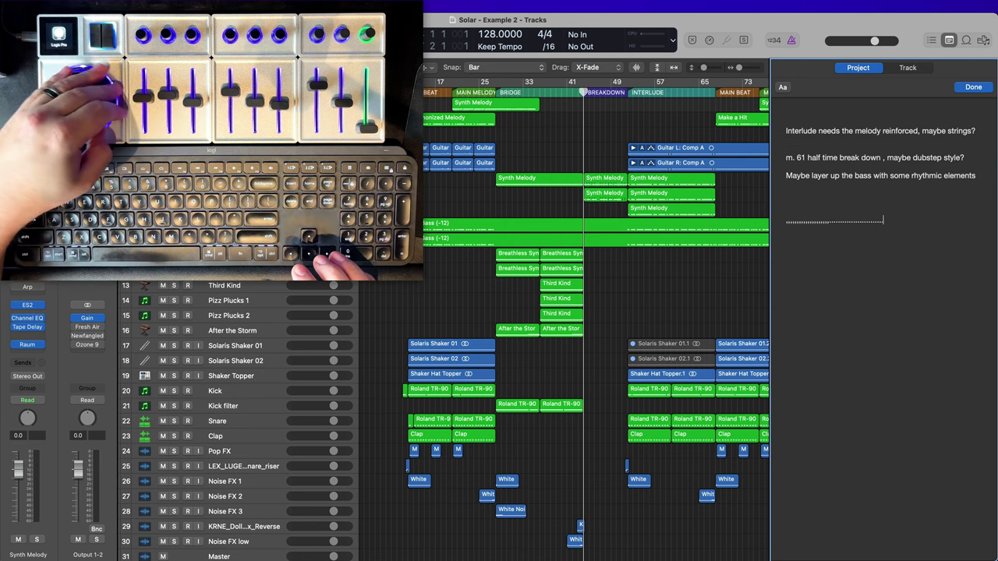
type("..............................................................................................................................")
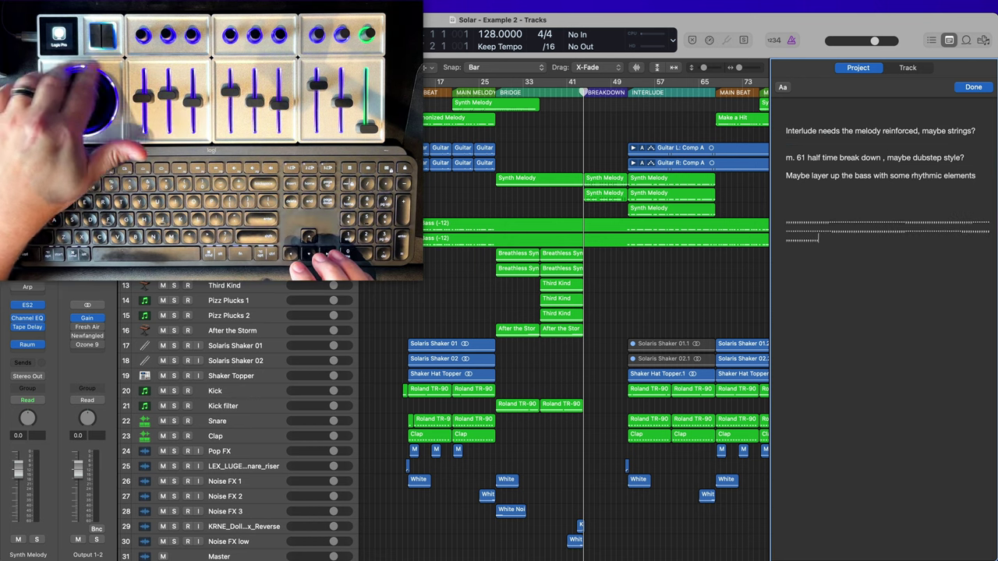
type("........................................................................................................................................................................................................................................................................................")
- Delete the test punctuation from the project notes, enter five periods and a short row of commas instead, and close the notes
left_click_drag(813, 205, 979, 273)
key("BackSpace")
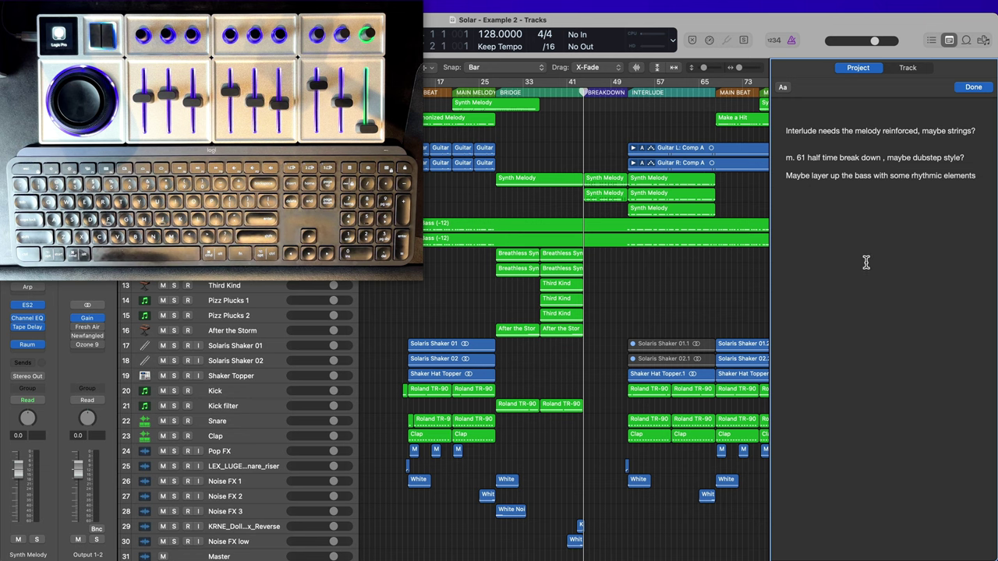
type(".....")
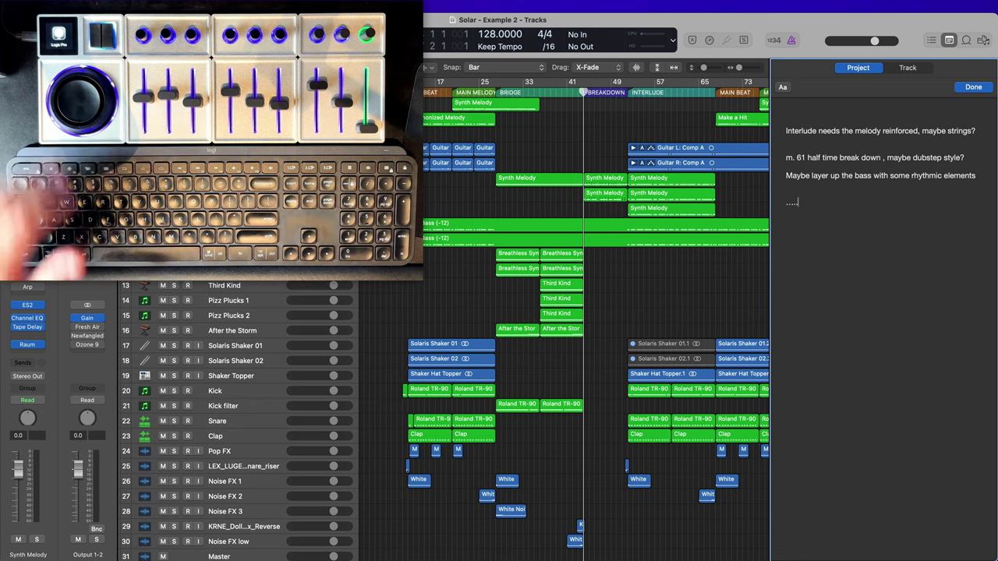
type("...........")
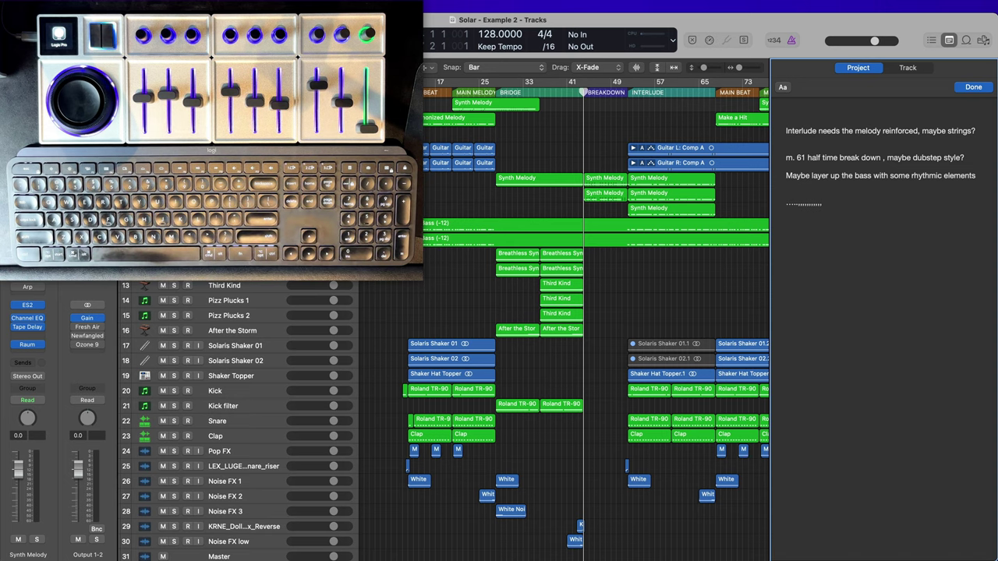
left_click(949, 40)
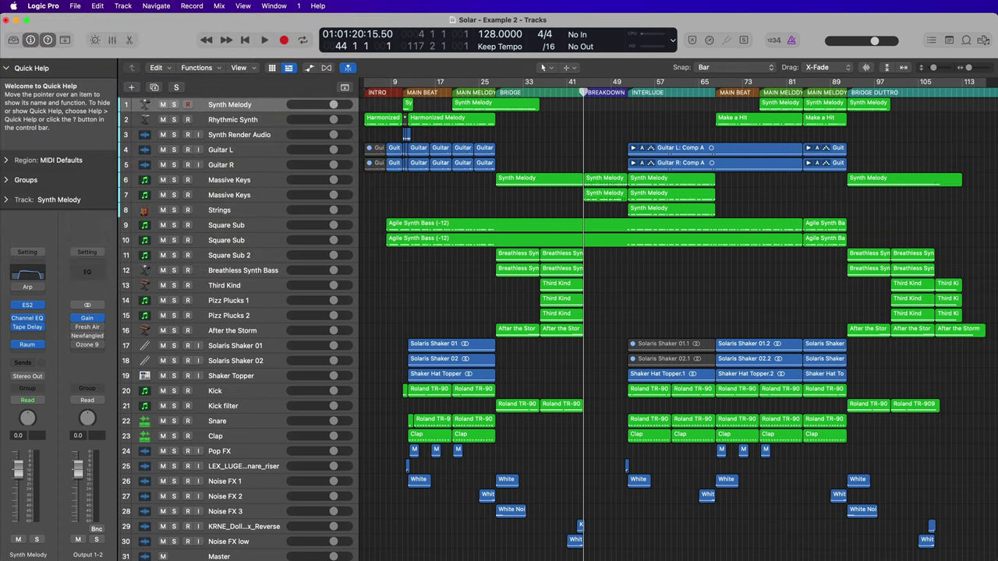
- Switch to Creator and set the Orbiter's Turn to MIDI Mode with CC number 115 on channel 1, Absolute
key("super+Tab")
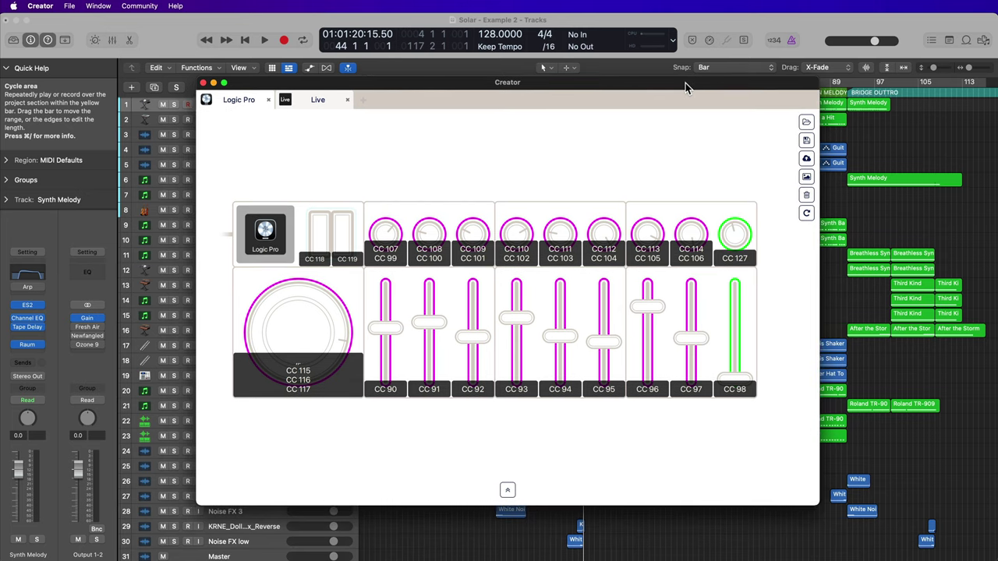
left_click(329, 319)
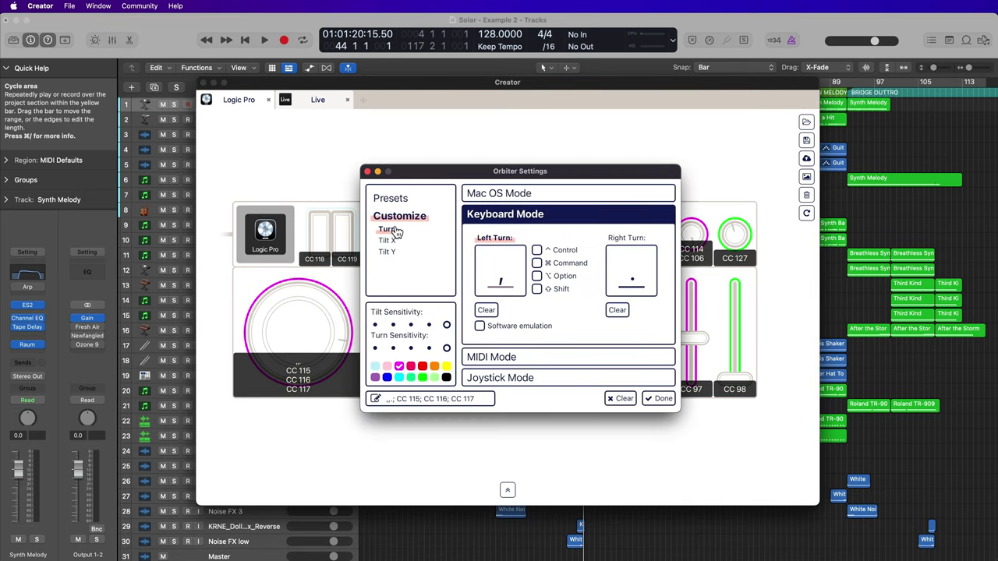
left_click(507, 357)
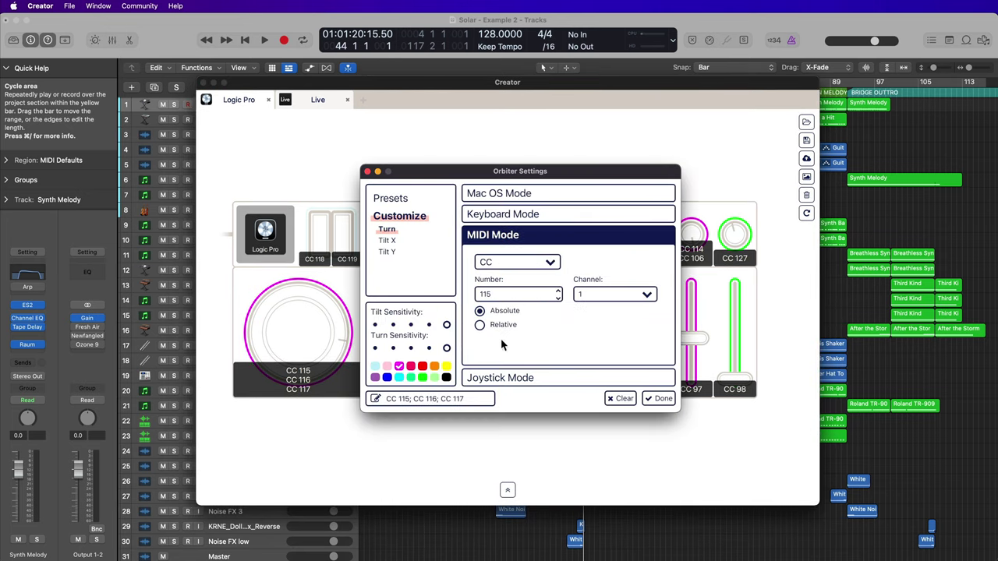
left_click(503, 294)
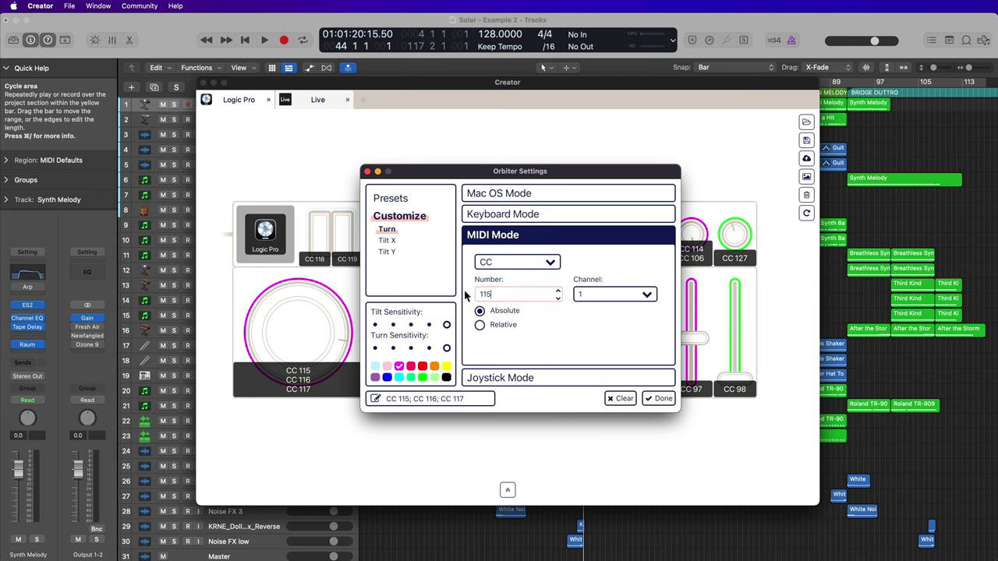
left_click(653, 398)
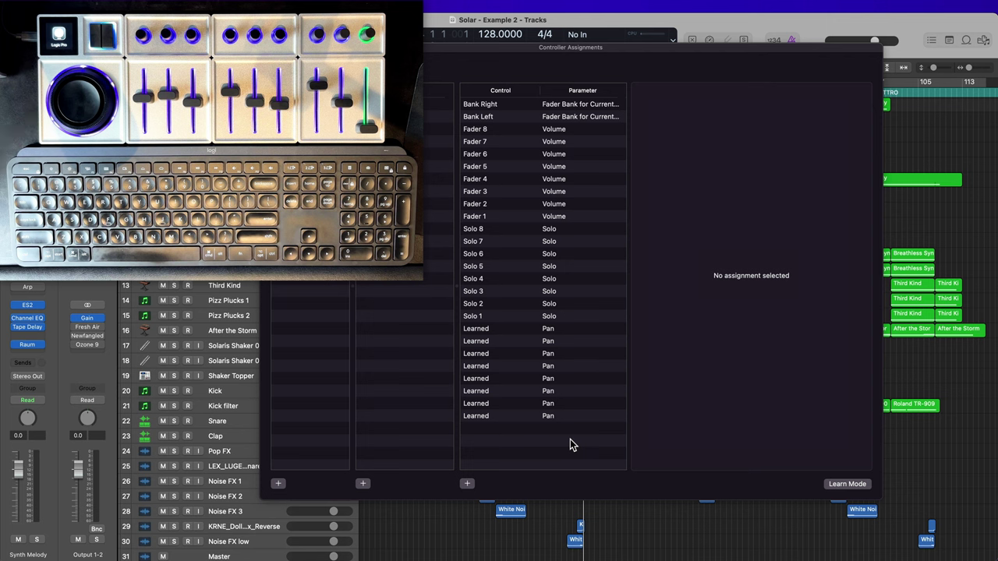
- In Logic Pro's Controller Assignments, learn the Orbiter's turn and assign it to the Global class with the Playhead parameter
left_click(844, 484)
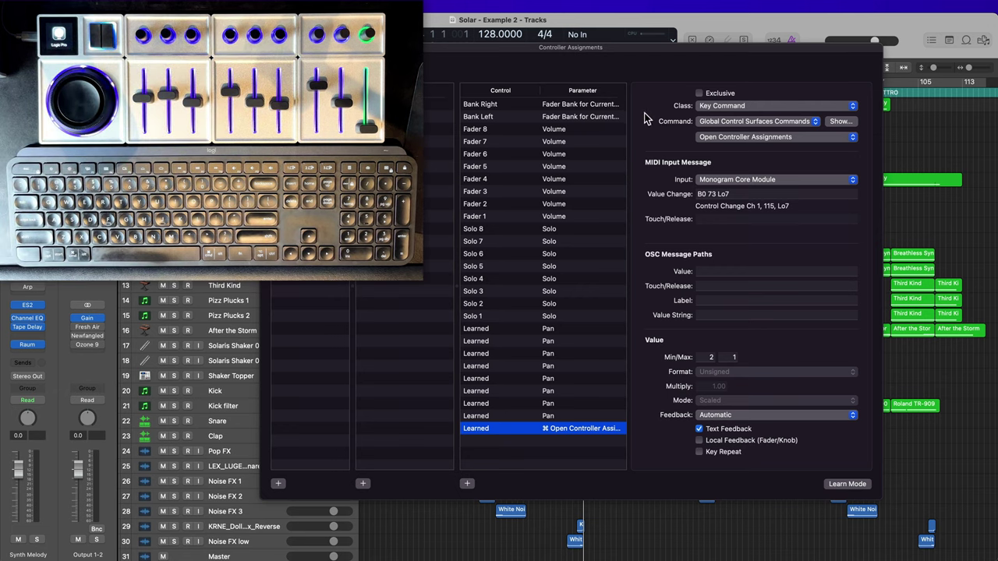
scroll(644, 113, "up", 3)
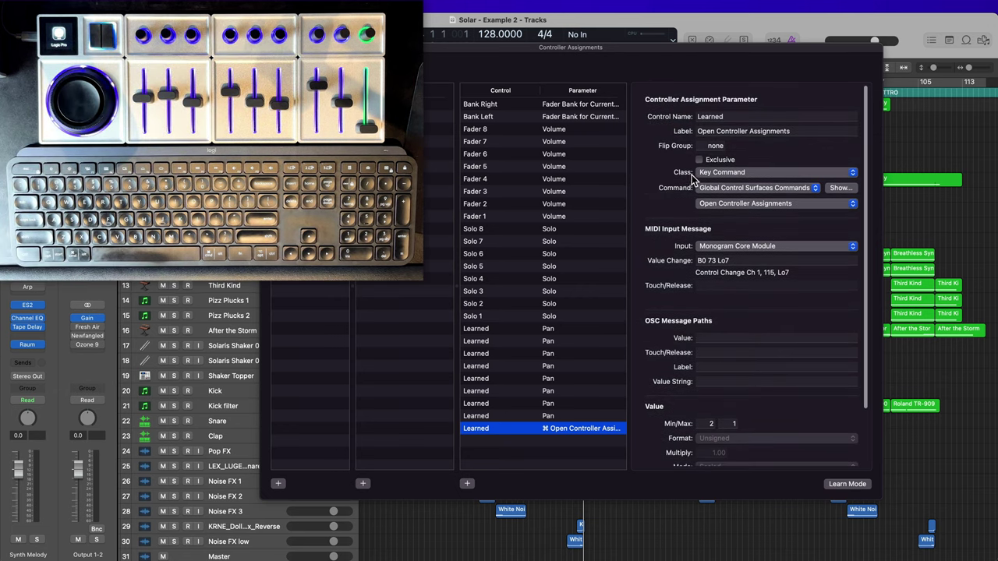
left_click(738, 173)
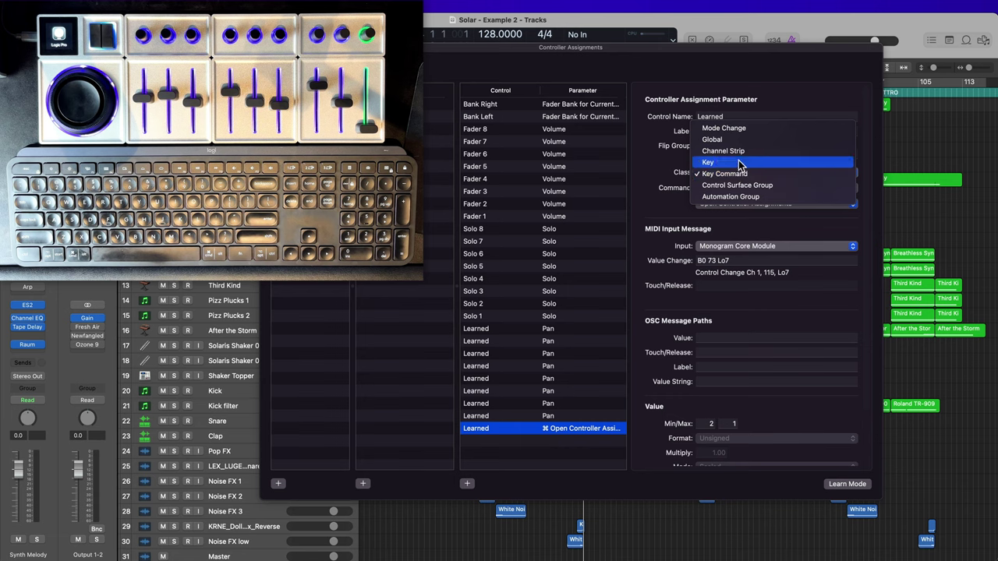
left_click(741, 140)
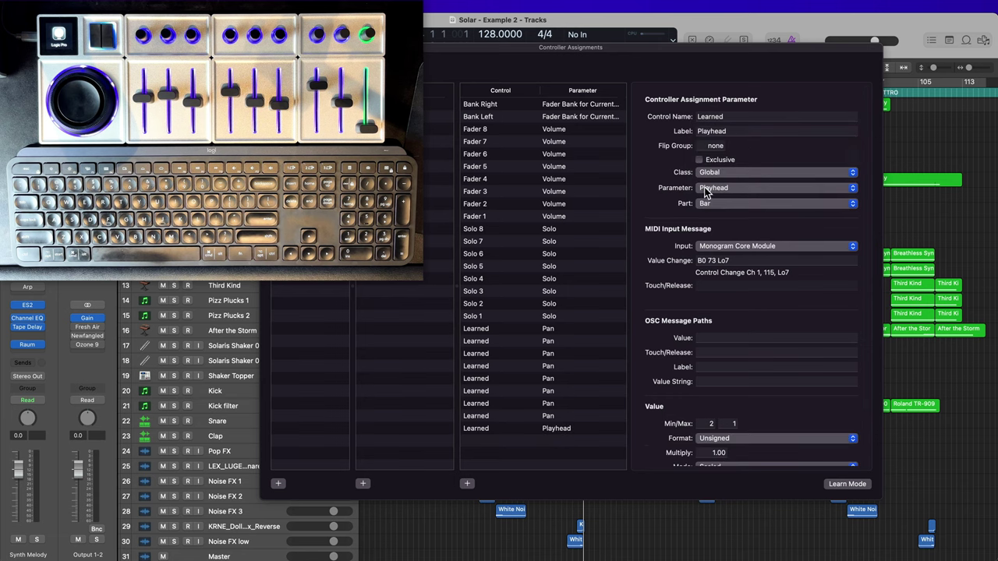
left_click(707, 191)
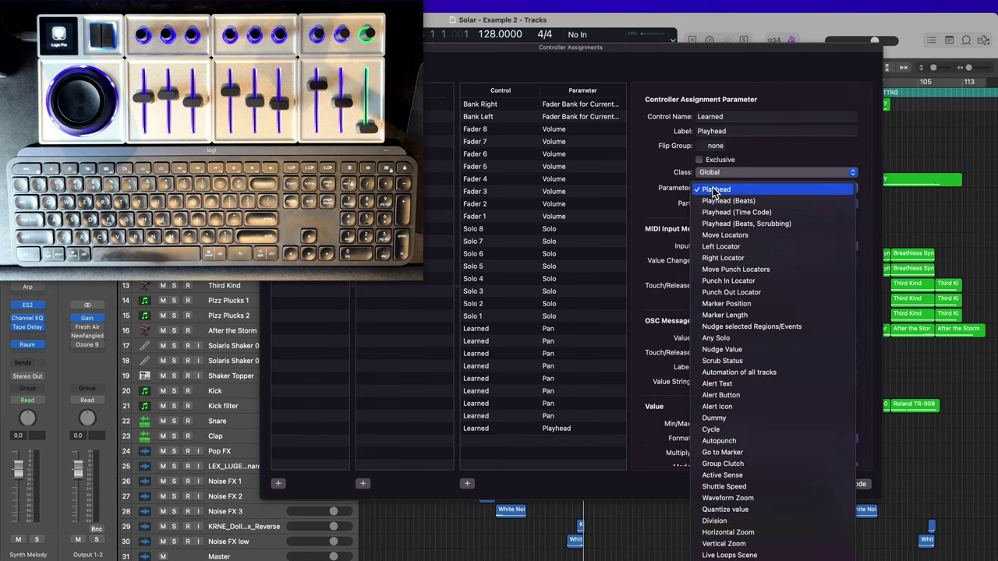
left_click(797, 193)
- Set the Playhead assignment's value range to a minimum of 0 and maximum of 127, and close Controller Assignments
scroll(735, 286, "down", 3)
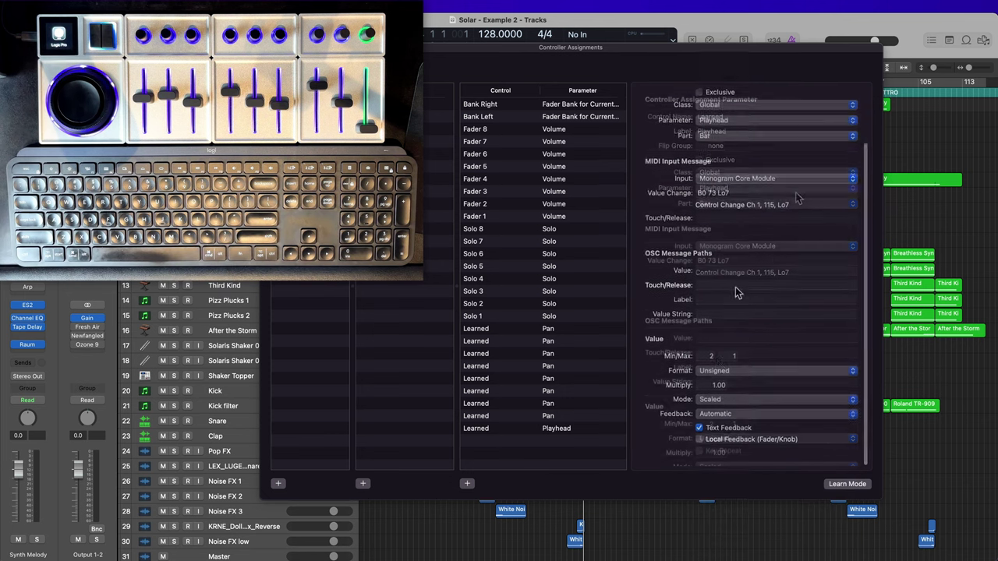
double_click(710, 356)
type("0")
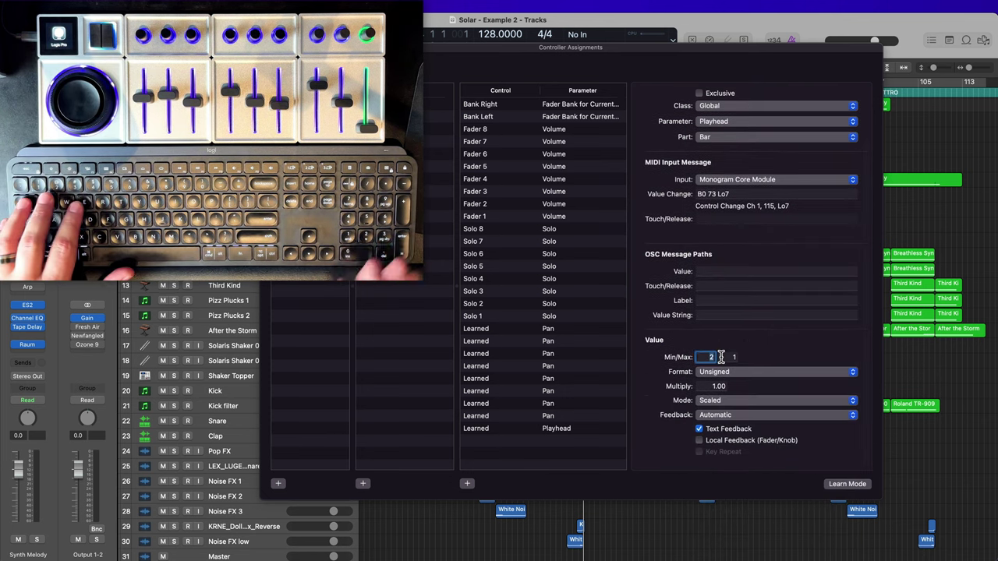
key("Tab")
type("127")
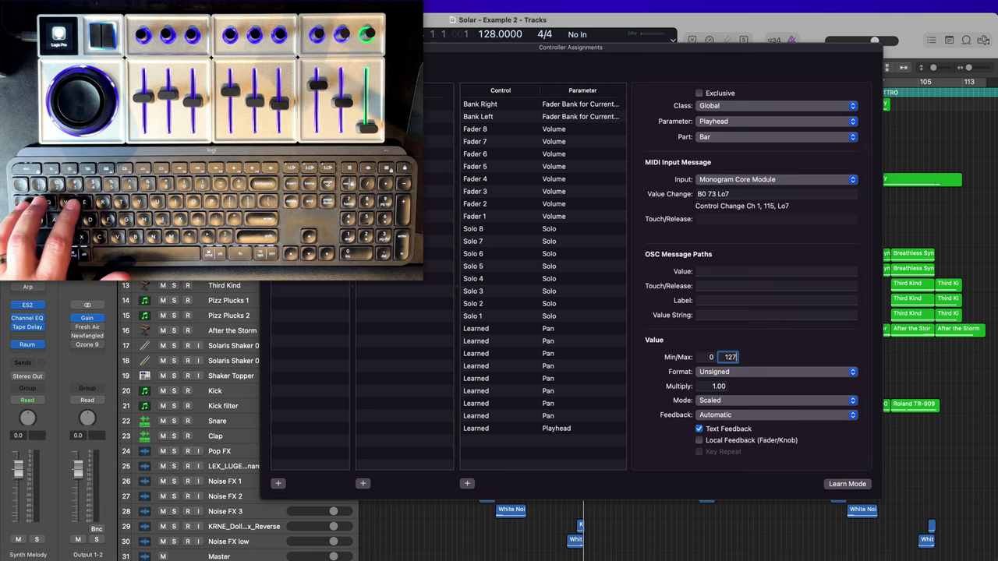
key("Return")
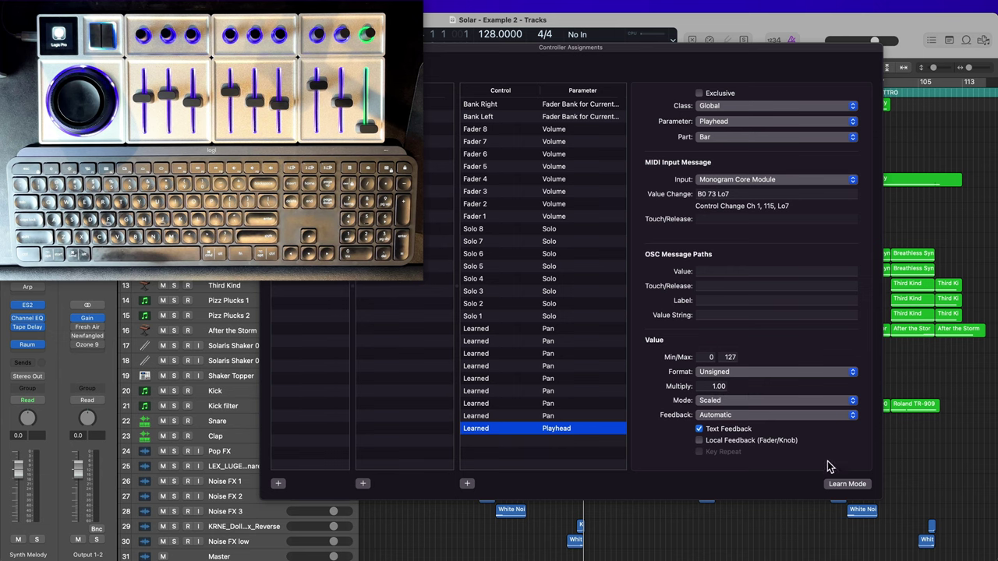
key("super+w")
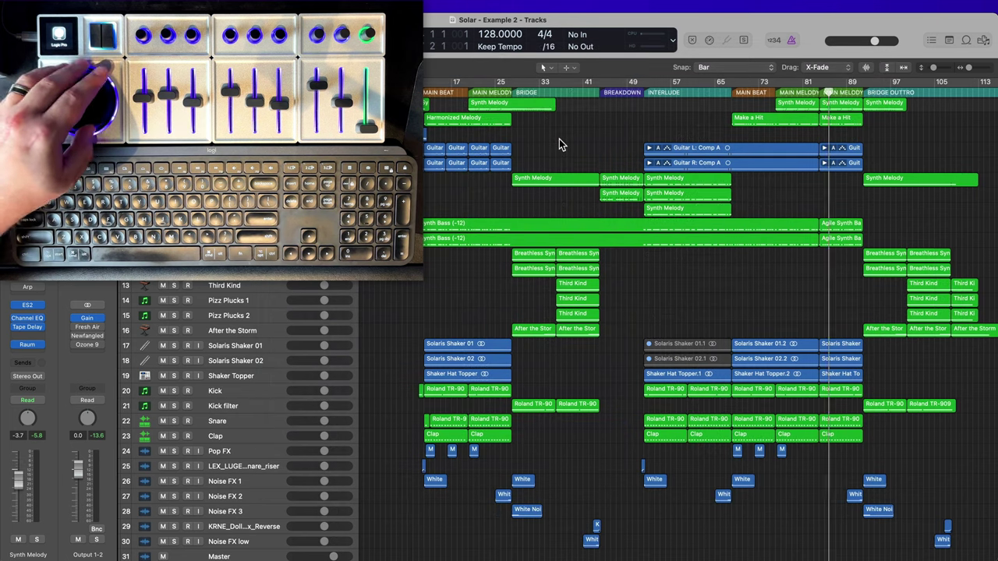
- Test the Playhead assignment by moving from the last main melody to the interlude's start, on to its end, and back to the breakdown
key("comma")
key("comma")
key("comma")
key("comma")
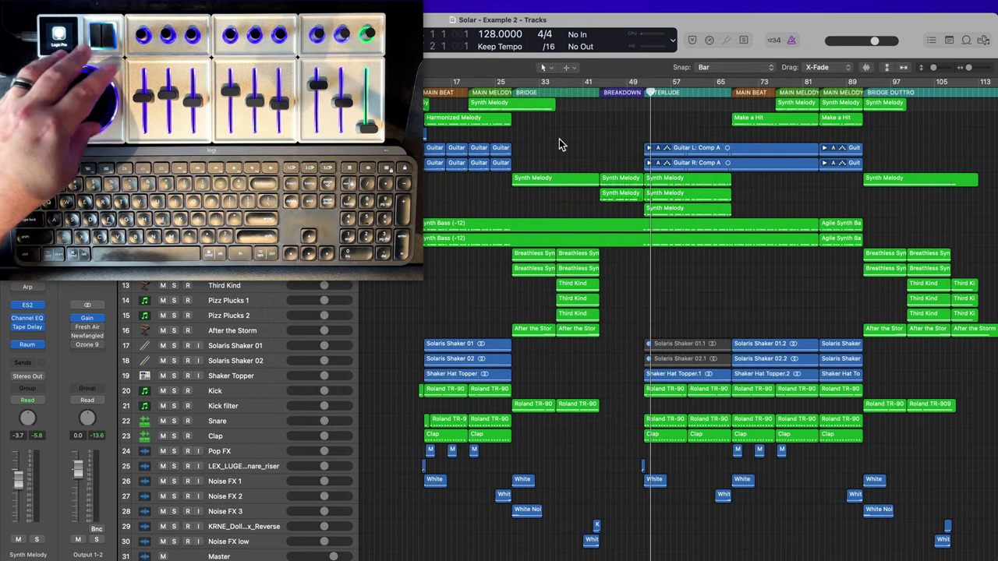
key("period")
key("period")
key("period")
key("period")
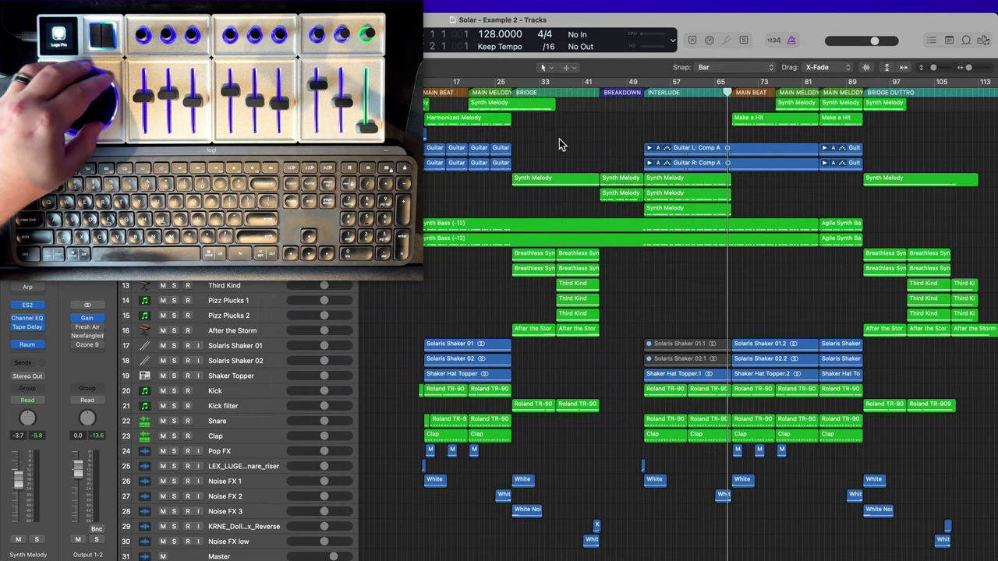
key("comma")
key("comma")
key("comma")
key("comma")
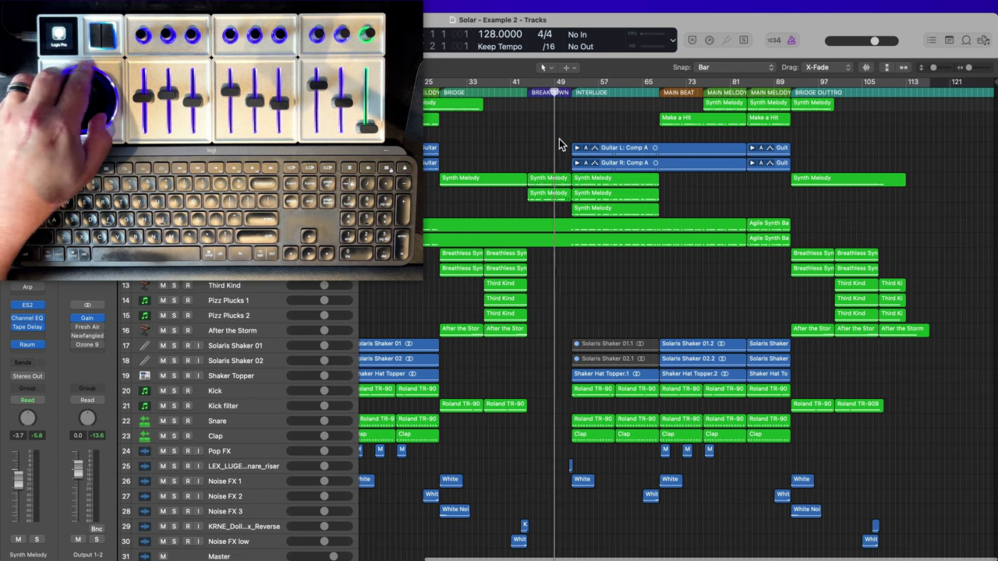
- Turn the Orbiter to move the playhead from the breakdown into the bridge and forward to the last main melody section
key("period")
key("period")
key("period")
key("period")
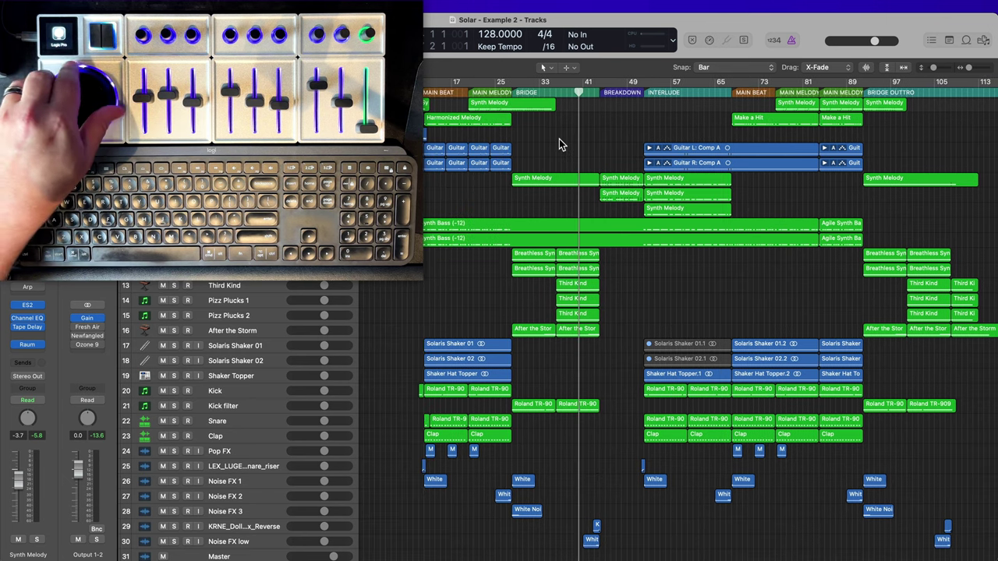
key("period")
key("period")
key("period")
key("period")
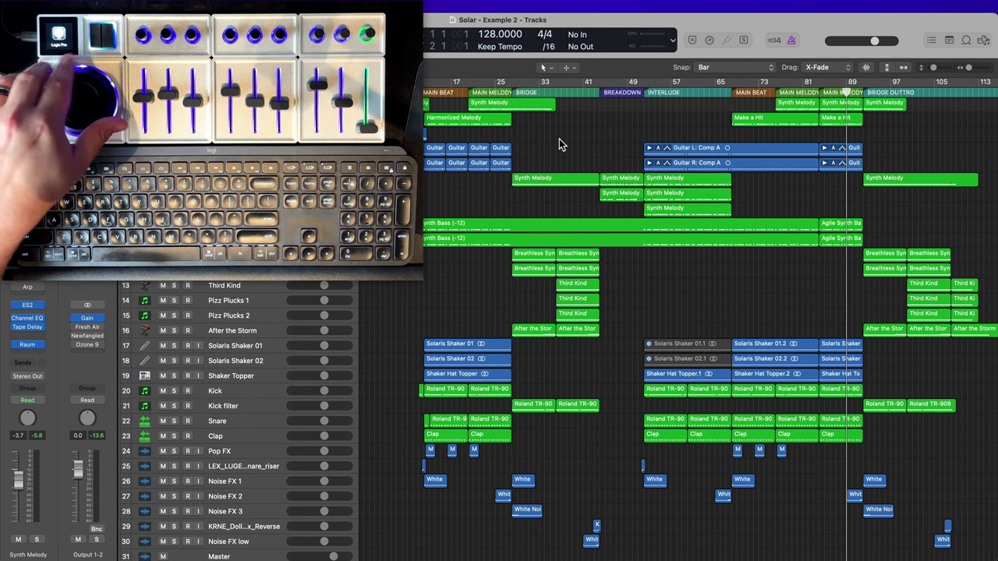
- Turn the Orbiter to move the playhead back from the last main melody to the breakdown's start and into the end of the bridge
key("comma")
key("comma")
key("comma")
key("comma")
key("period")
key("period")
key("period")
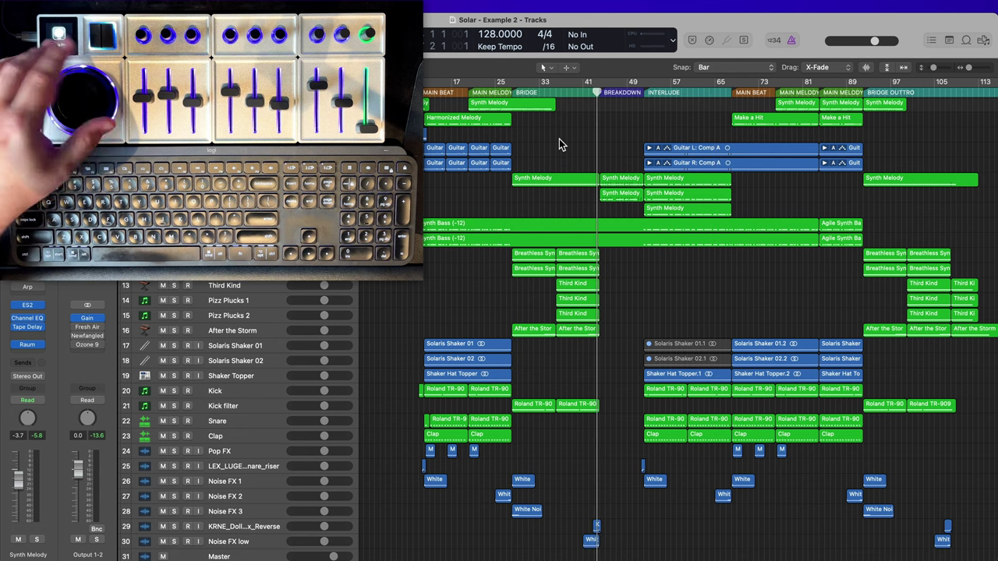
key("comma")
key("comma")
key("period")
key("period")
key("period")
key("period")
key("period")
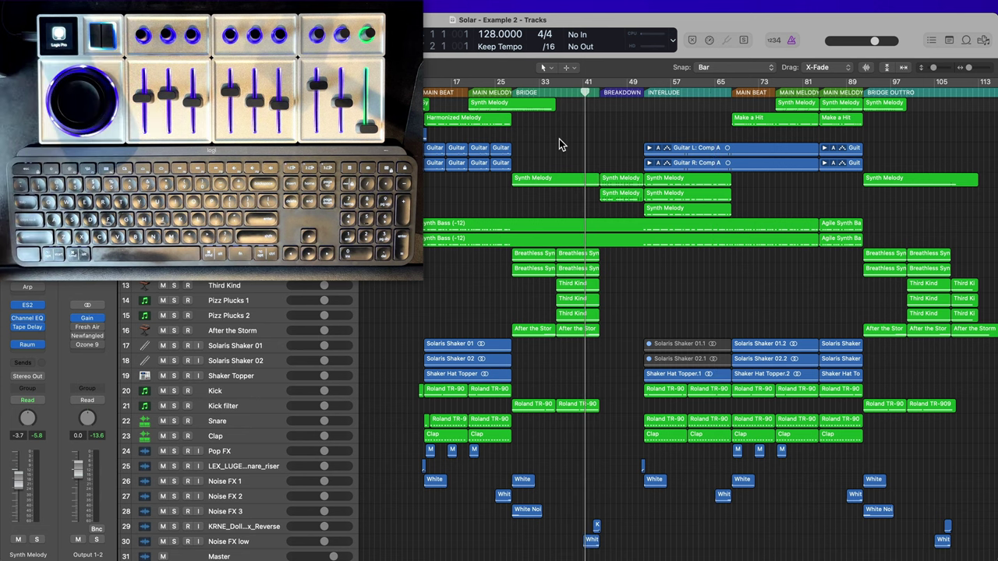
- Turn the Orbiter to move the playhead from the bridge forward to the end of the breakdown
key("comma")
key("comma")
key("comma")
key("period")
key("period")
key("period")
key("period")
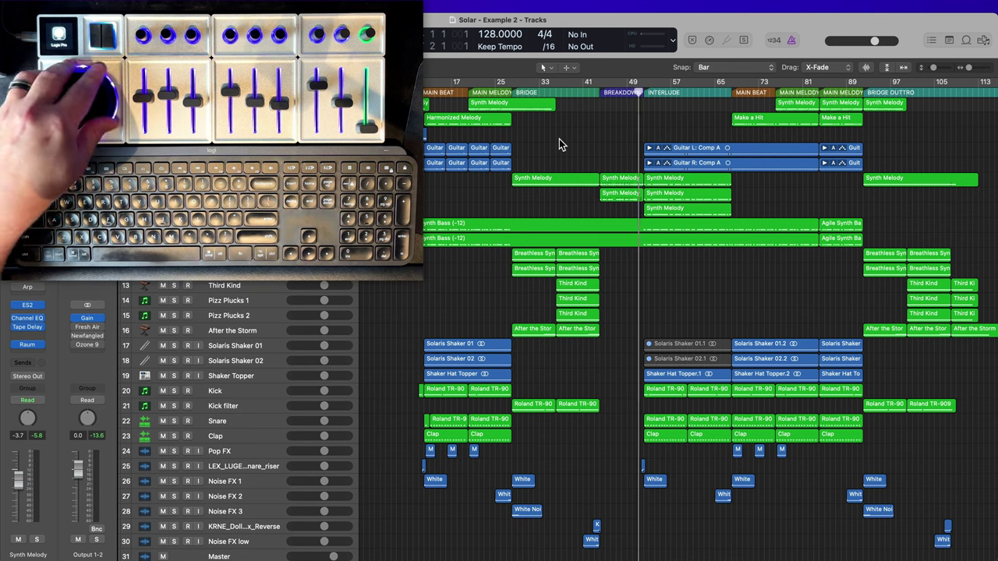
- Scrub the playhead back into the first main beat with the Orbiter and return it to the breakdown's end
key("period")
key("period")
key("period")
key("period")
key("period")
key("period")
key("comma")
key("comma")
key("comma")
key("comma")
key("comma")
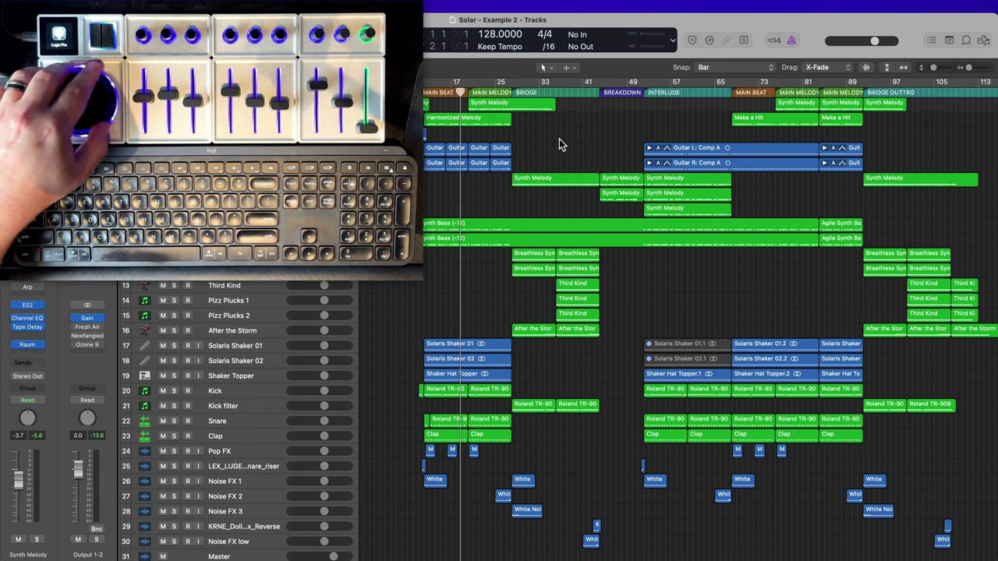
key("comma")
key("period")
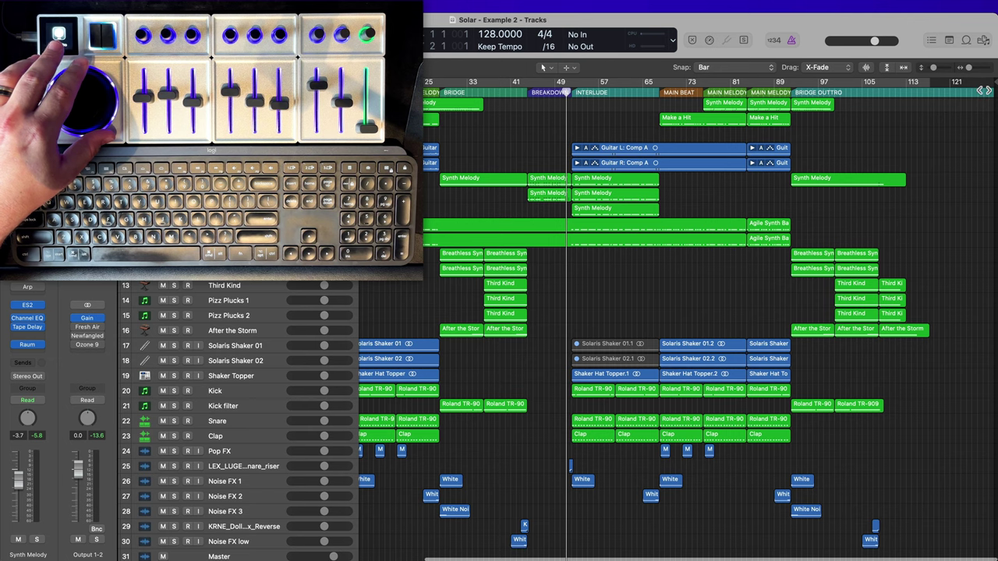
- Sweep the playhead with the Orbiter to the project's end and back past the bridge's start to the first main beat
scroll(654, 142, "left", 3)
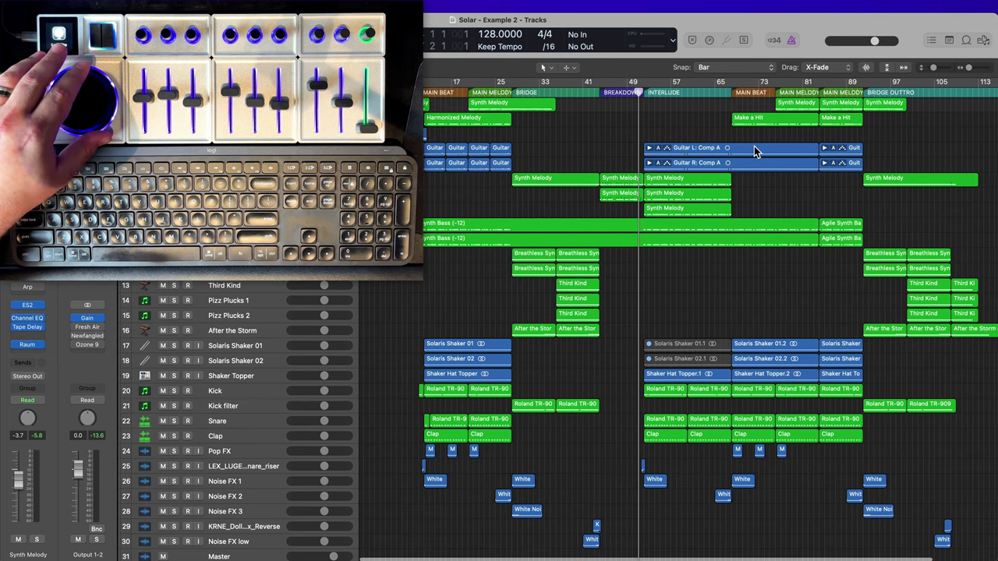
scroll(753, 151, "right", 3)
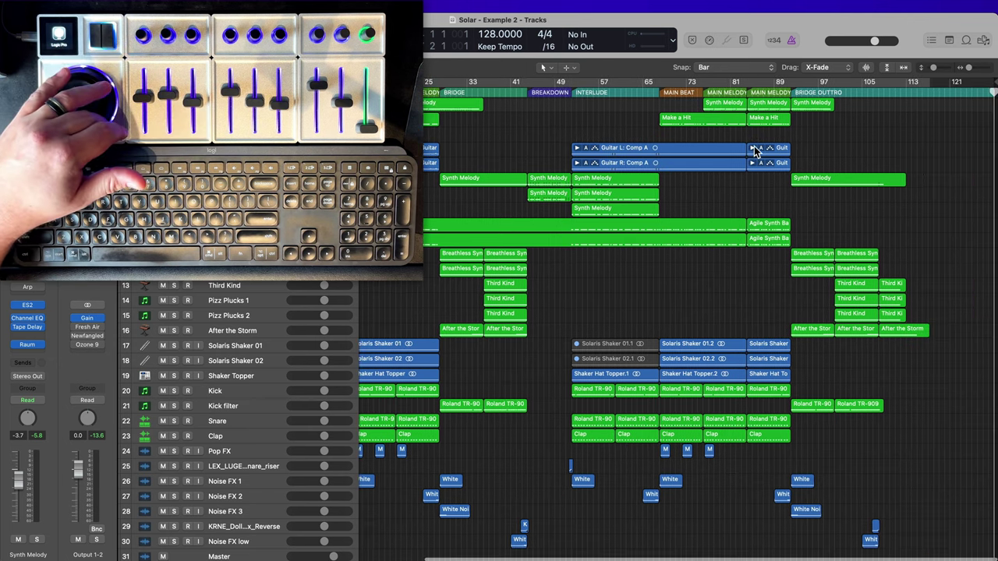
scroll(753, 150, "left", 3)
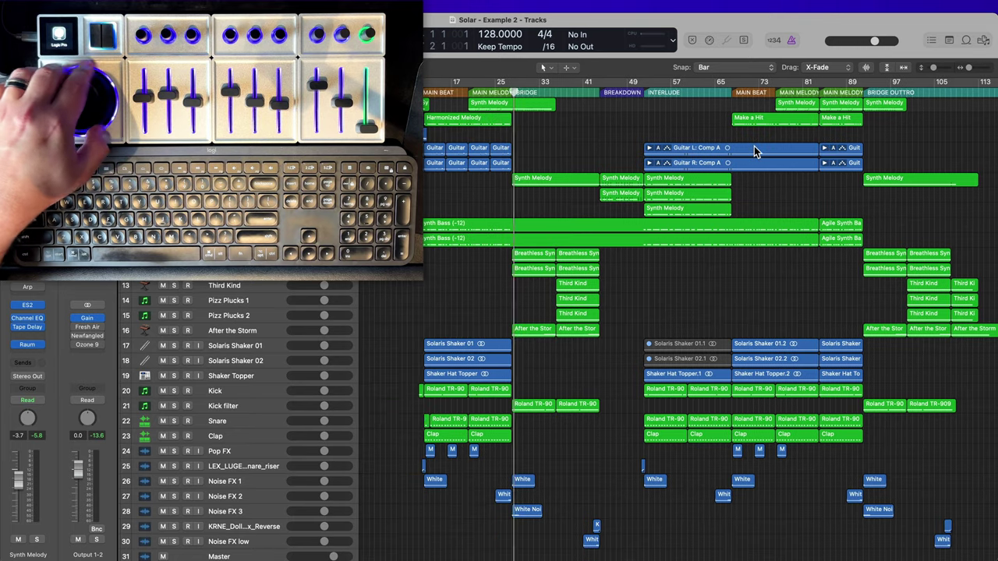
key("comma")
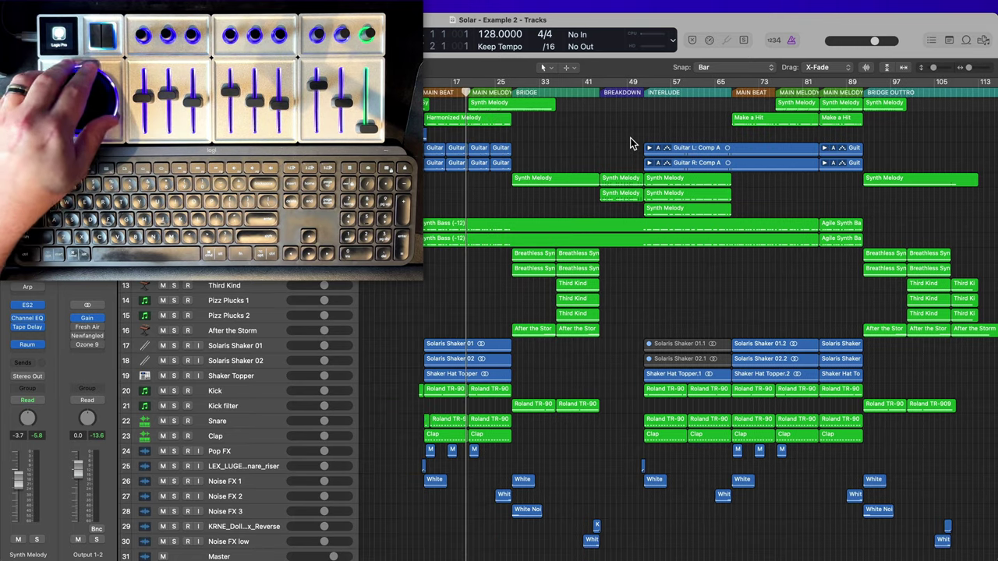
key("period")
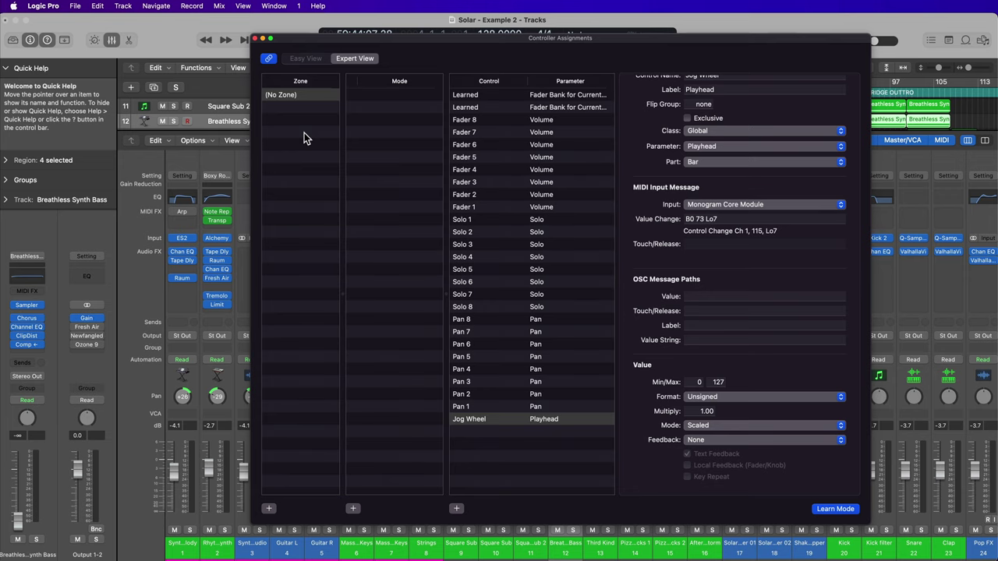
- Create a new zone named Monogram CC in Controller Assignments
left_click(270, 509)
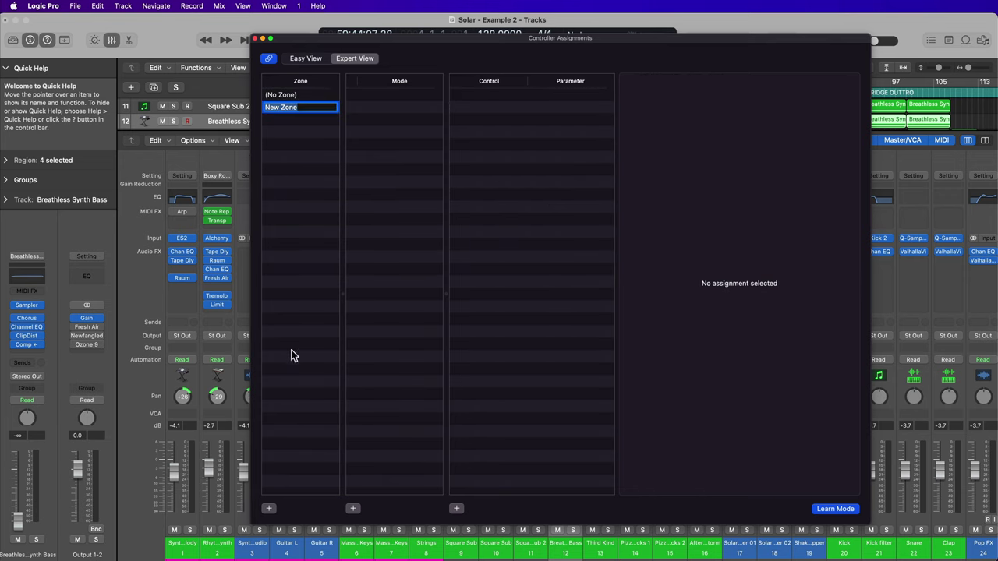
type("Monogram CC")
key("Return")
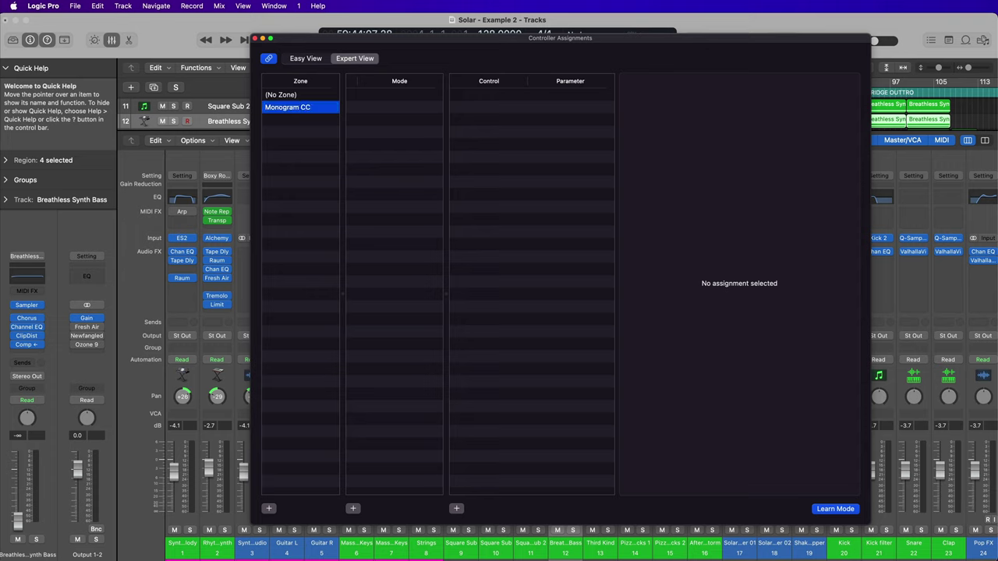
- Copy all assignments from (No Zone), from the first Learned fader bank control through Jog Wheel, and paste them into the Monogram CC zone
left_click(293, 95)
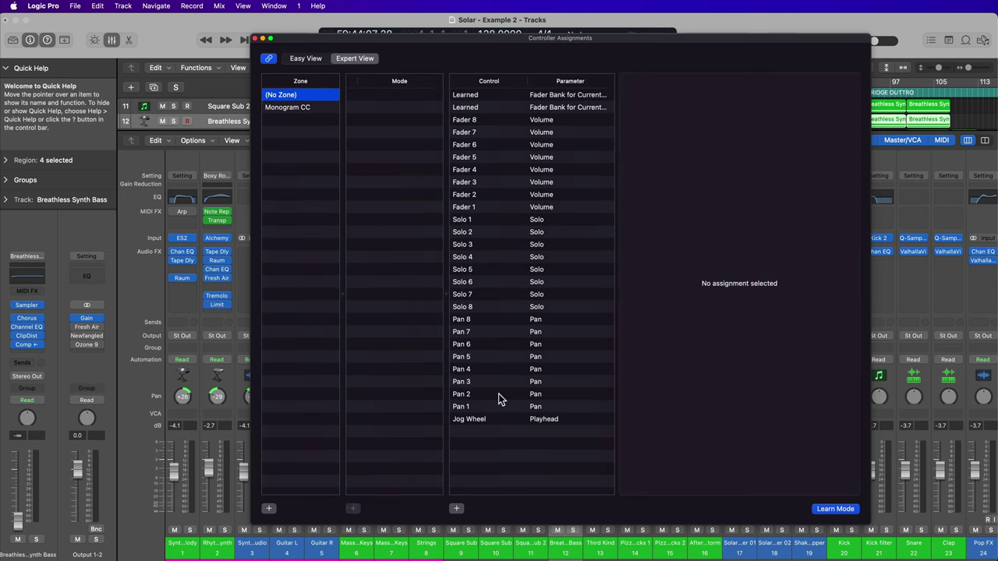
left_click(483, 96)
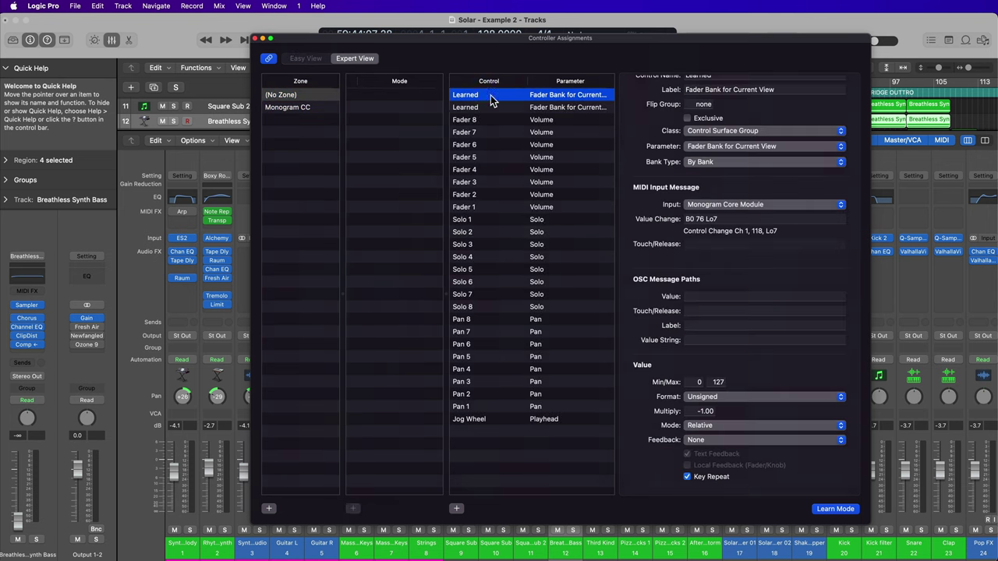
left_click(497, 418, "shift")
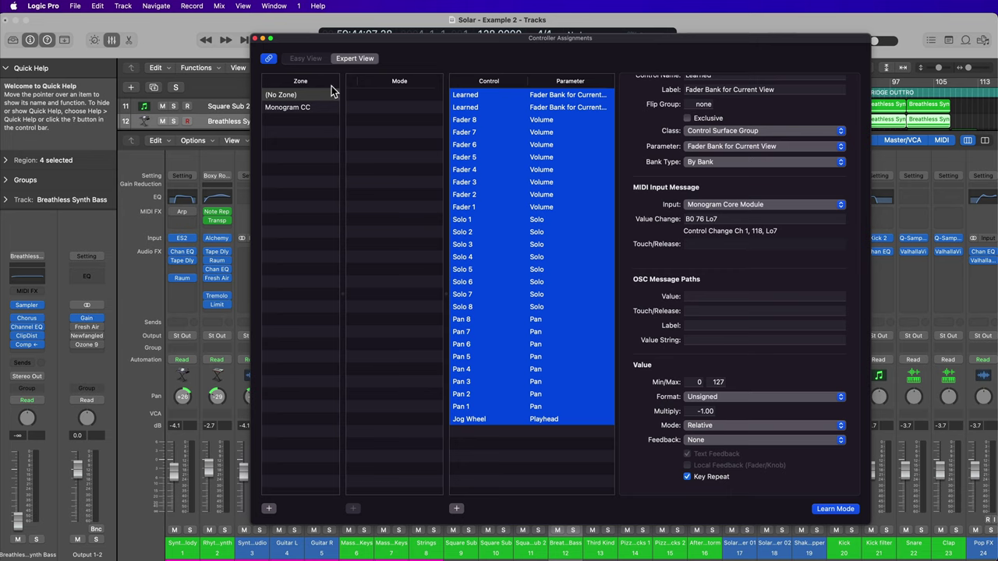
left_click(287, 109)
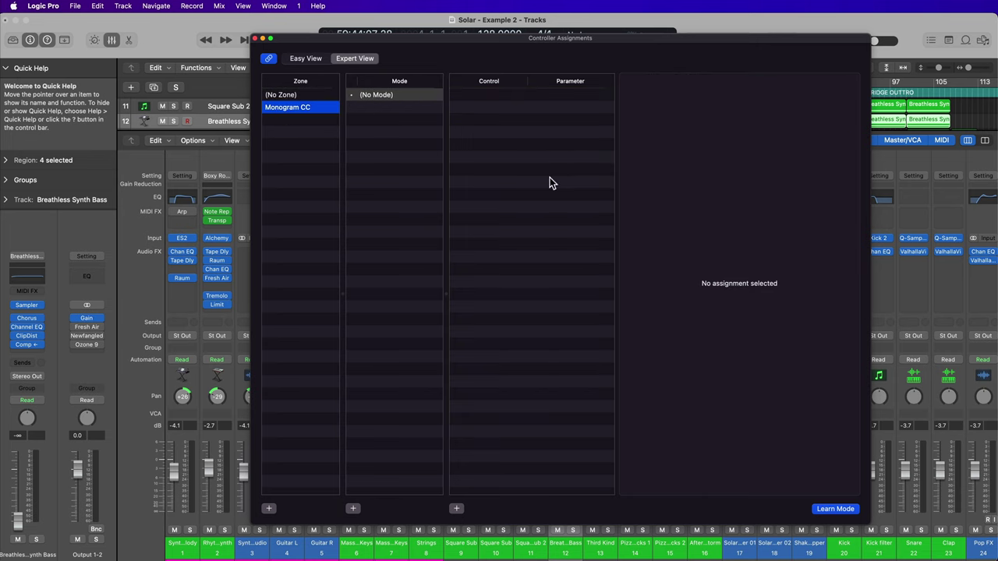
key("super+v")
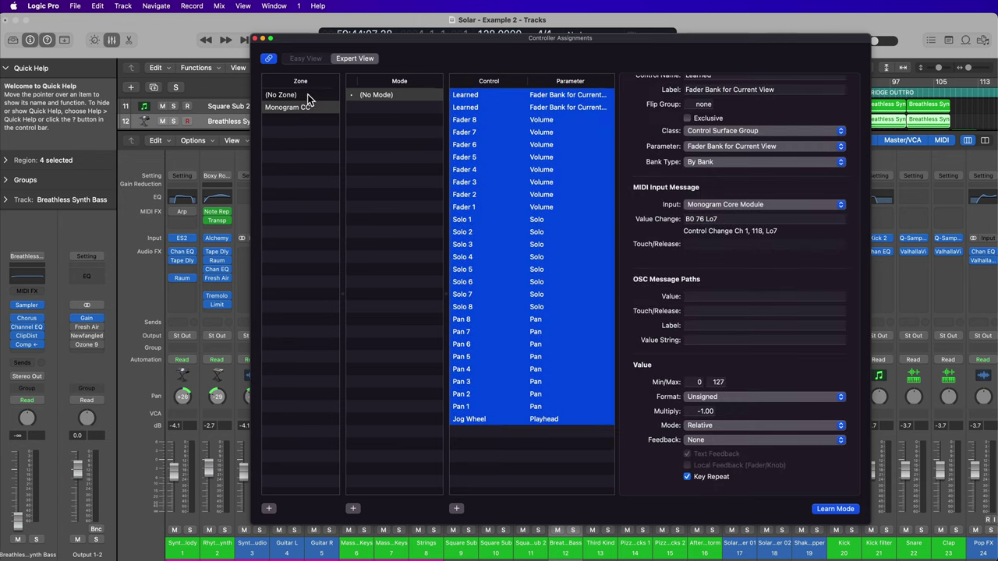
- Compare the control assignments listed under (No Zone) with those in the Monogram CC zone
left_click(500, 443)
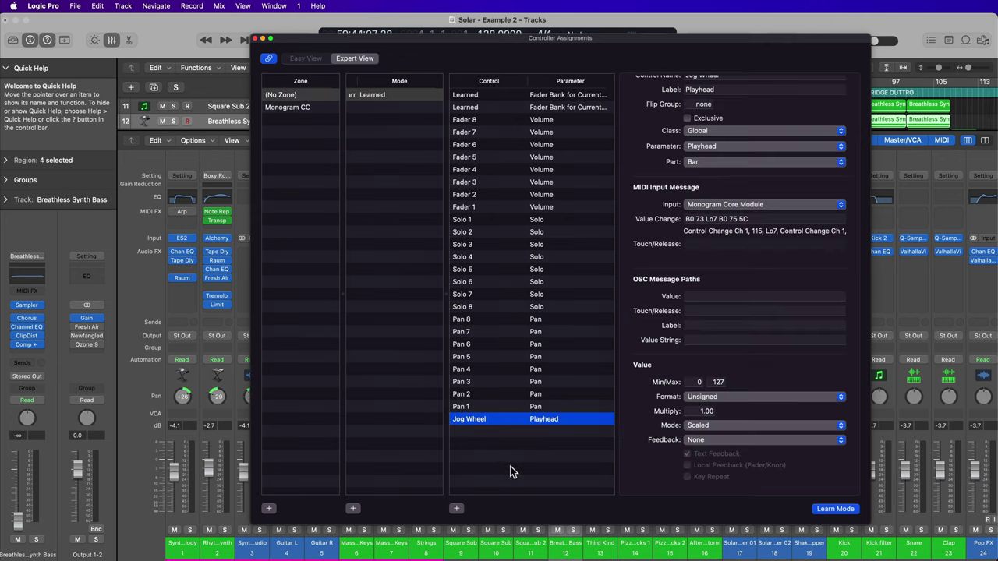
left_click(297, 109)
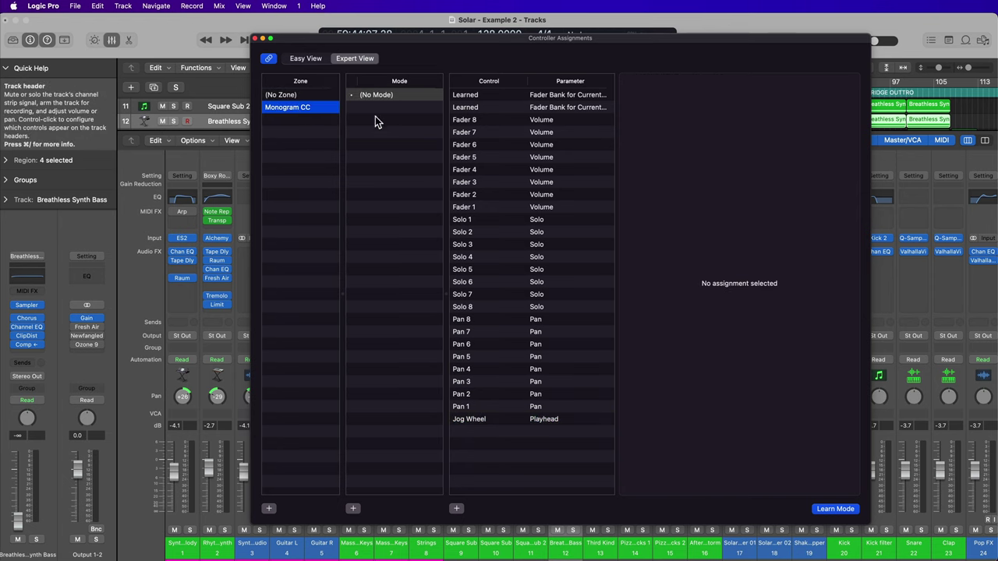
left_click(306, 95)
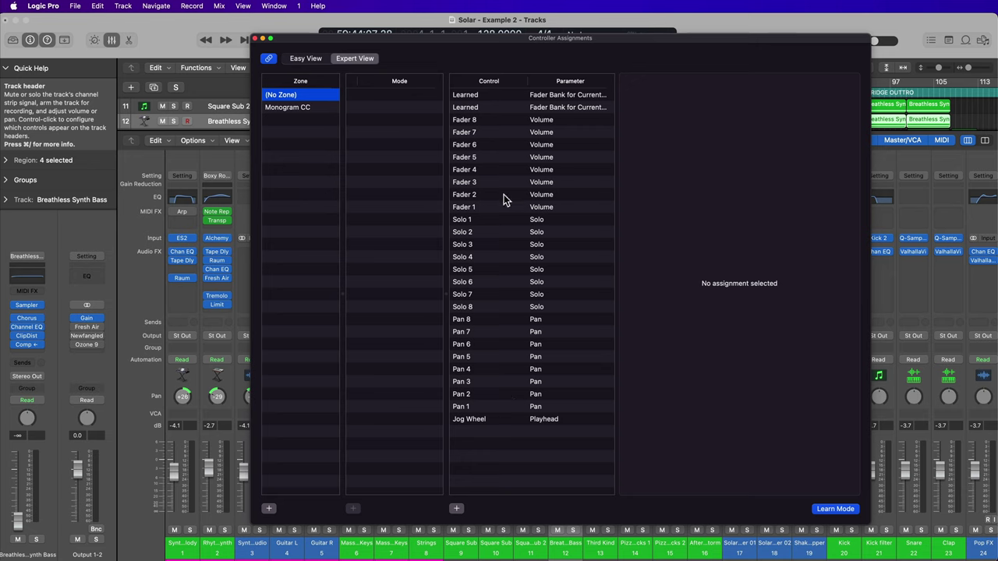
left_click(313, 109)
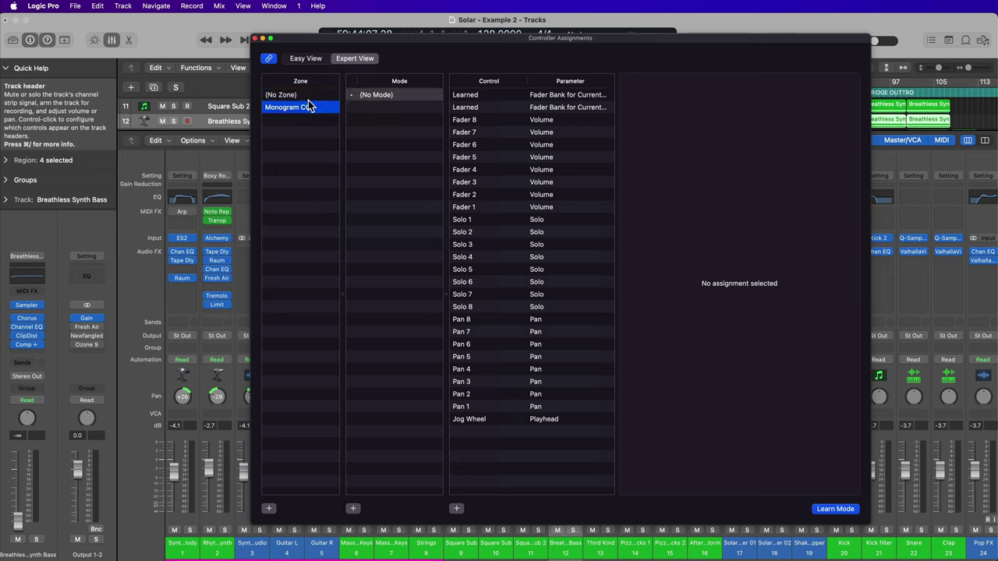
left_click(309, 96)
left_click(310, 109)
left_click(310, 97)
left_click(310, 110)
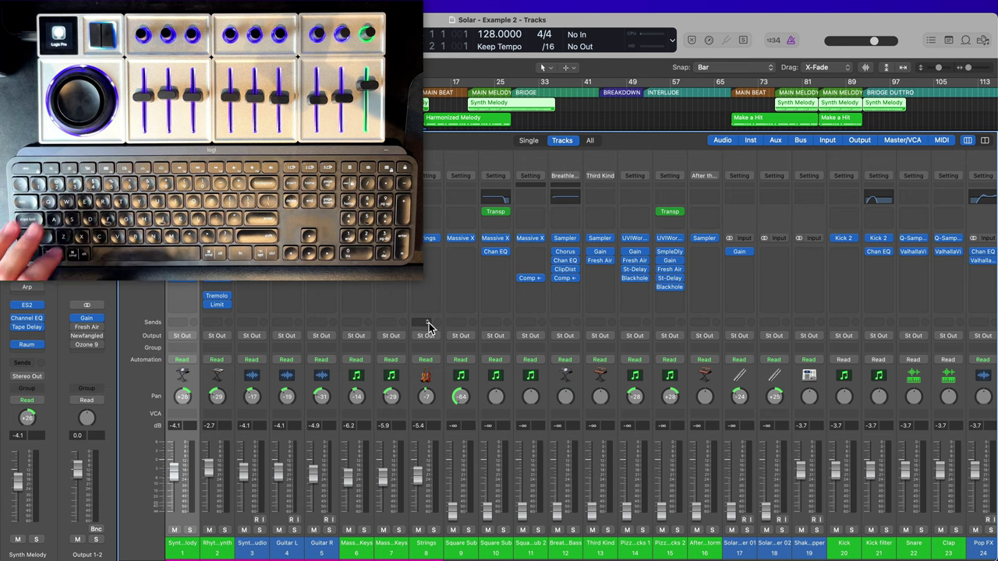
- Hide the Mixer to show the full track arrangement, and open the Mixer again
key("x")
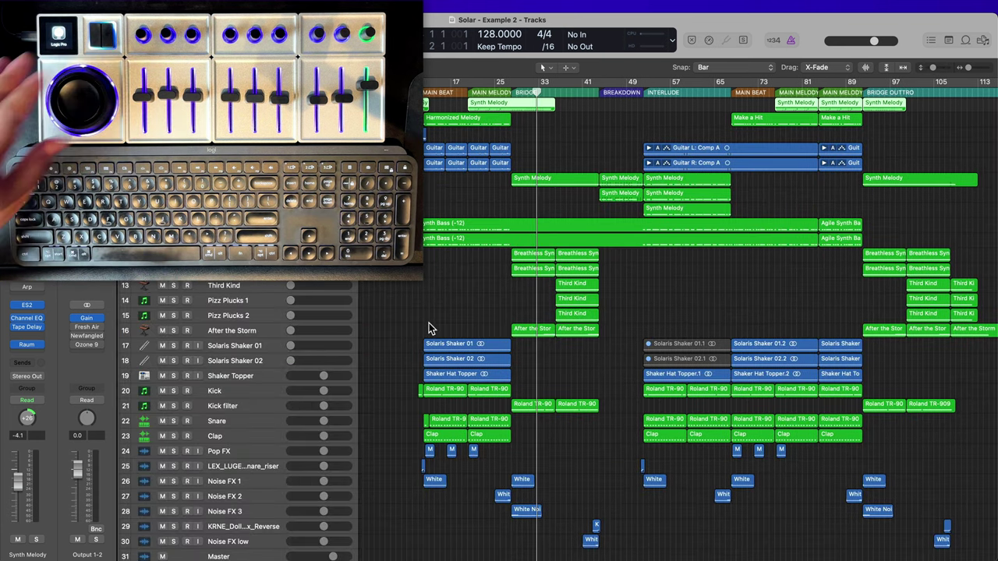
key("x")
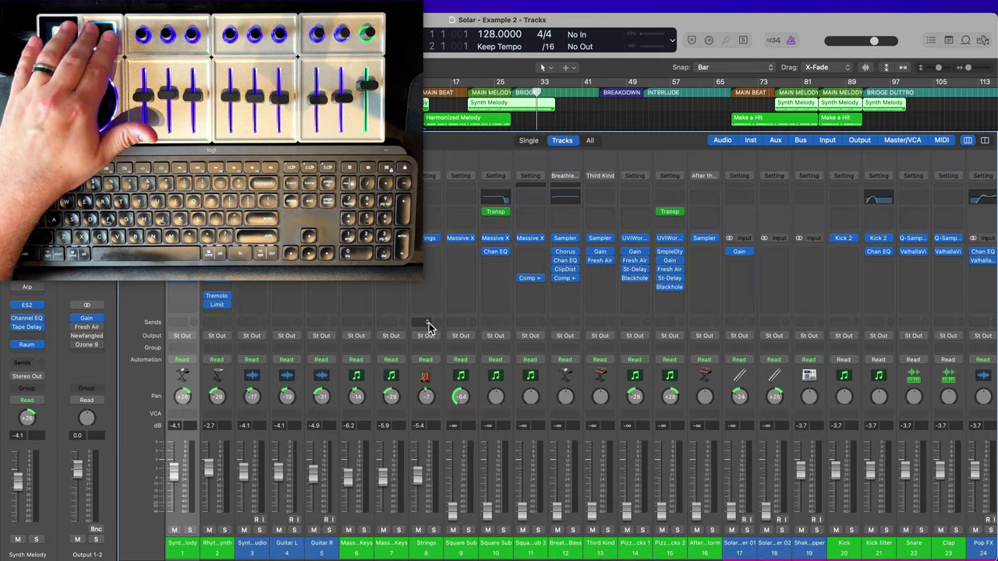